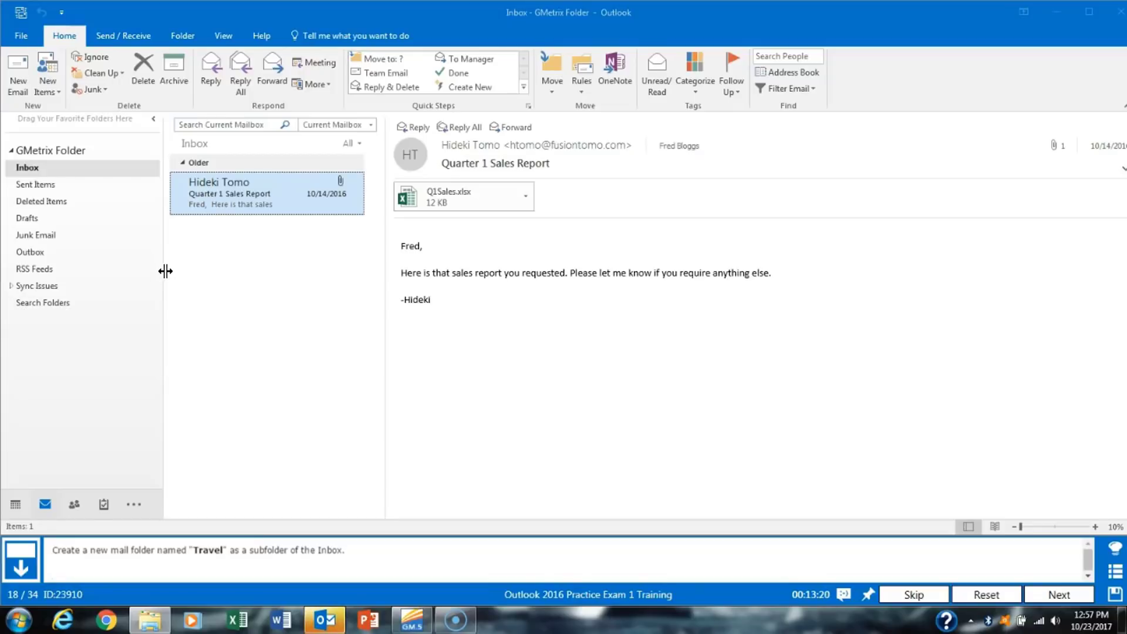
Create a new folder named 'Travel' inside the Inbox.
{"action": "left_click", "coordinate": [175, 256]}
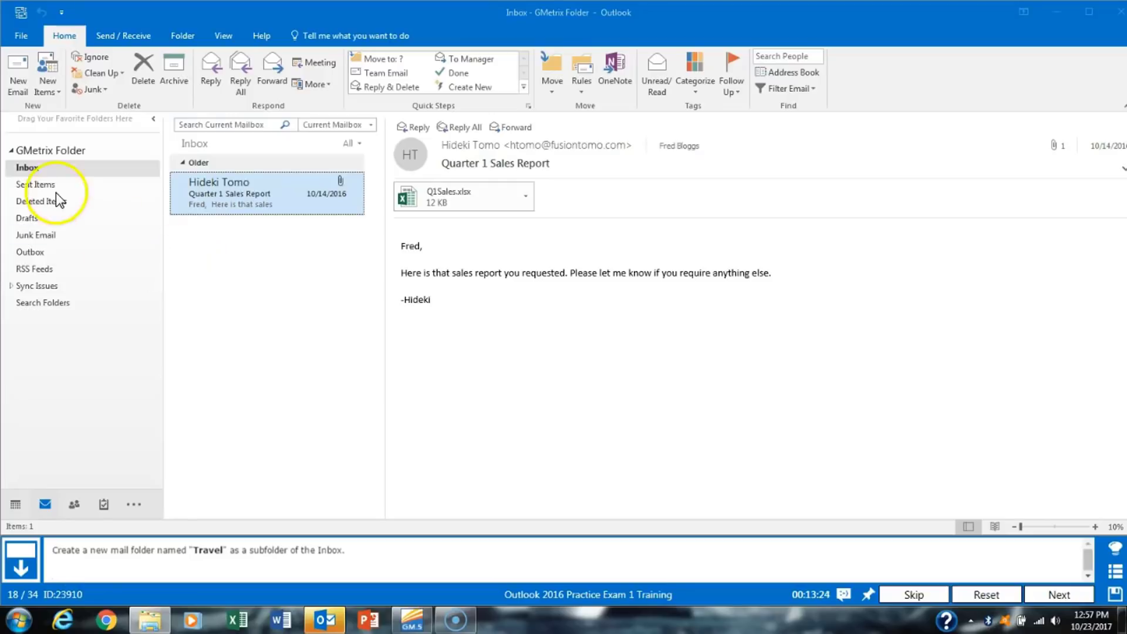
{"action": "left_click", "coordinate": [29, 169]}
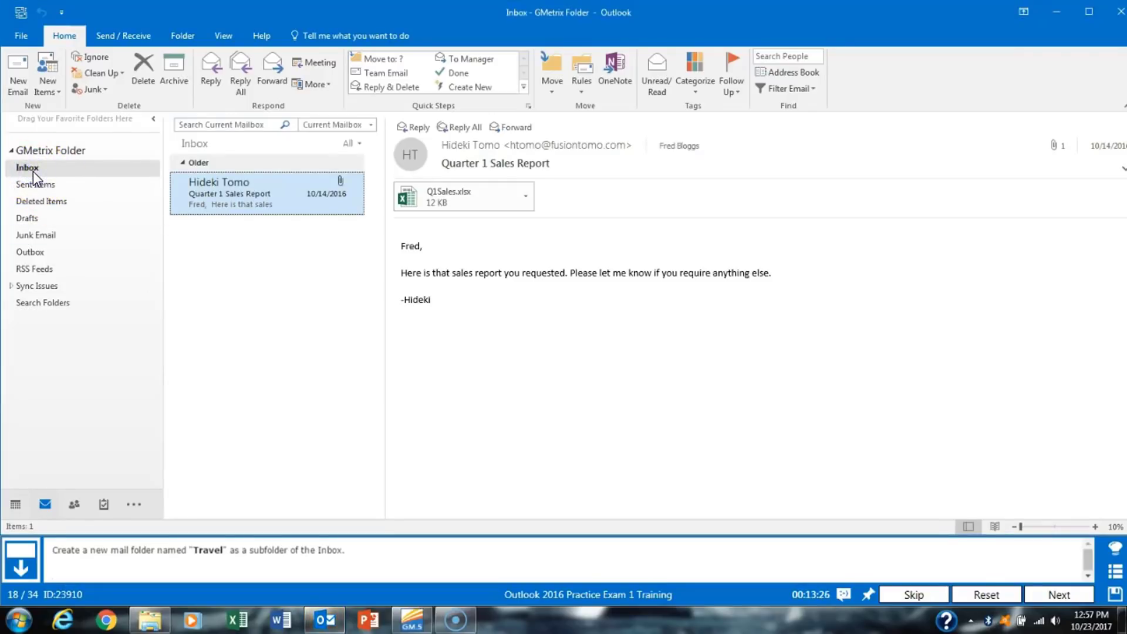
{"action": "right_click", "coordinate": [33, 172]}
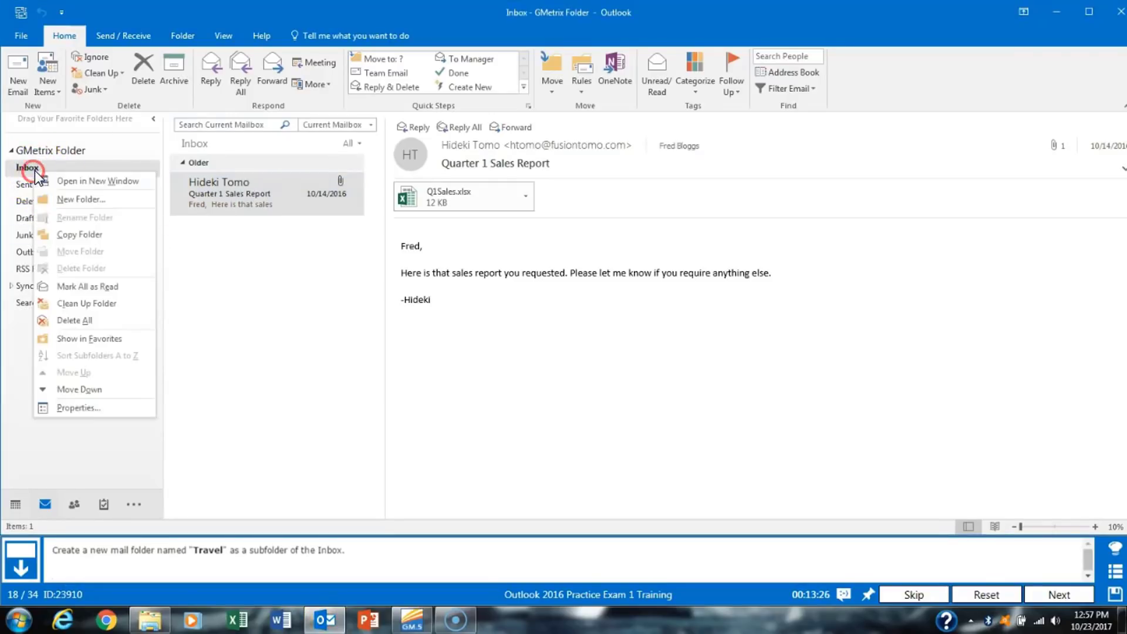
{"action": "left_click", "coordinate": [124, 201]}
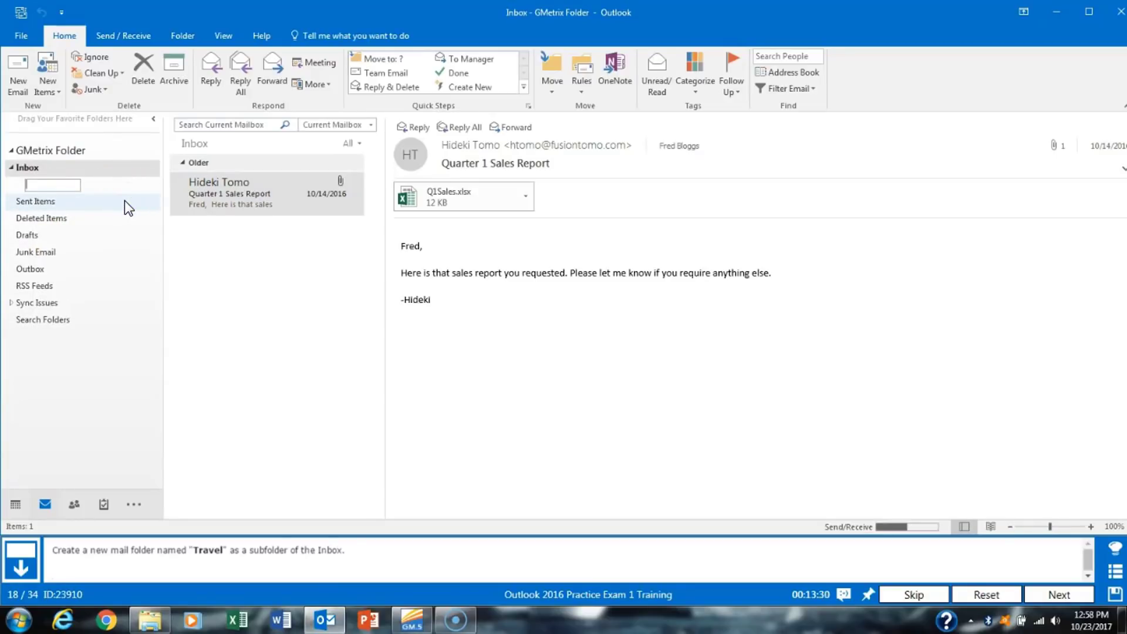
{"action": "type", "text": "Travel"}
Enable 'Empty Deleted Items folders when exiting Outlook' in Advanced options, then move to the next task.
{"action": "left_click", "coordinate": [1072, 590]}
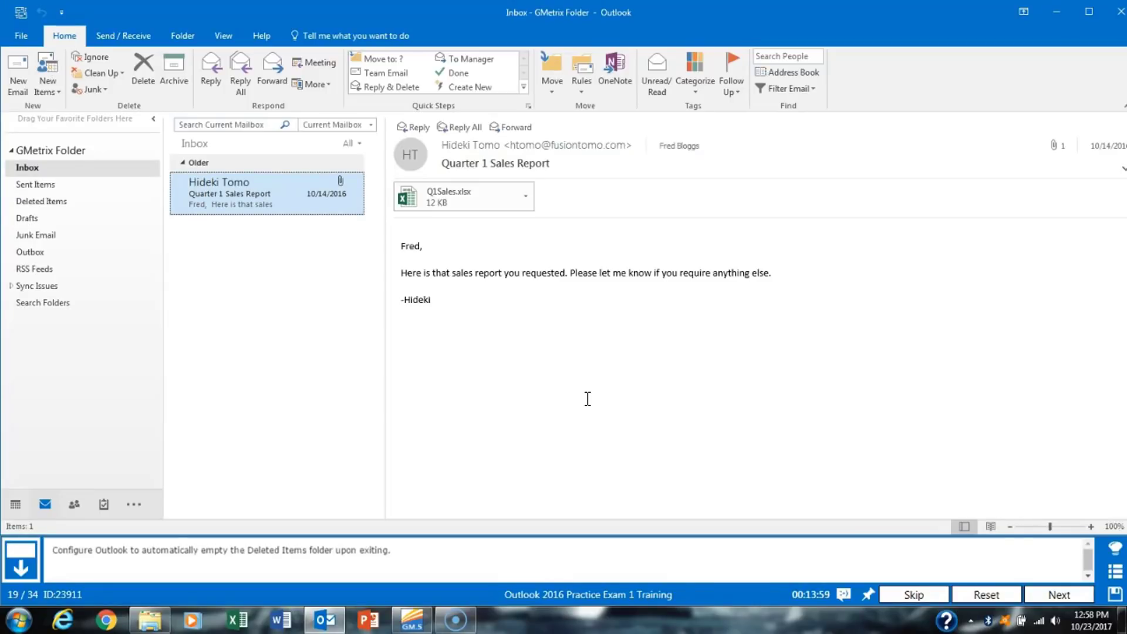
{"action": "left_click", "coordinate": [31, 36]}
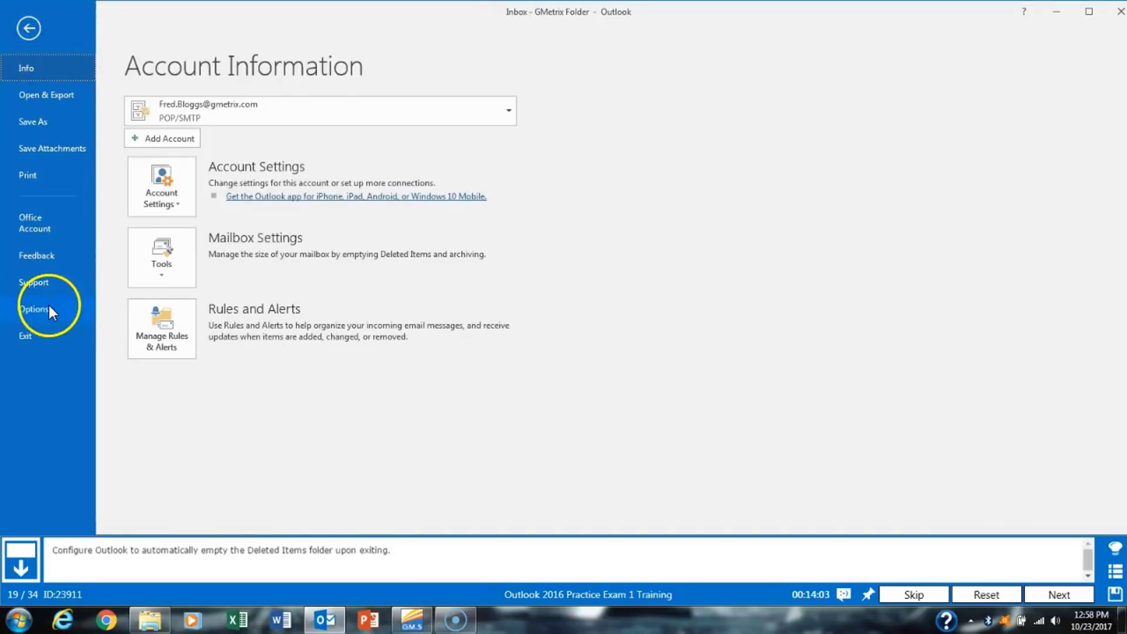
{"action": "left_click", "coordinate": [49, 300]}
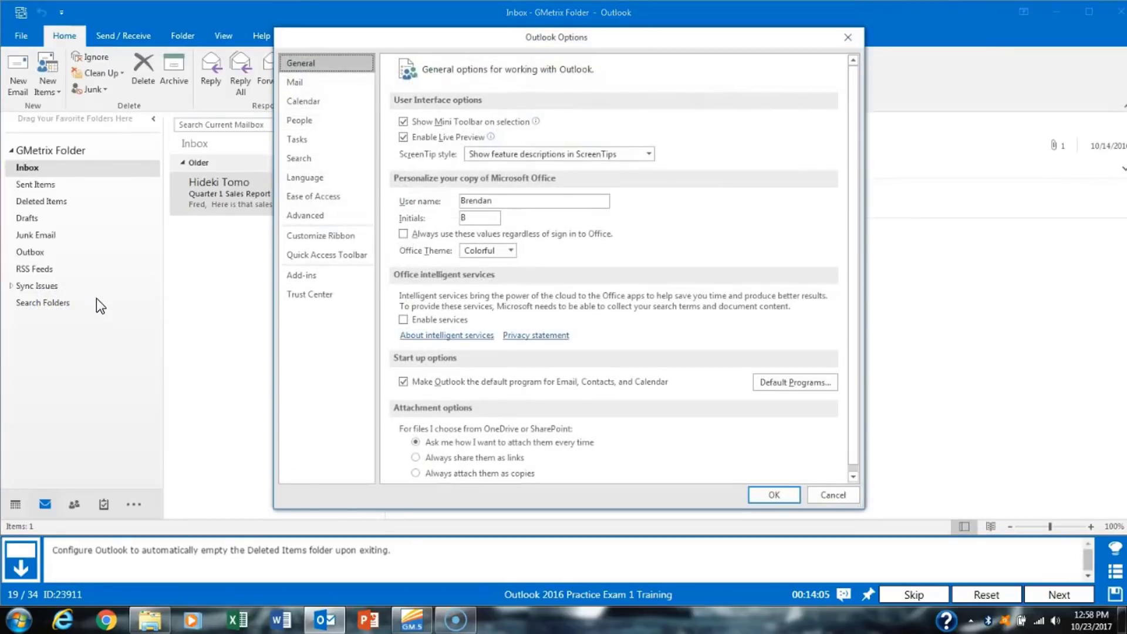
{"action": "left_click", "coordinate": [361, 215]}
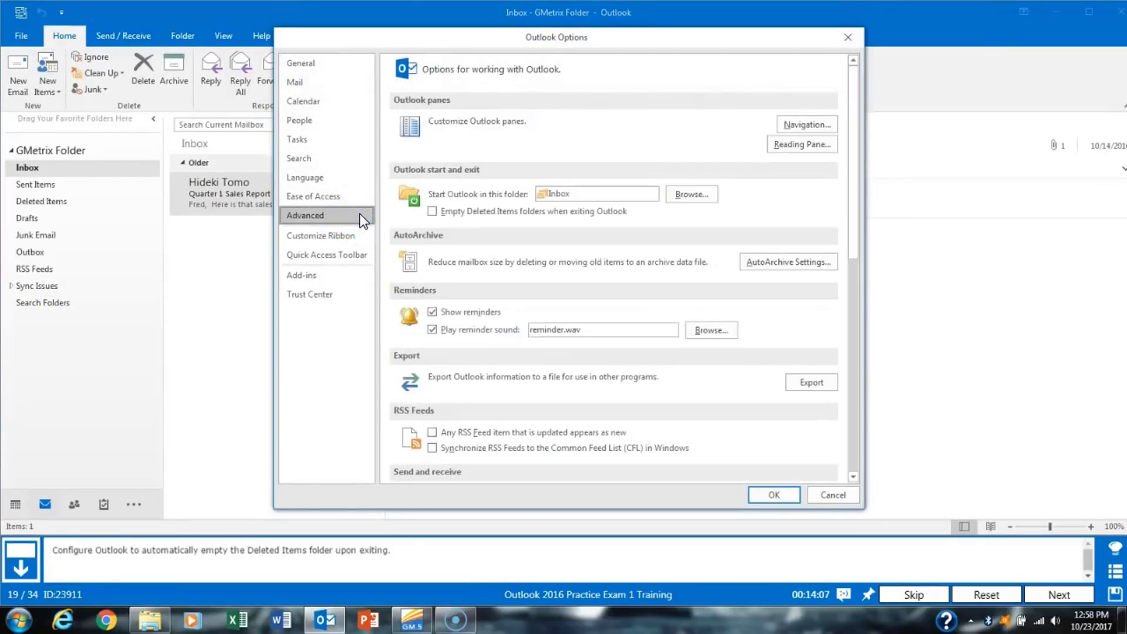
{"action": "left_click", "coordinate": [434, 212]}
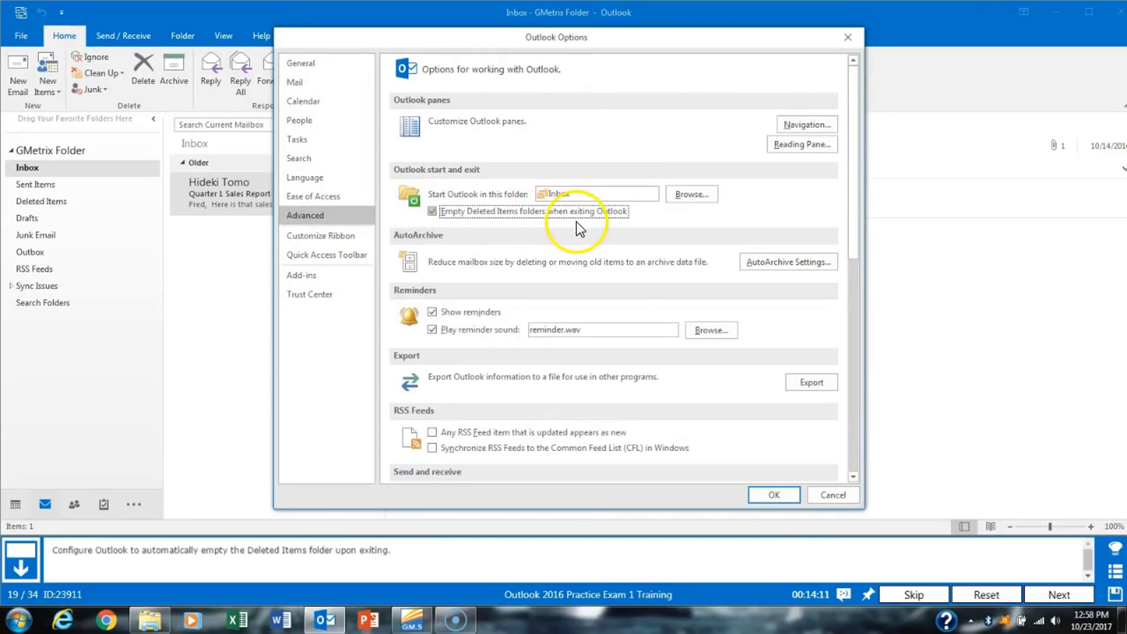
{"action": "left_click", "coordinate": [775, 495]}
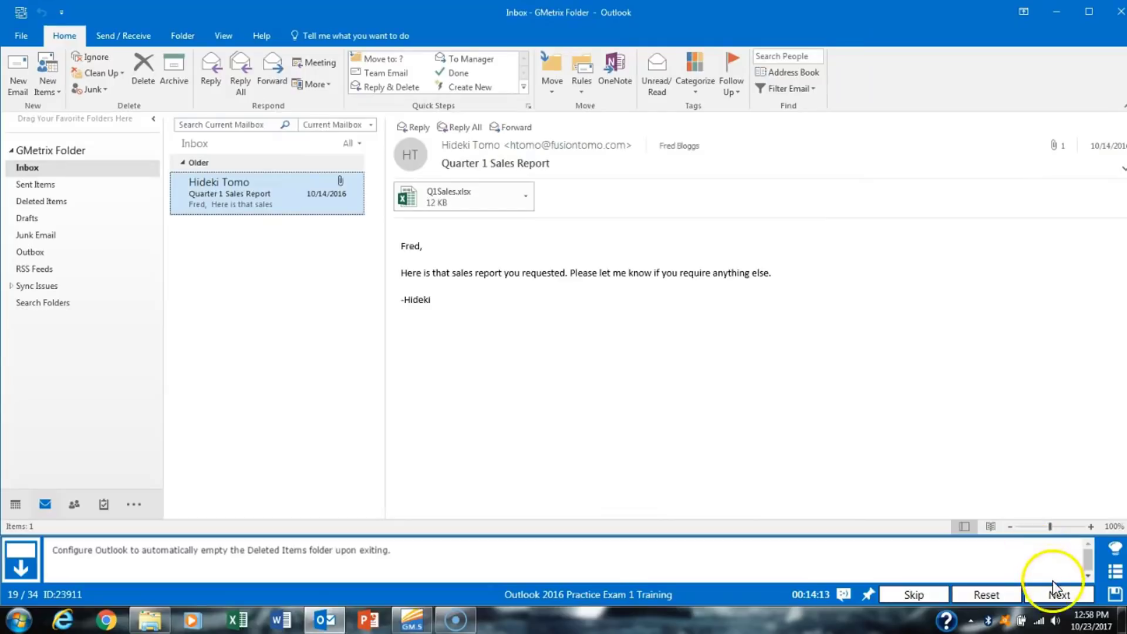
{"action": "left_click", "coordinate": [1056, 589]}
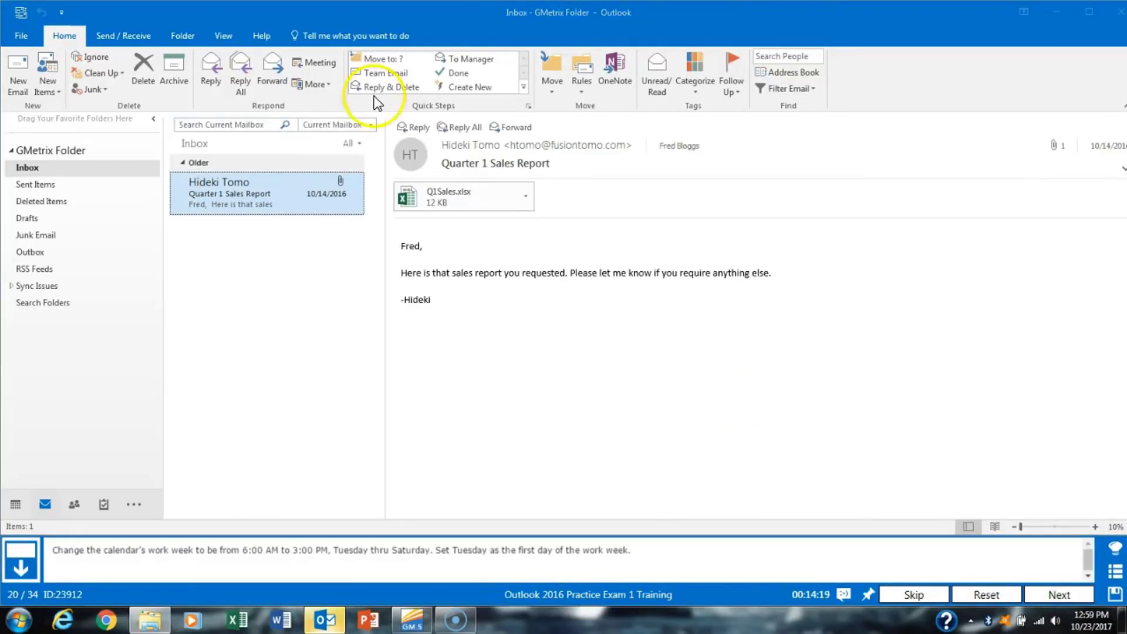
Set calendar work hours to start at 6:00 AM and end at 3:00 PM.
{"action": "left_click", "coordinate": [21, 36]}
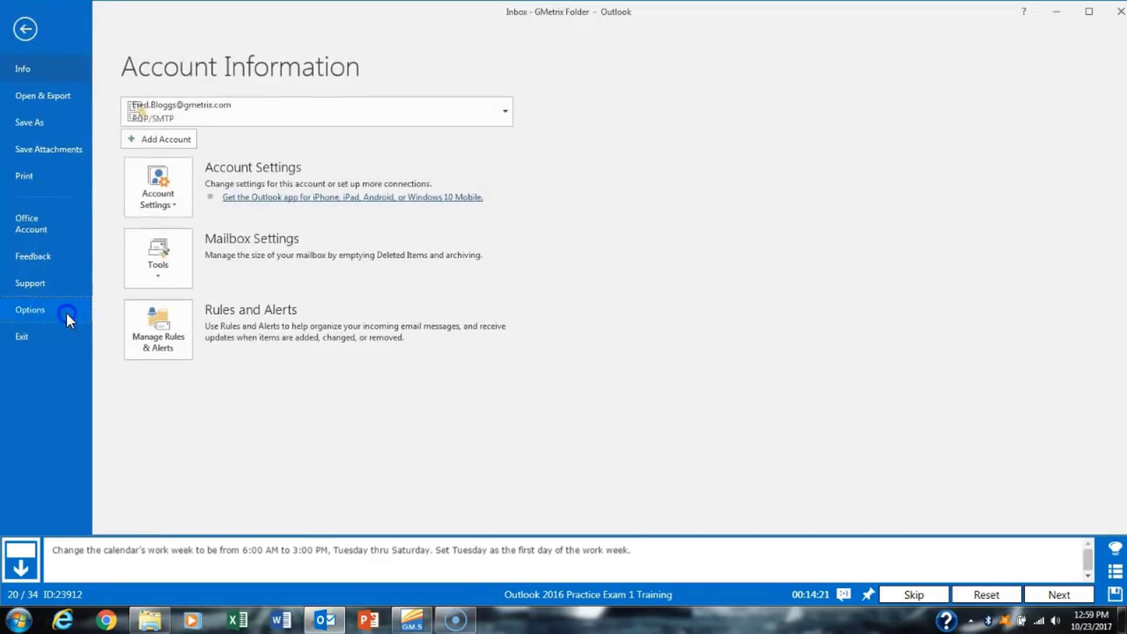
{"action": "left_click", "coordinate": [67, 314]}
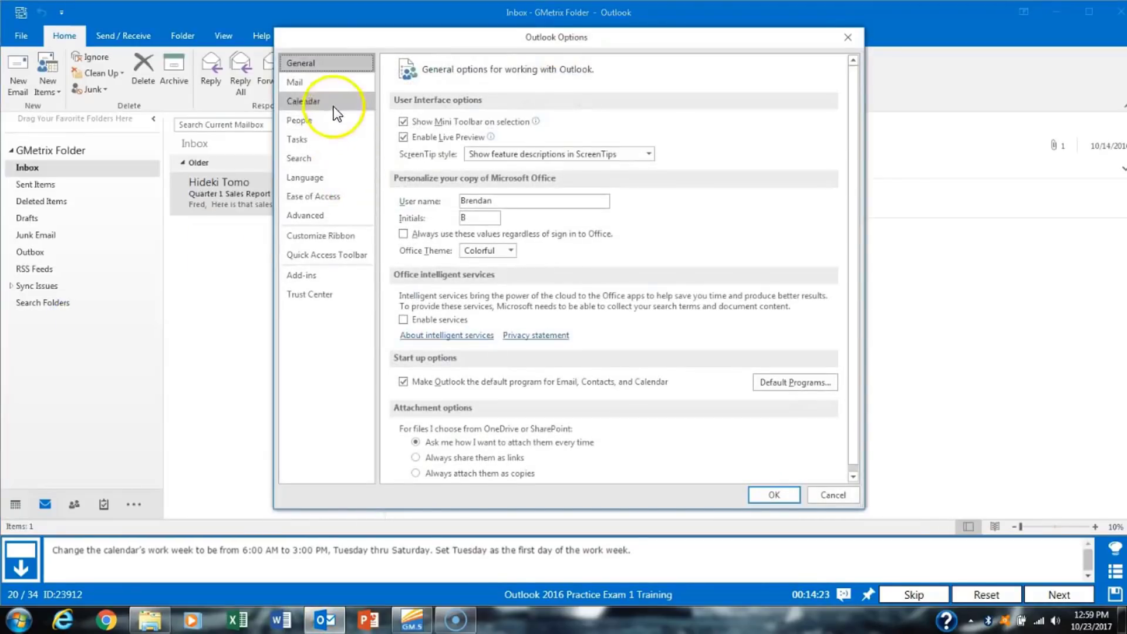
{"action": "left_click", "coordinate": [337, 113]}
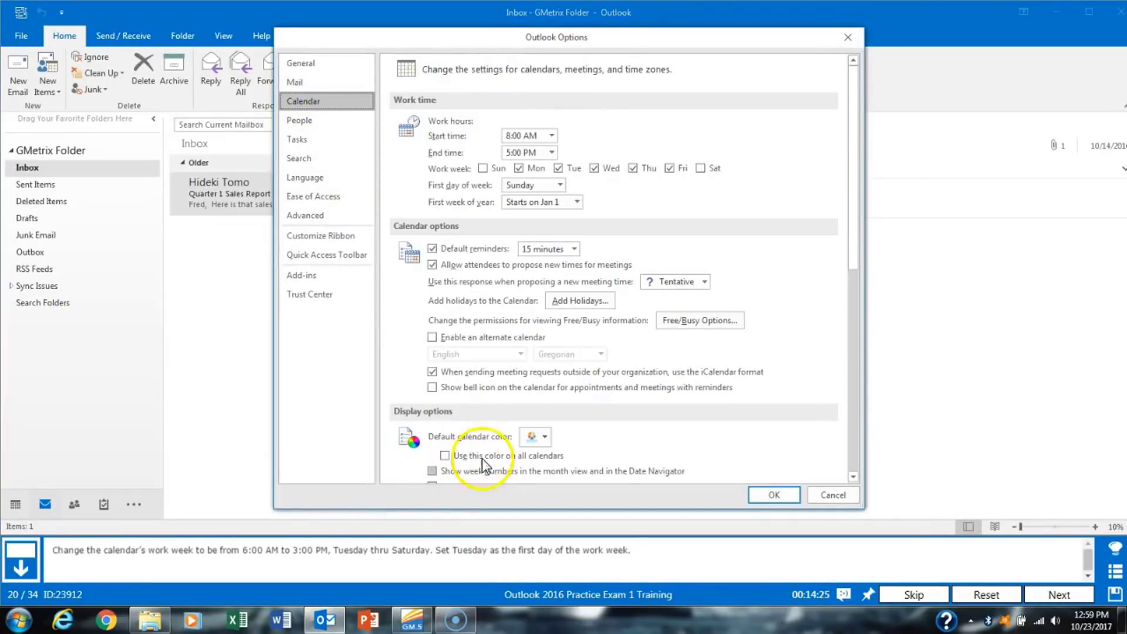
{"action": "left_click", "coordinate": [552, 135]}
{"action": "scroll", "coordinate": [552, 202], "scroll_direction": "down", "scroll_amount": 1}
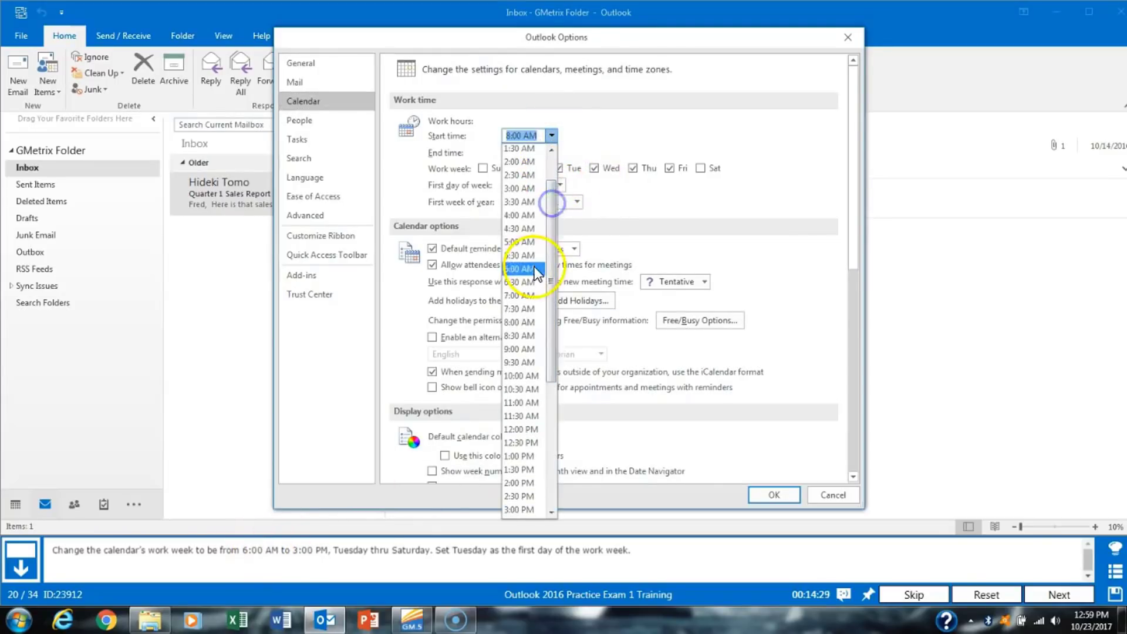
{"action": "left_click", "coordinate": [532, 276]}
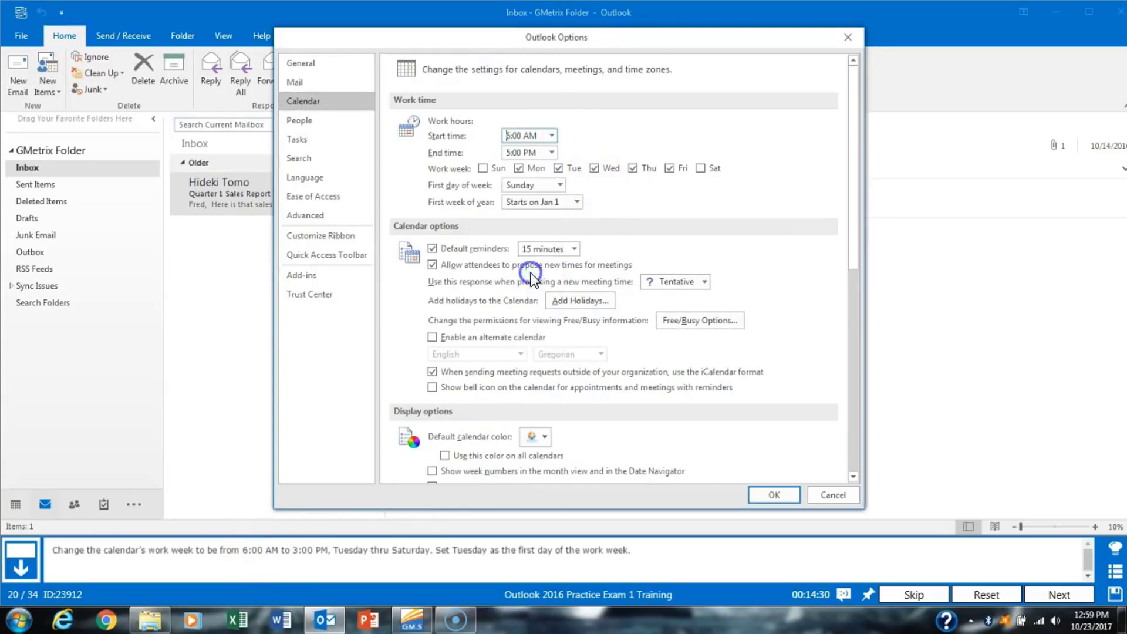
{"action": "left_click", "coordinate": [552, 152]}
{"action": "left_click_drag", "start_coordinate": [548, 202], "coordinate": [549, 280]}
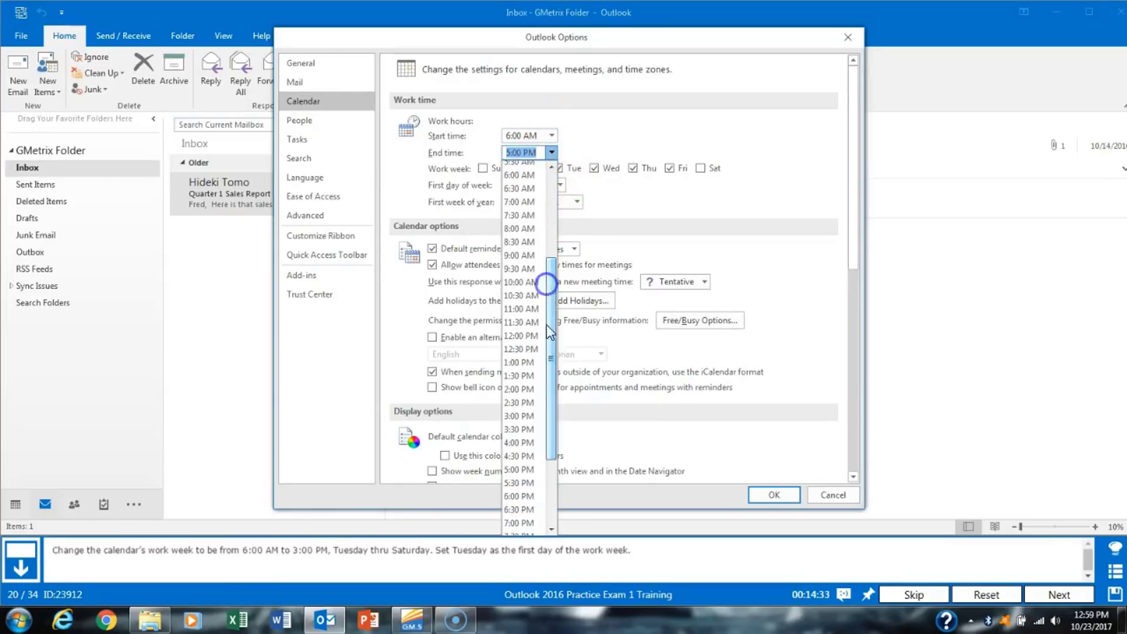
{"action": "left_click", "coordinate": [517, 464]}
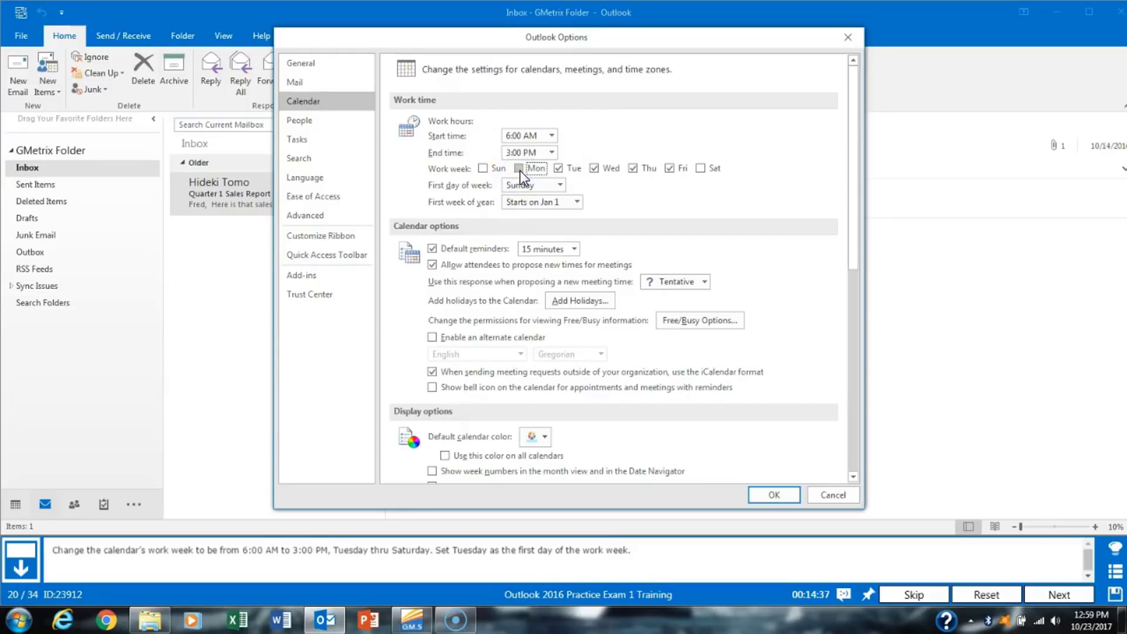
Add Saturday to the work week, make Tuesday the first day, and save.
{"action": "left_click", "coordinate": [701, 168]}
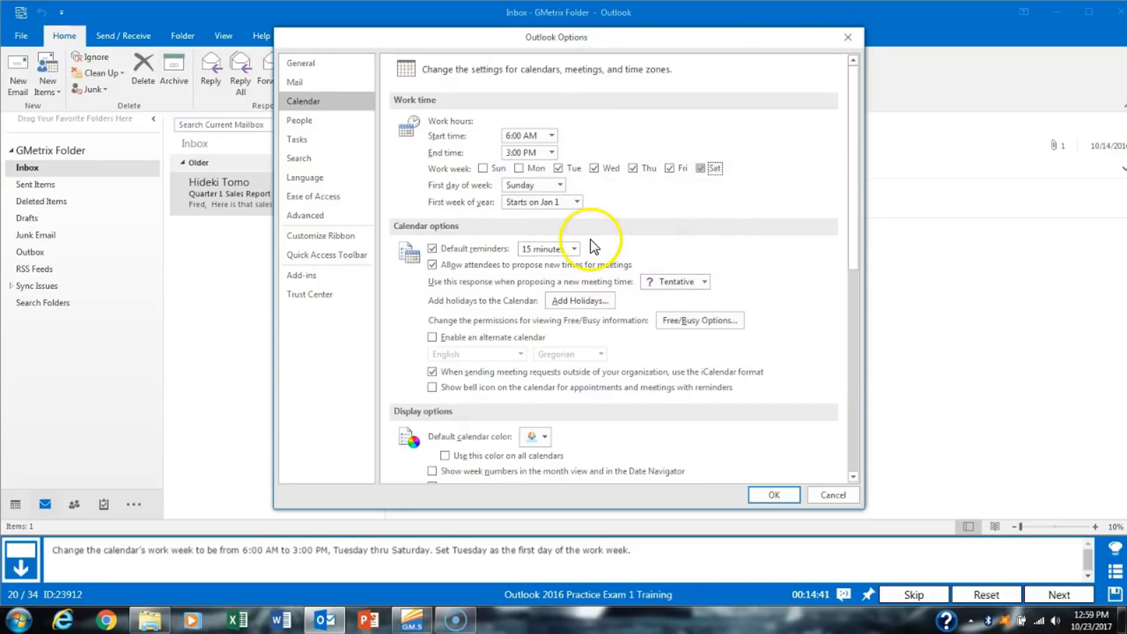
{"action": "left_click", "coordinate": [533, 185]}
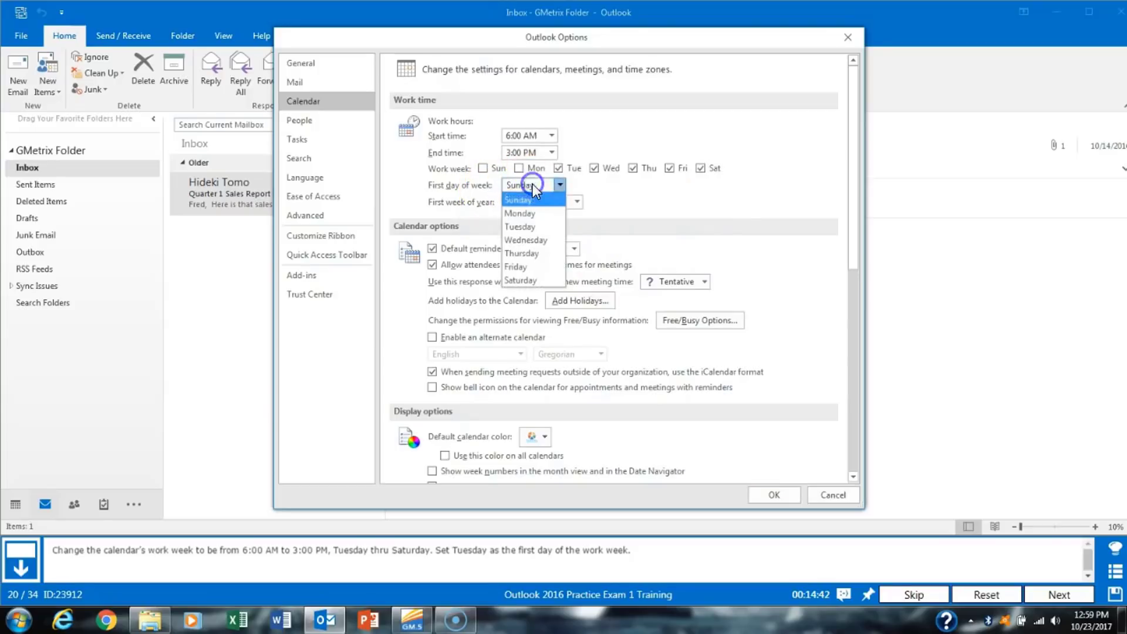
{"action": "left_click", "coordinate": [537, 228]}
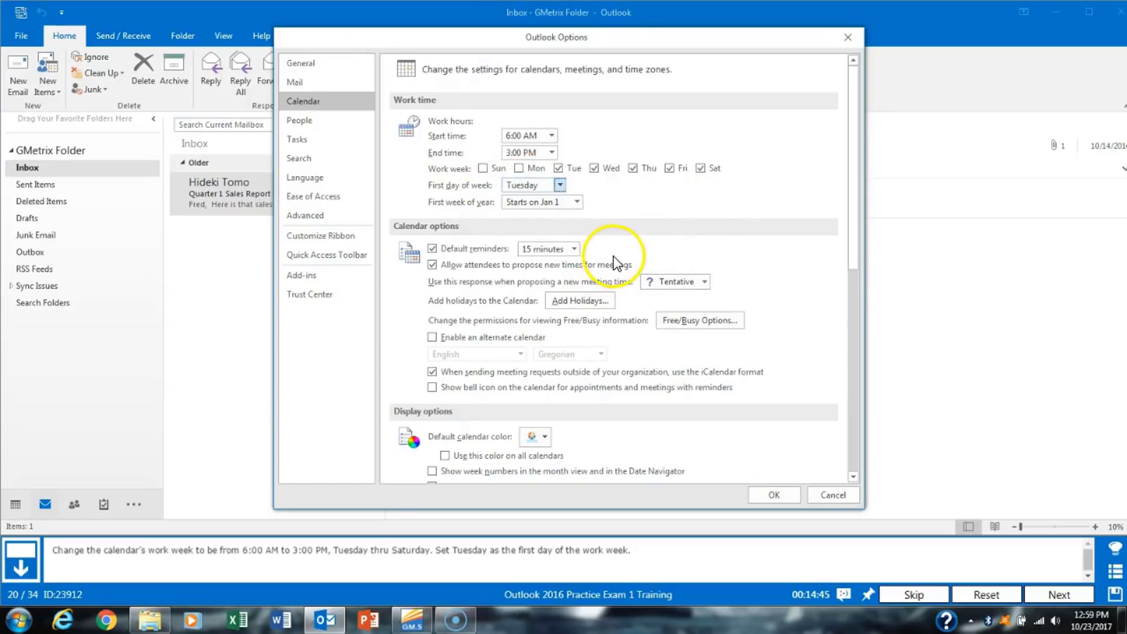
{"action": "left_click", "coordinate": [775, 496]}
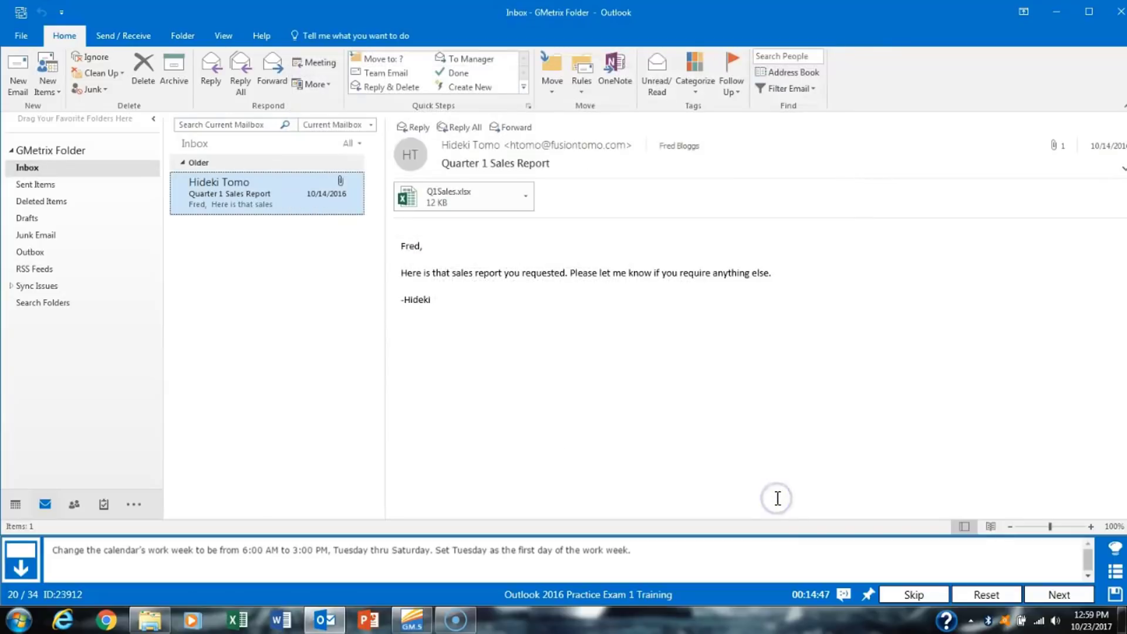
{"action": "left_click", "coordinate": [1080, 594]}
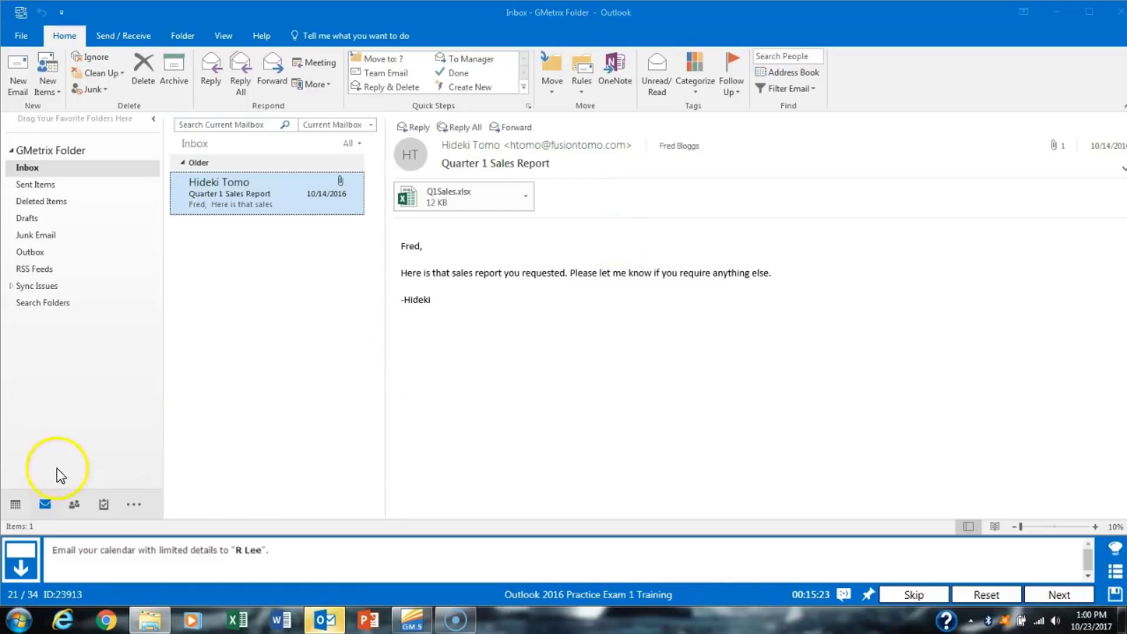
Email the calendar with Limited details, continuing despite no appointments in range.
{"action": "left_click", "coordinate": [18, 507]}
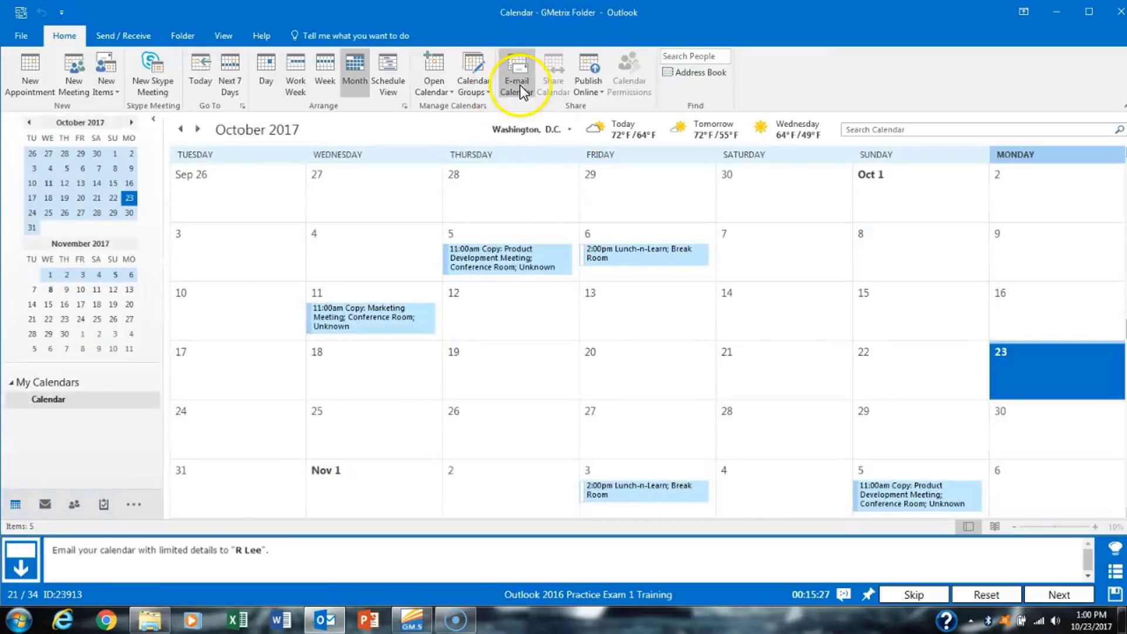
{"action": "left_click", "coordinate": [520, 85]}
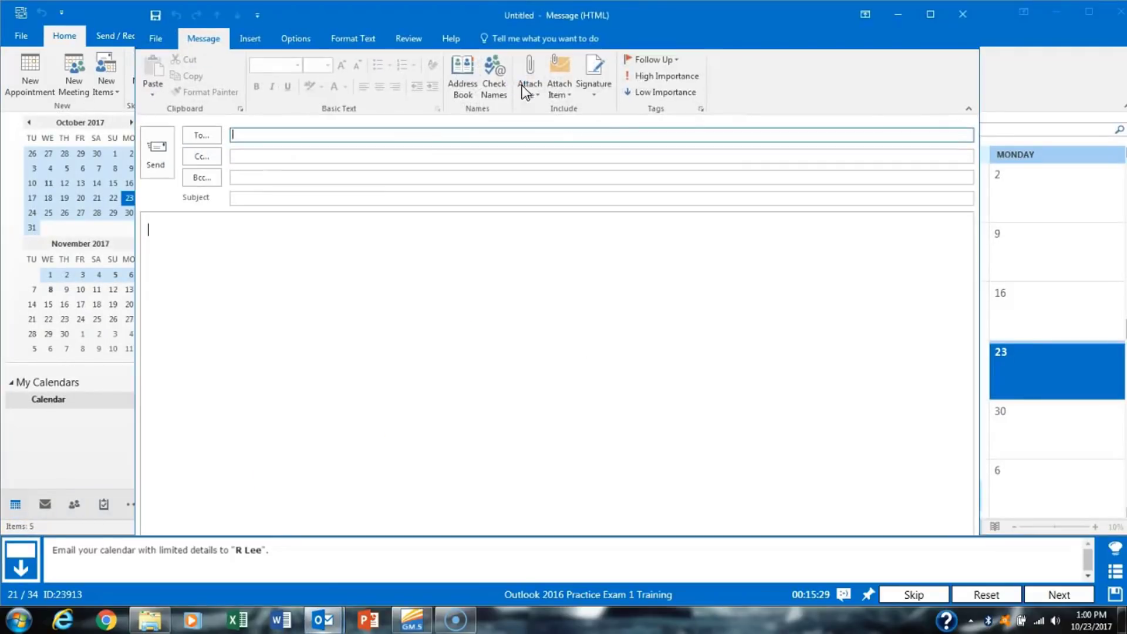
{"action": "left_click", "coordinate": [580, 317]}
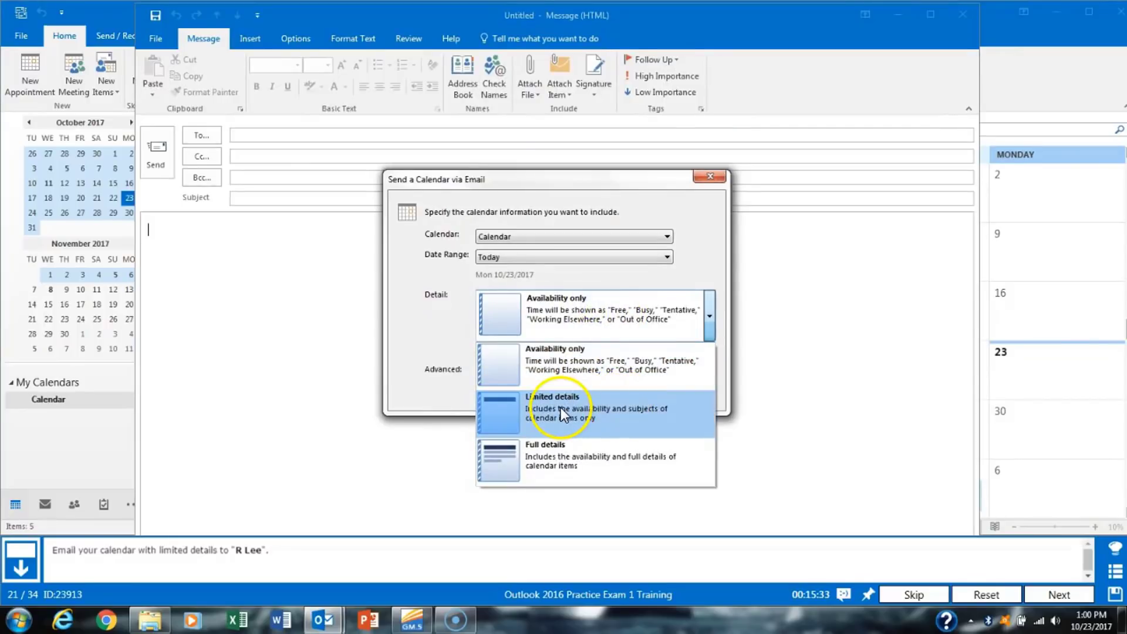
{"action": "left_click", "coordinate": [562, 409]}
{"action": "left_click", "coordinate": [629, 395]}
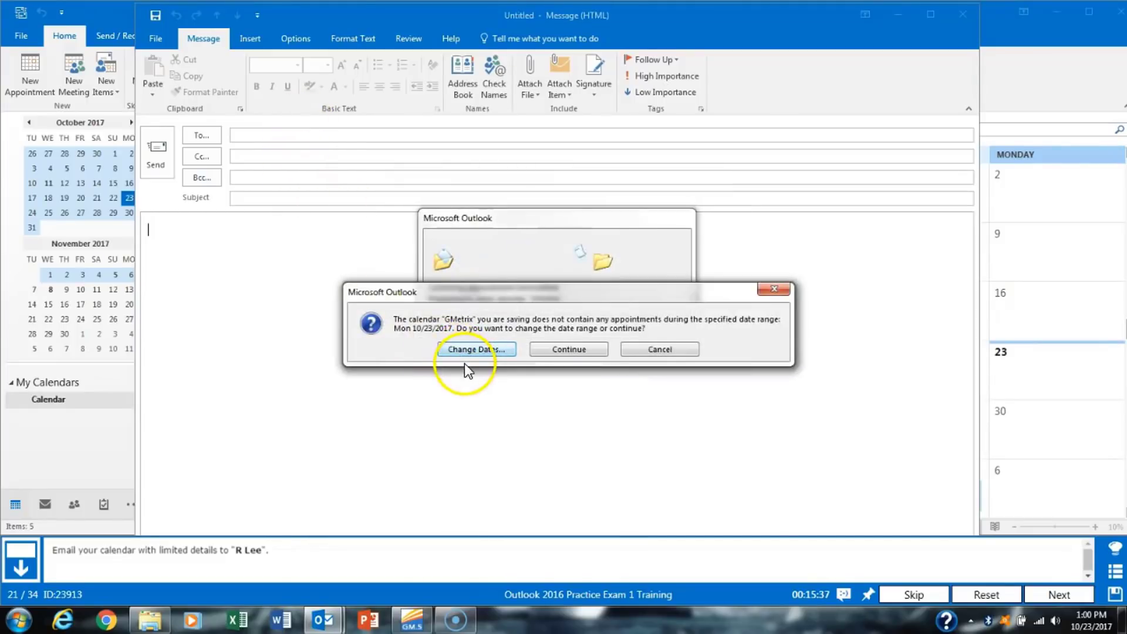
{"action": "left_click", "coordinate": [548, 345]}
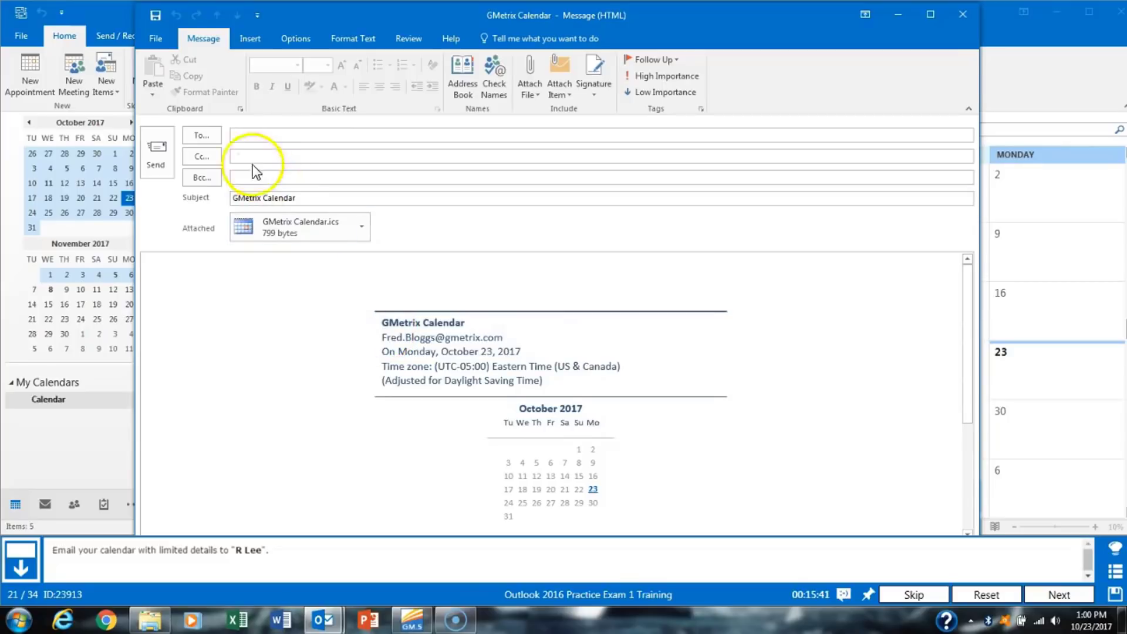
Address the calendar email to the required contact and send it.
{"action": "left_click", "coordinate": [202, 135]}
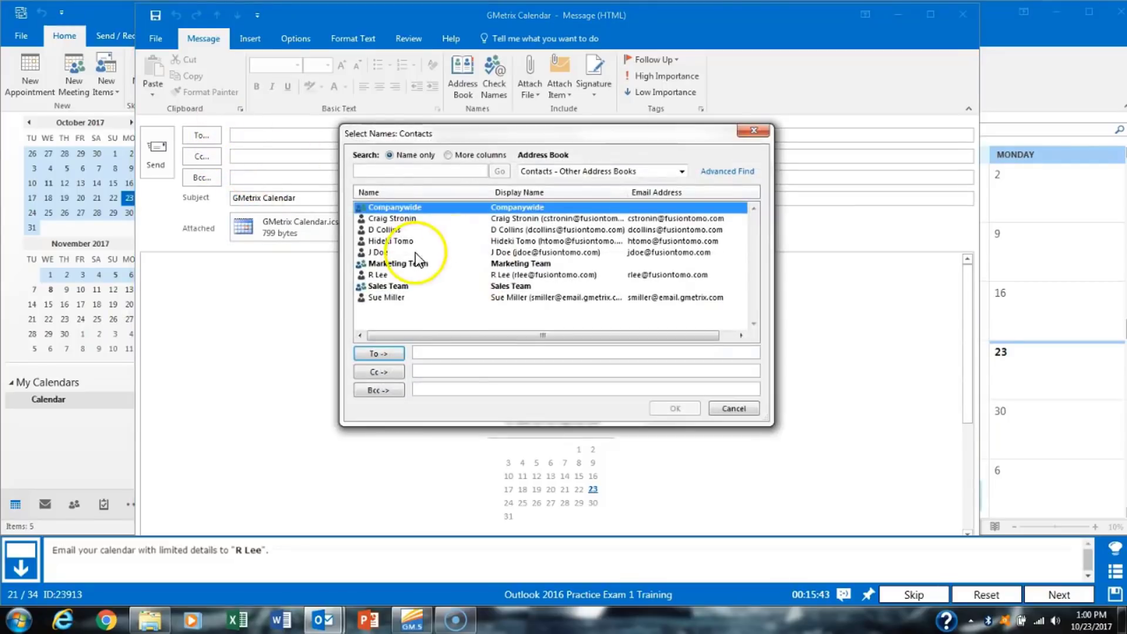
{"action": "left_click", "coordinate": [403, 275]}
{"action": "double_click", "coordinate": [402, 275]}
{"action": "left_click", "coordinate": [676, 408]}
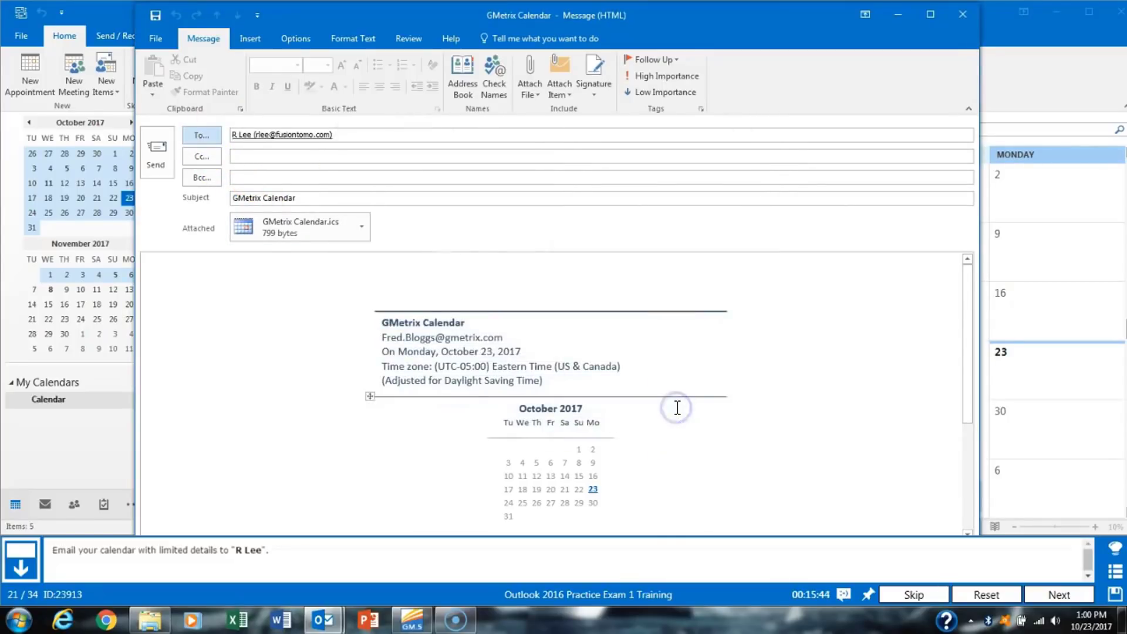
{"action": "left_click", "coordinate": [156, 151]}
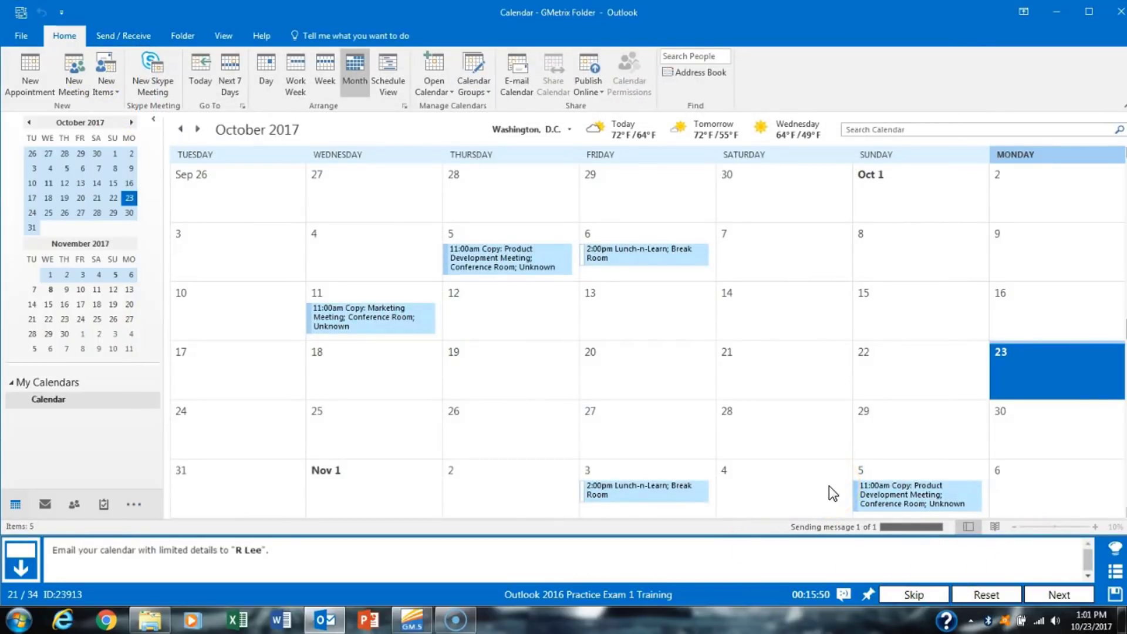
Create a new meeting request from the Calendar with the subject 'Budget Planning'.
{"action": "left_click", "coordinate": [1043, 592]}
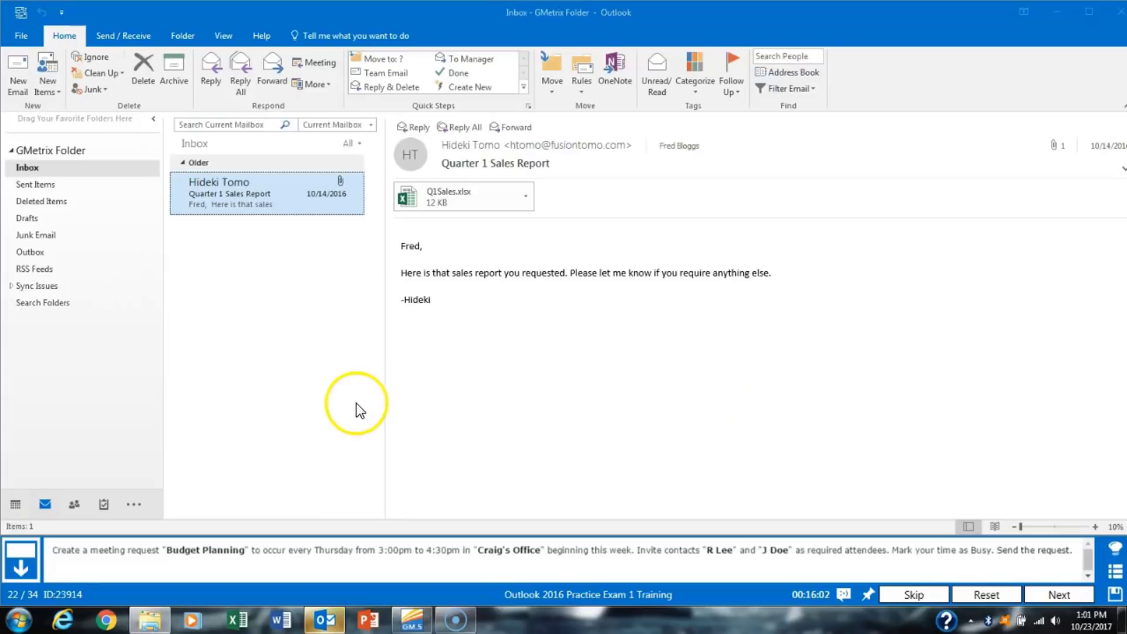
{"action": "left_click", "coordinate": [19, 505]}
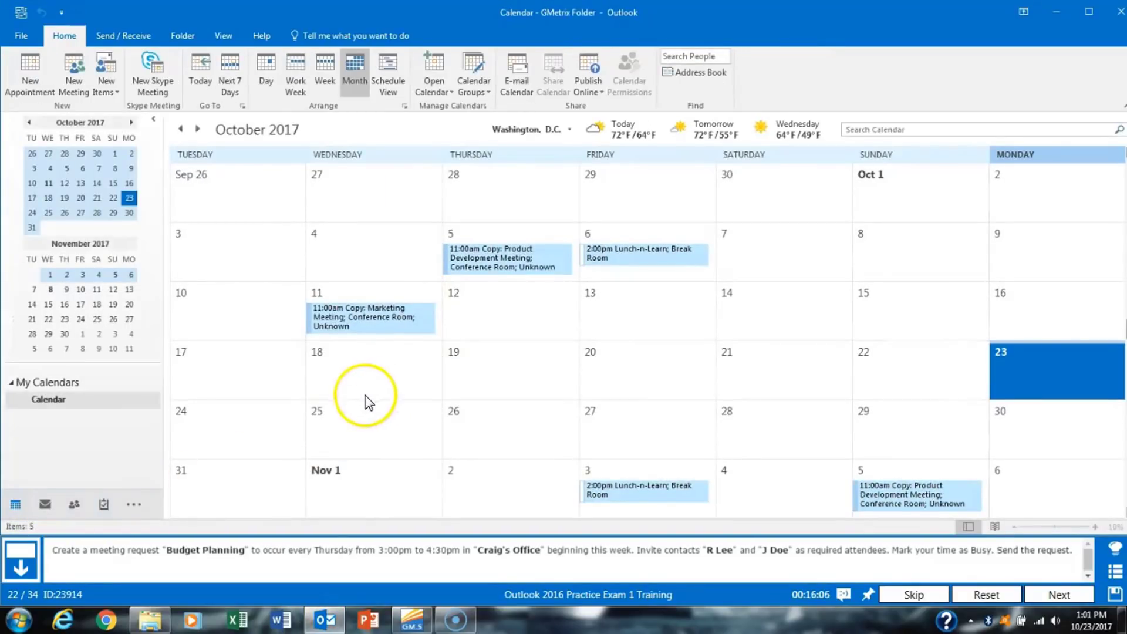
{"action": "left_click", "coordinate": [84, 94]}
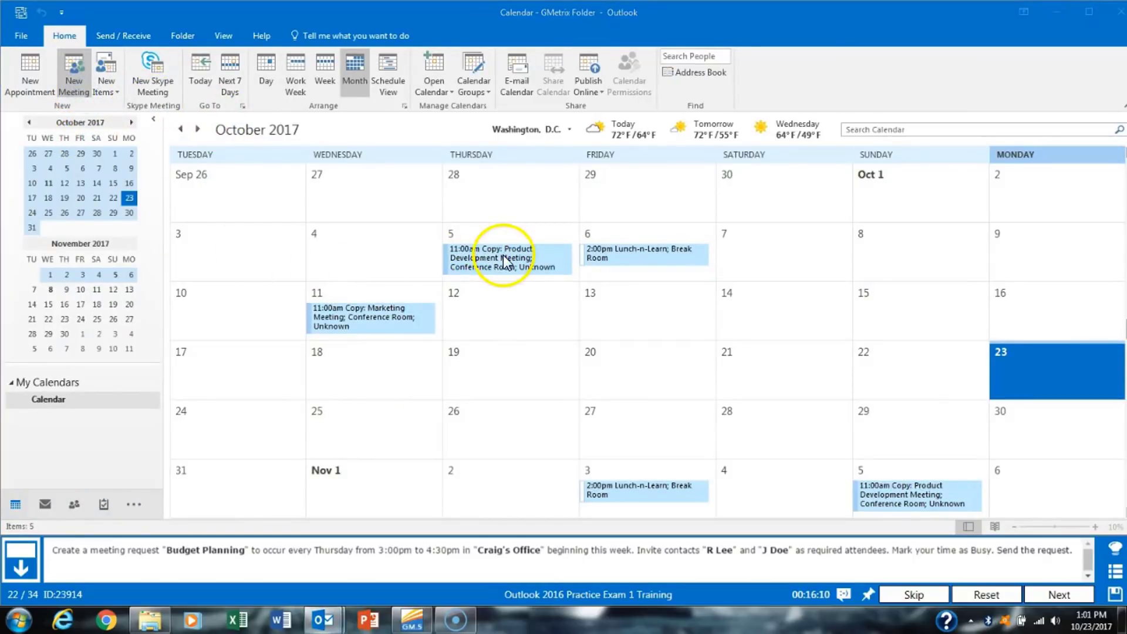
{"action": "left_click_drag", "start_coordinate": [558, 70], "coordinate": [586, 16]}
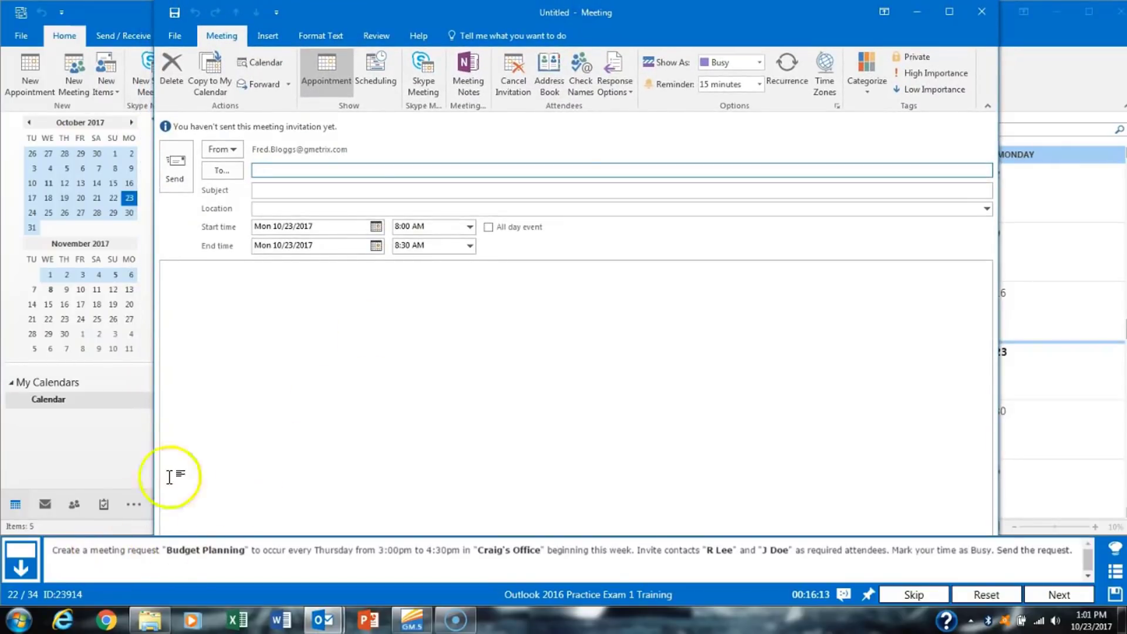
{"action": "left_click", "coordinate": [307, 189]}
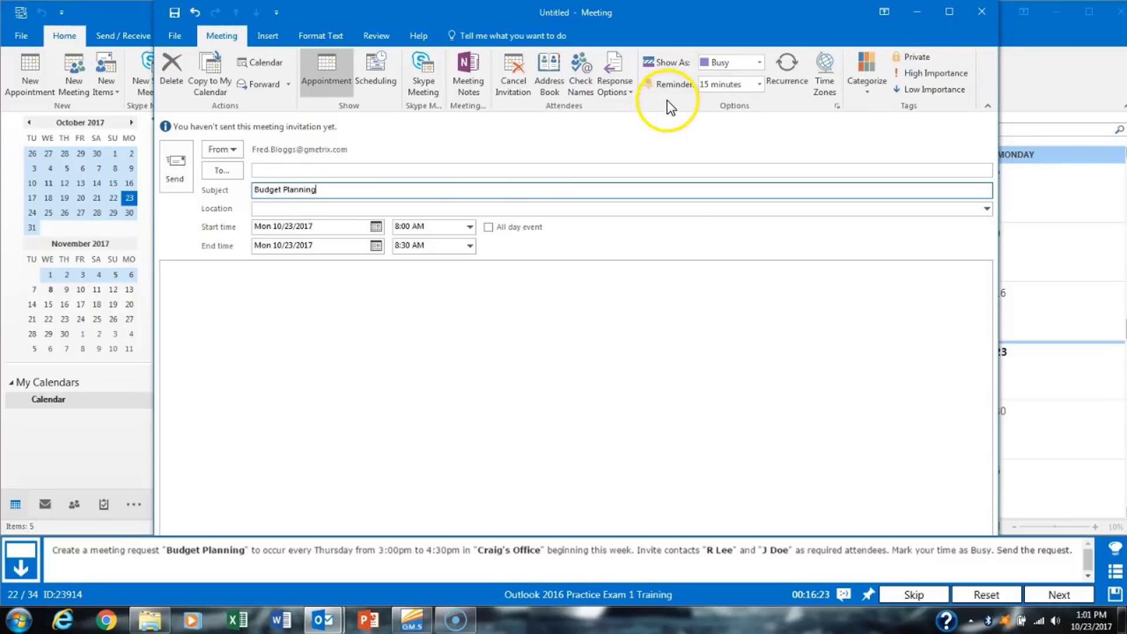
{"action": "left_click", "coordinate": [788, 76]}
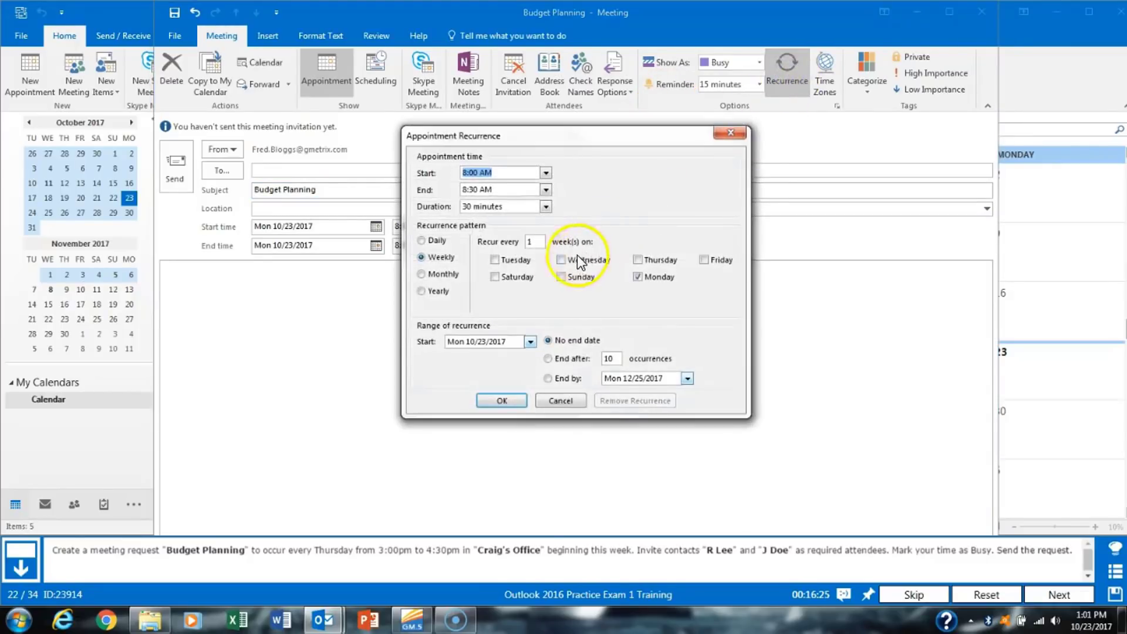
Set Budget Planning to recur weekly on Monday and Thursday, 3:00 PM to 4:30 PM.
{"action": "left_click", "coordinate": [648, 260]}
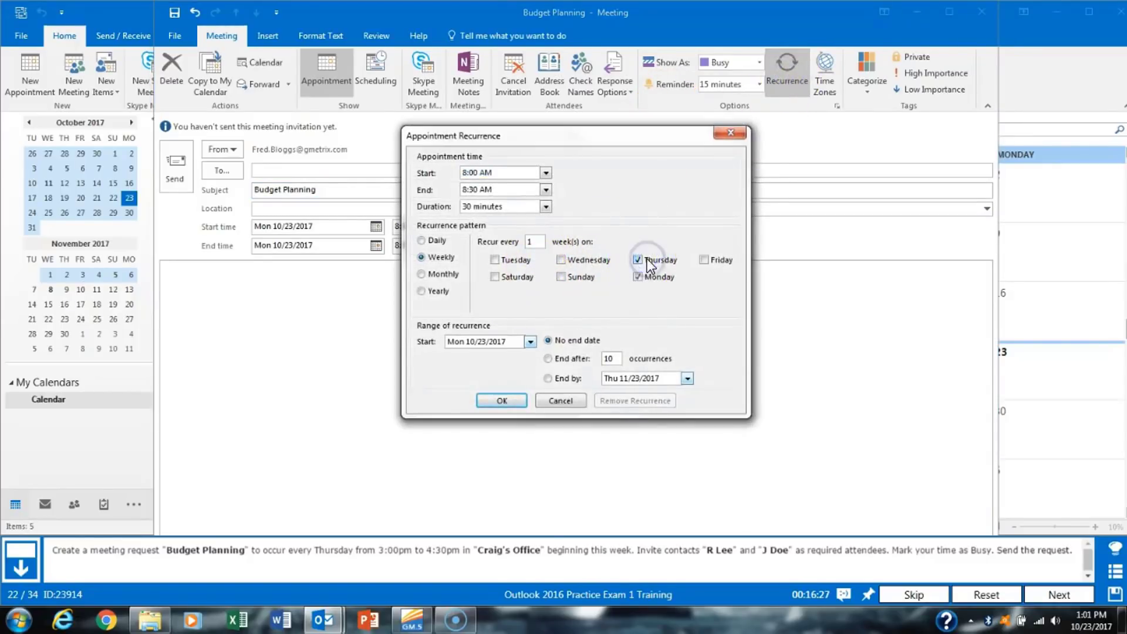
{"action": "left_click", "coordinate": [545, 173]}
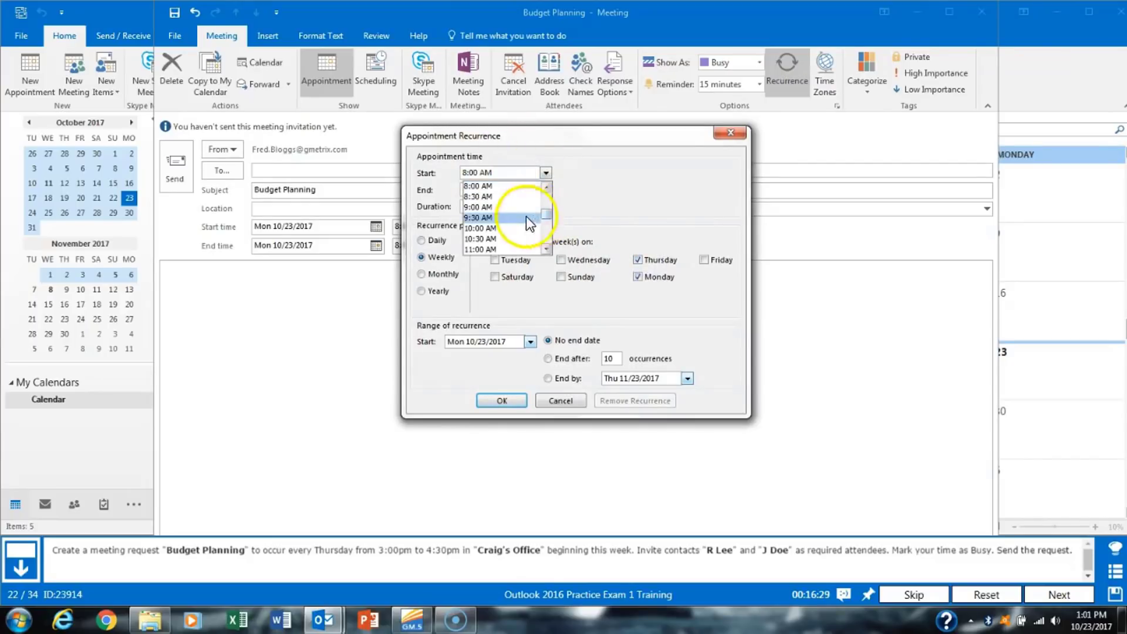
{"action": "left_click_drag", "start_coordinate": [546, 215], "coordinate": [545, 228]}
{"action": "left_click", "coordinate": [506, 185]}
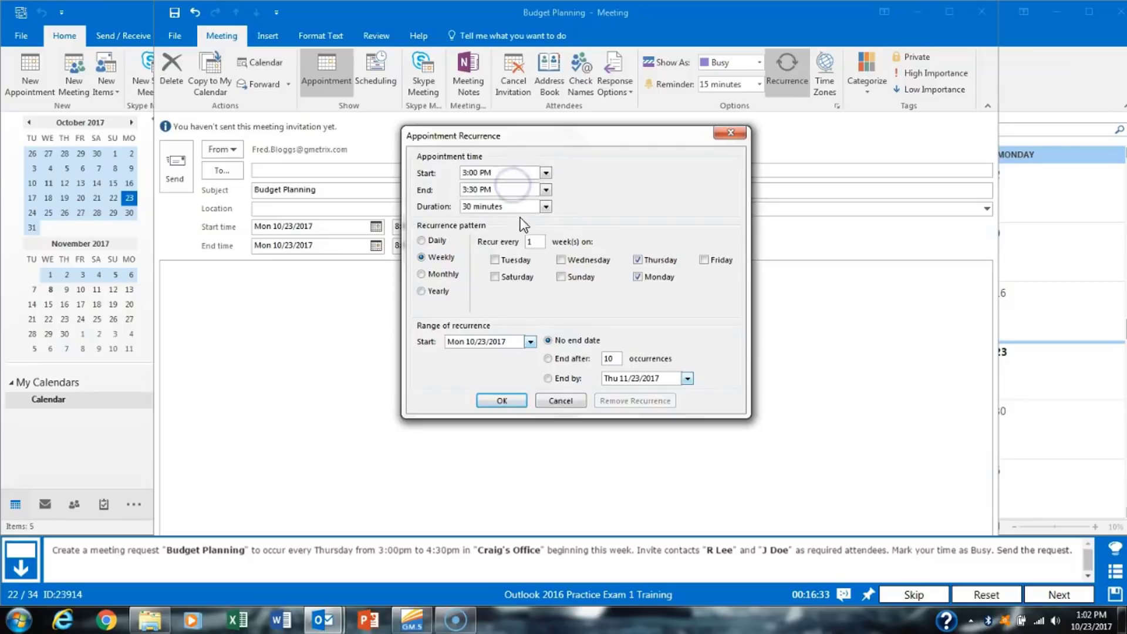
{"action": "left_click", "coordinate": [546, 189]}
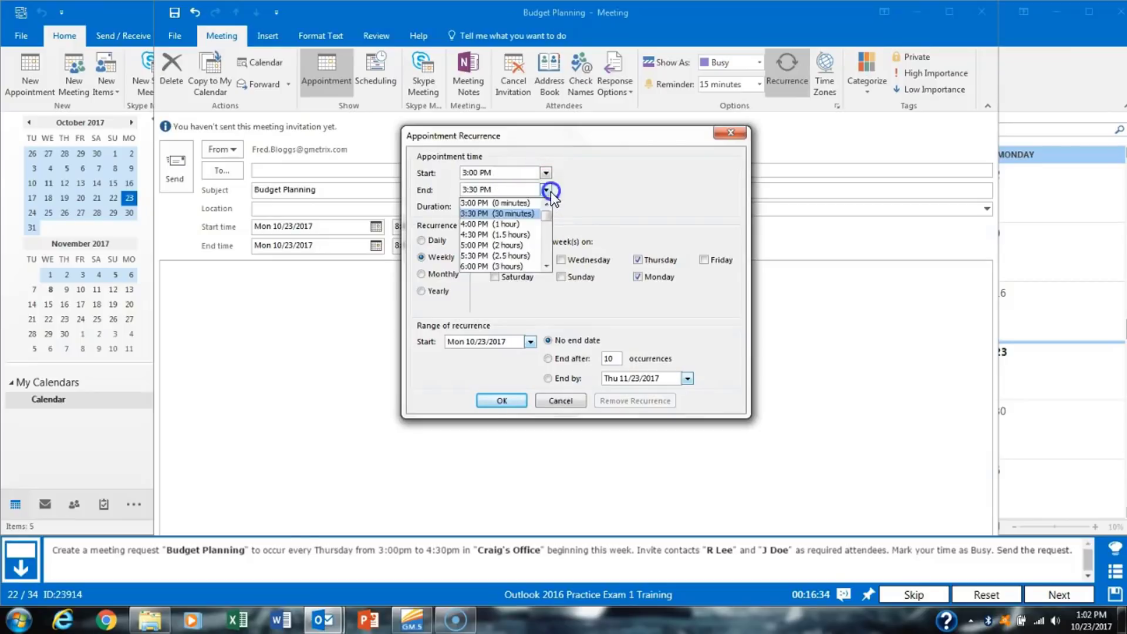
{"action": "left_click", "coordinate": [512, 235]}
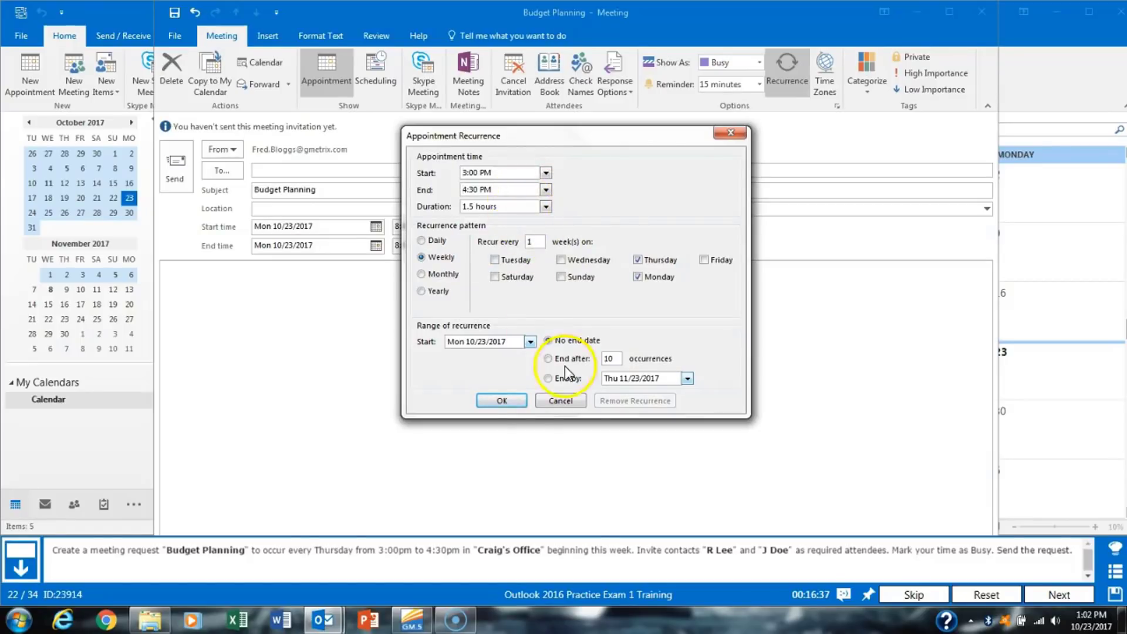
{"action": "left_click", "coordinate": [502, 401]}
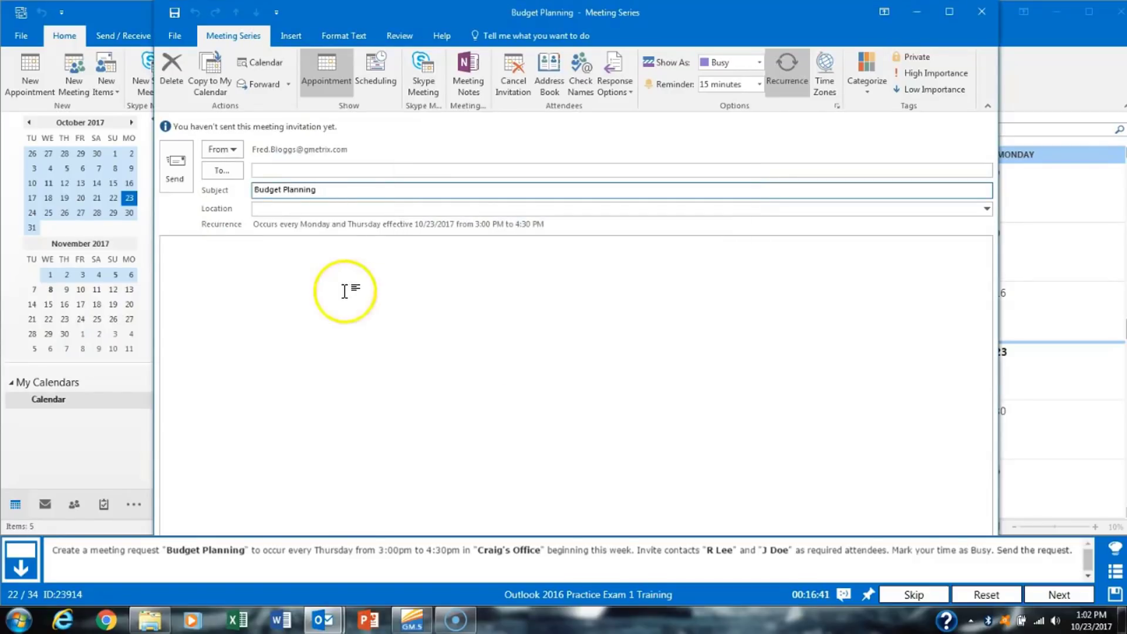
Set the location to Craig's Office, add both contacts as required attendees, and send.
{"action": "left_click", "coordinate": [275, 209]}
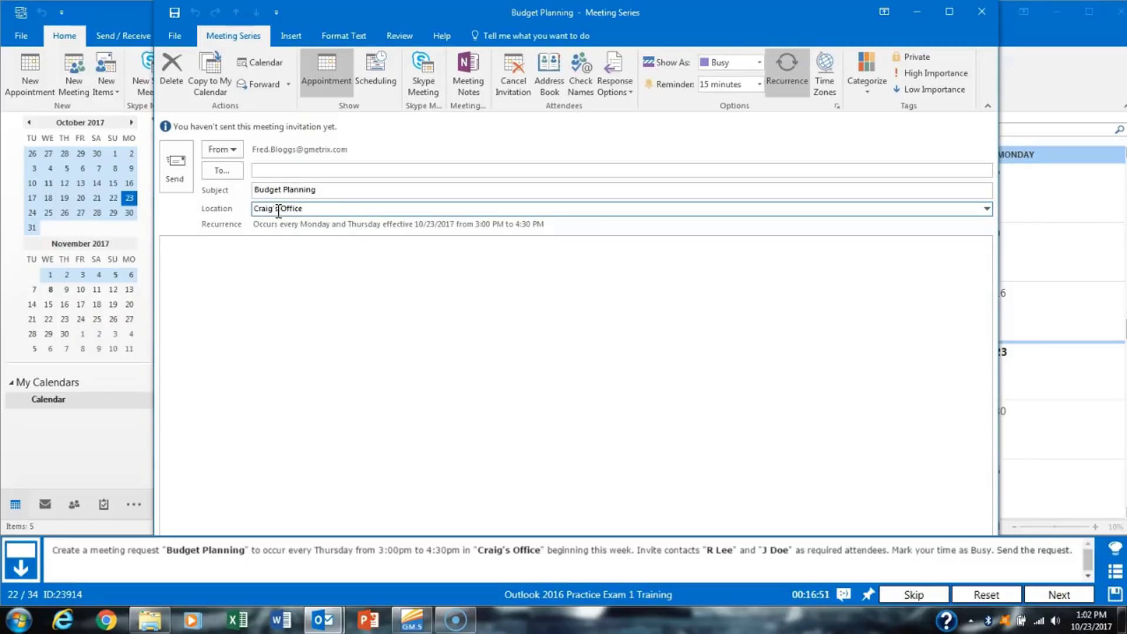
{"action": "left_click", "coordinate": [235, 175]}
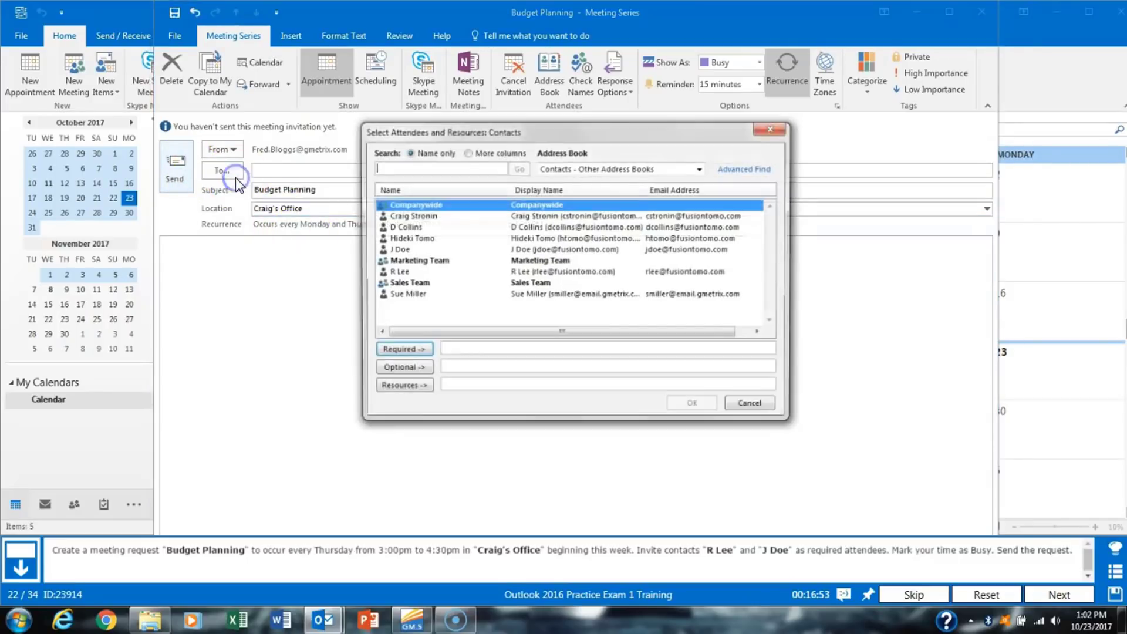
{"action": "double_click", "coordinate": [408, 271]}
{"action": "double_click", "coordinate": [408, 250]}
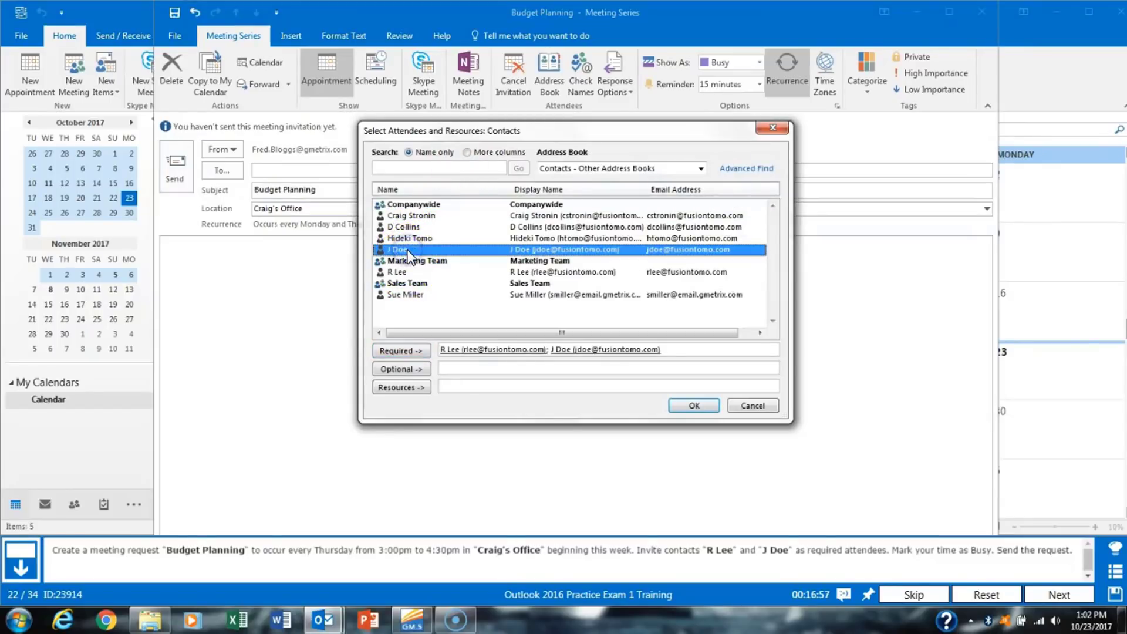
{"action": "left_click", "coordinate": [516, 366]}
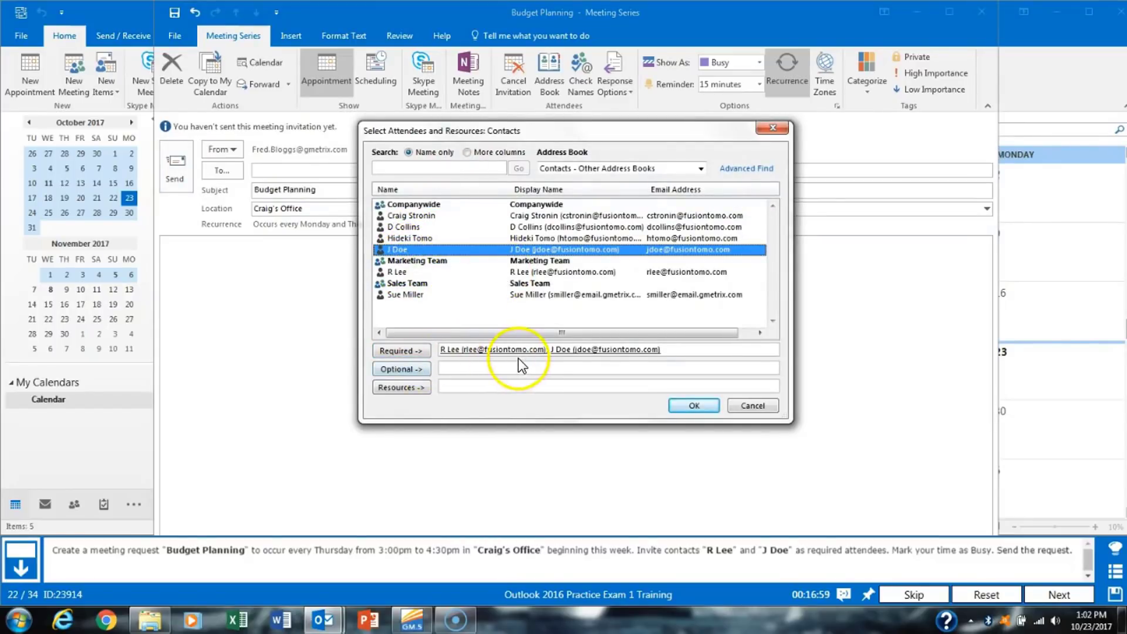
{"action": "left_click", "coordinate": [705, 408]}
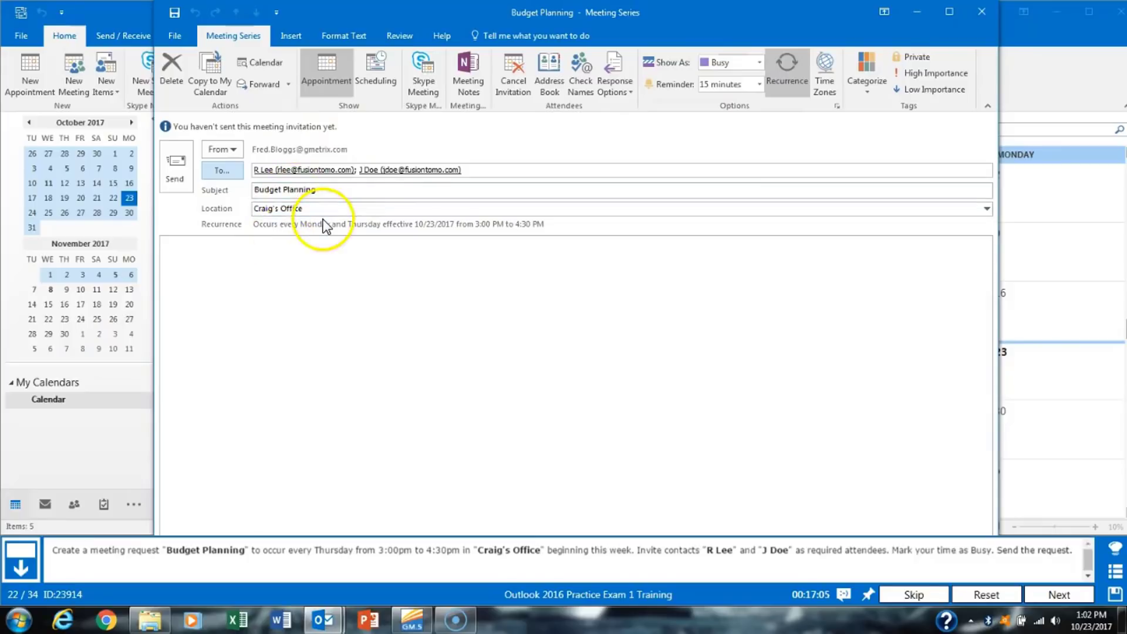
{"action": "left_click", "coordinate": [166, 176]}
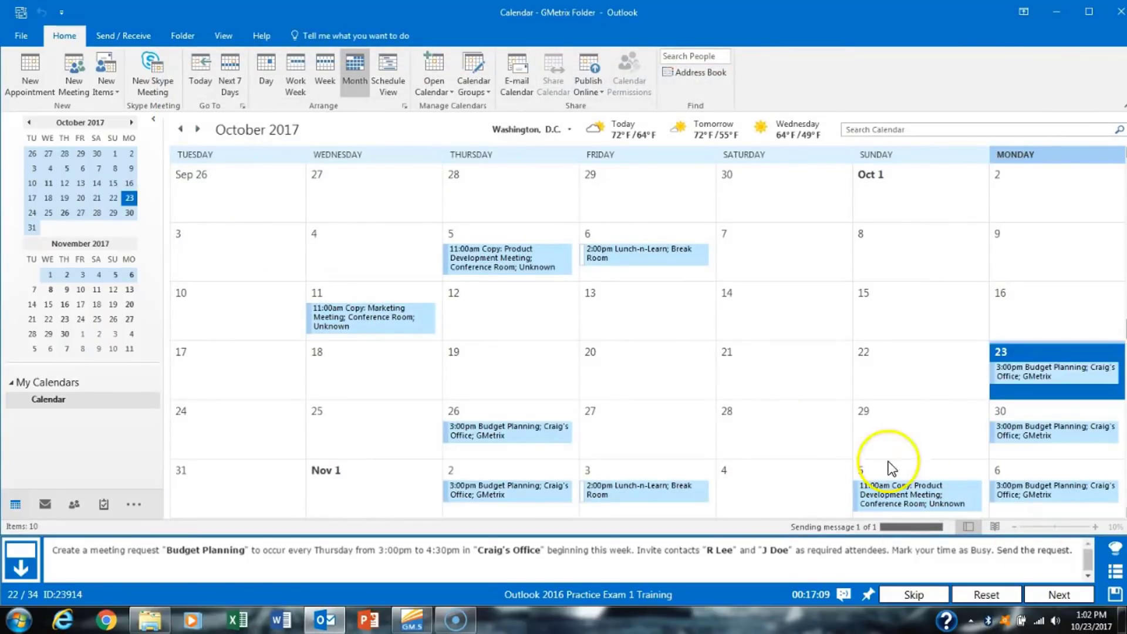
Open the October 11 Marketing Meeting as the entire series and delete it.
{"action": "left_click", "coordinate": [1069, 597]}
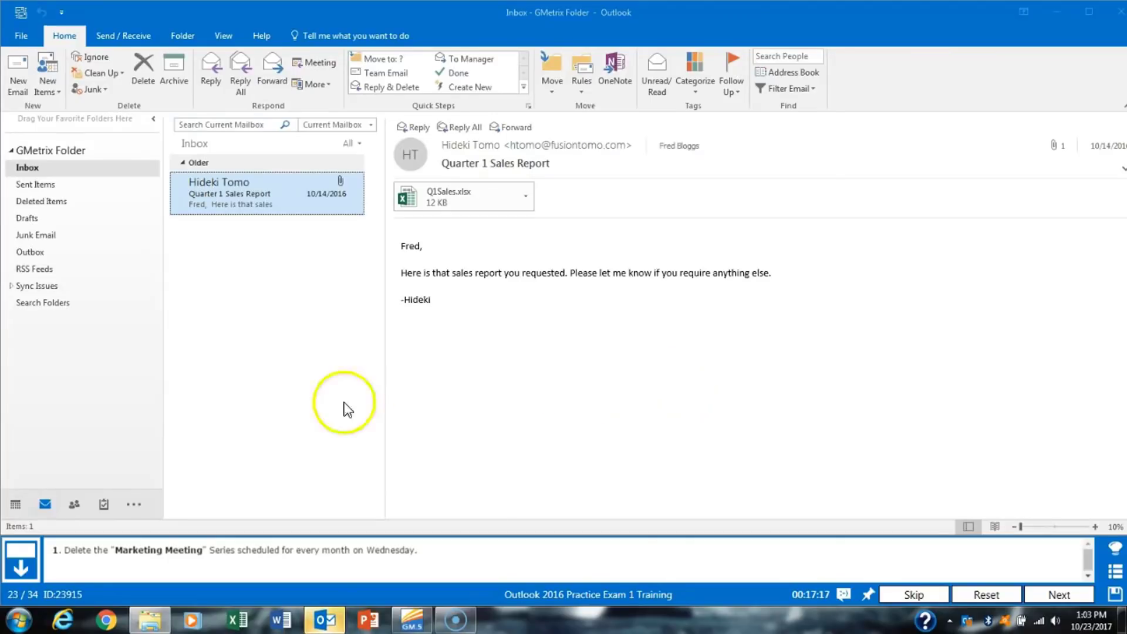
{"action": "left_click", "coordinate": [17, 510]}
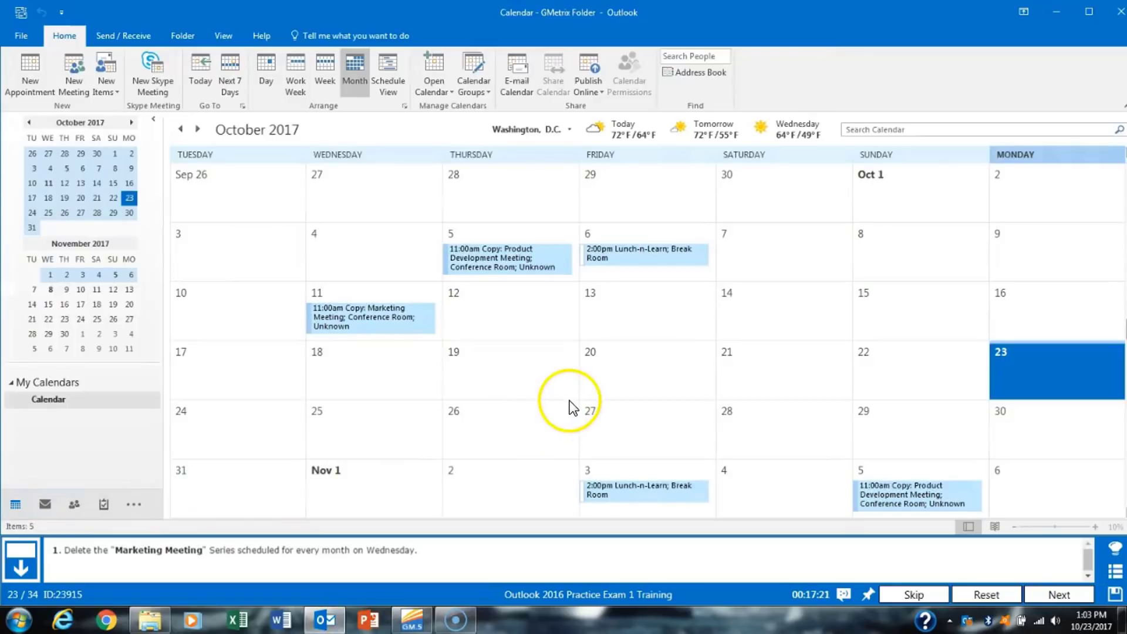
{"action": "double_click", "coordinate": [376, 320]}
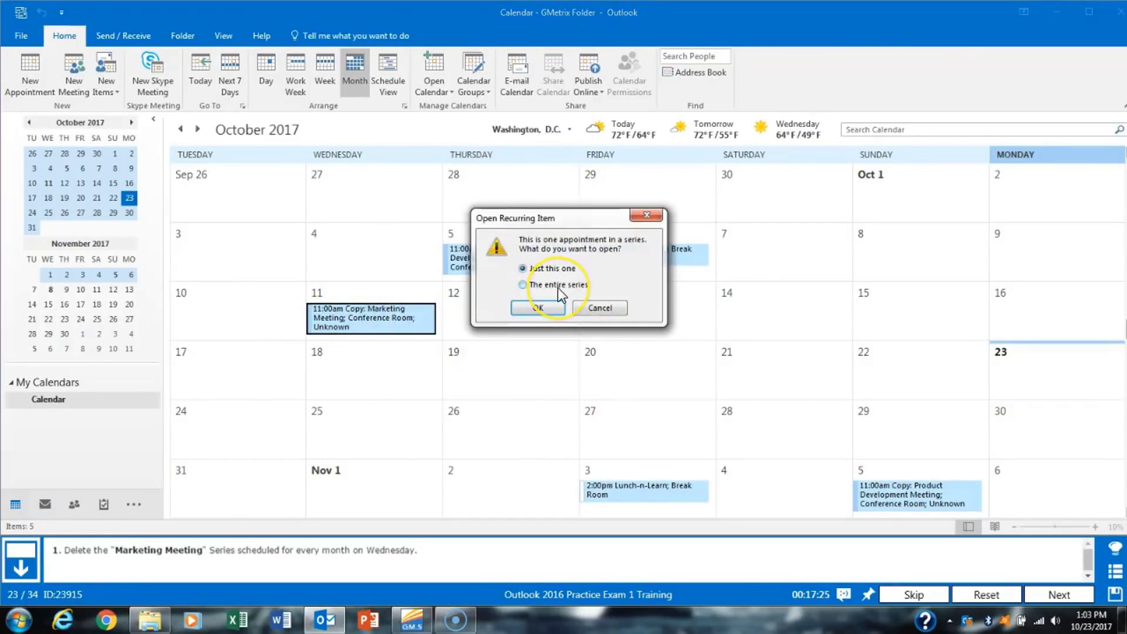
{"action": "left_click", "coordinate": [558, 287]}
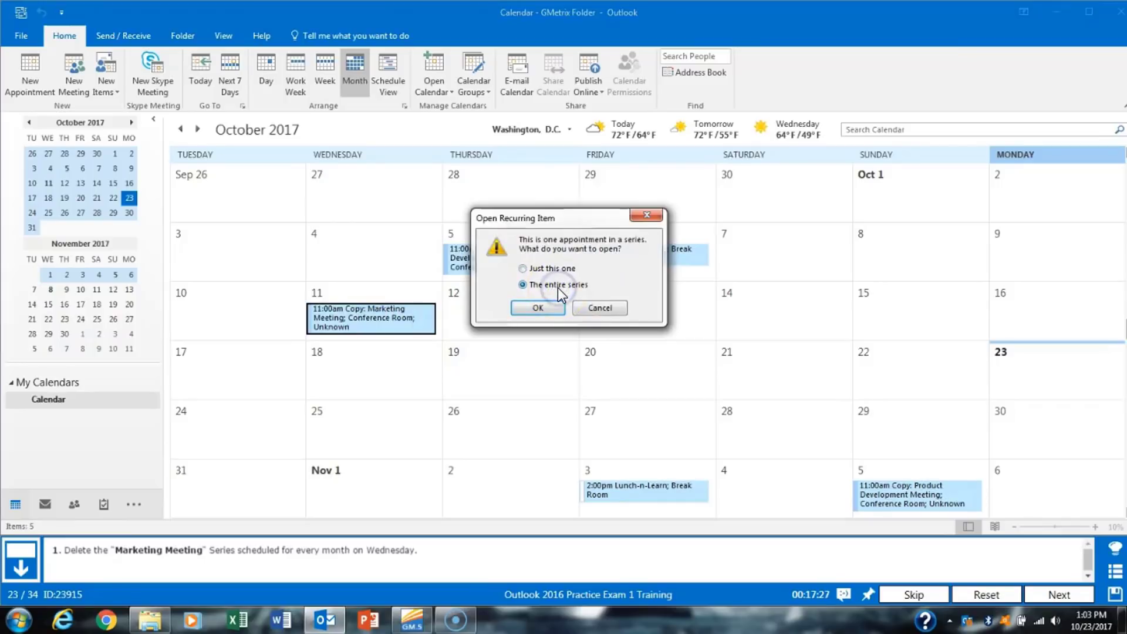
{"action": "left_click", "coordinate": [538, 310]}
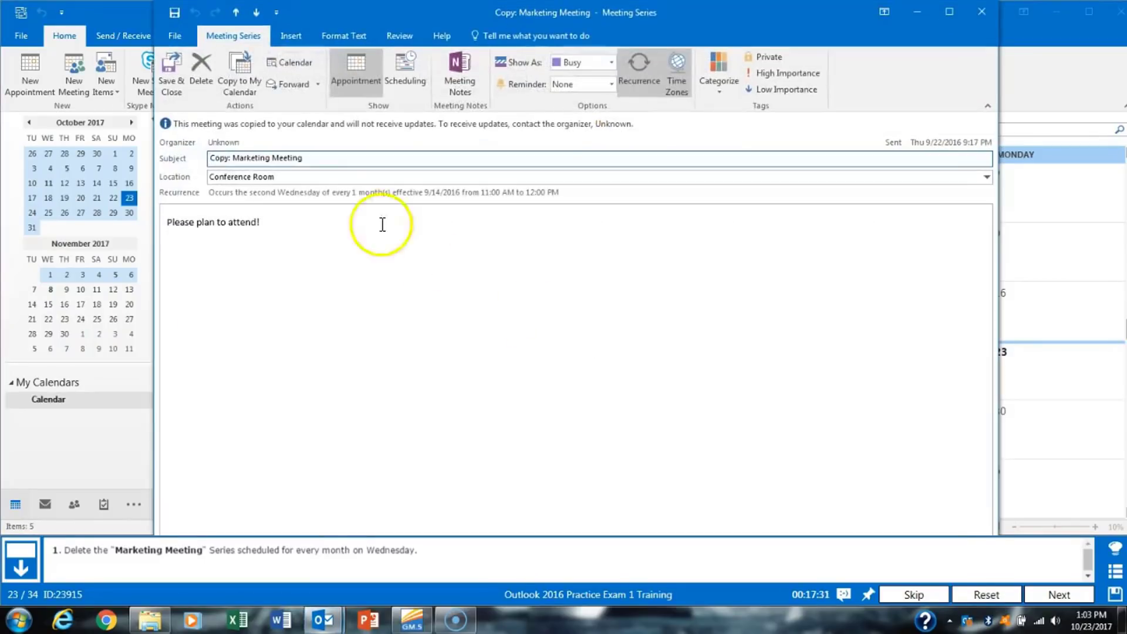
{"action": "left_click", "coordinate": [210, 68]}
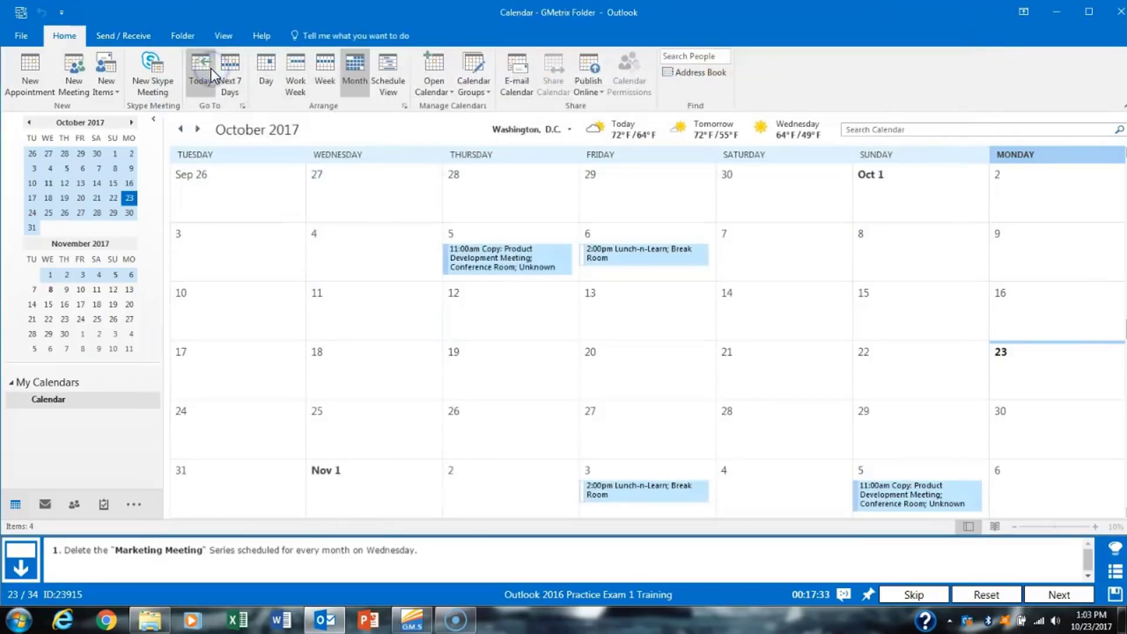
{"action": "left_click", "coordinate": [1068, 595]}
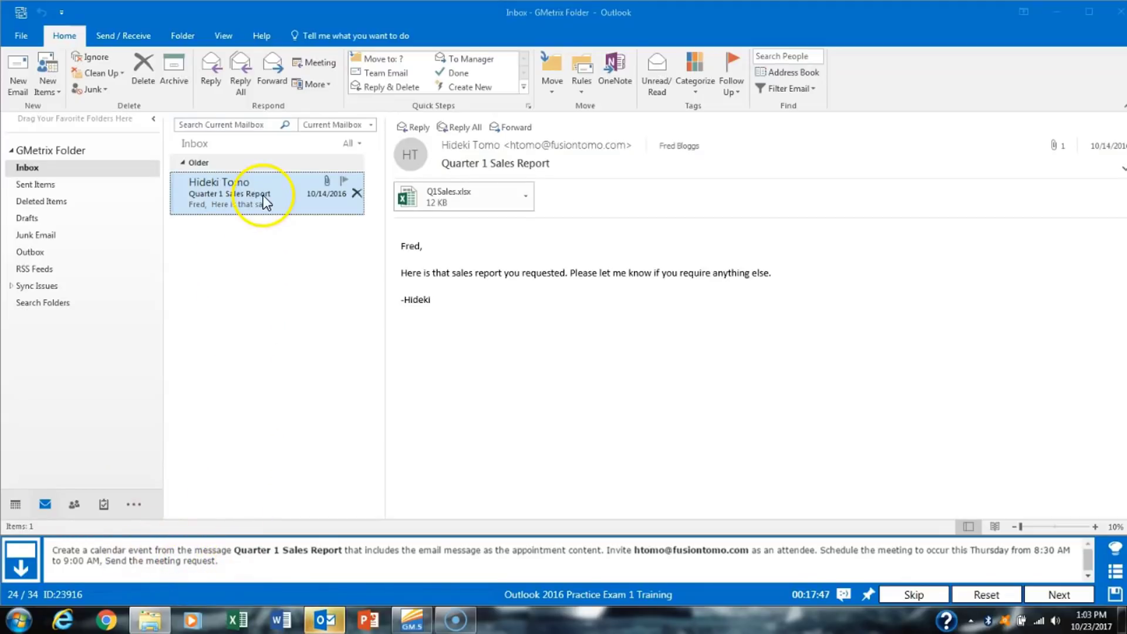
Turn the Quarter 1 Sales Report email into a calendar item and make it a meeting.
{"action": "left_click_drag", "start_coordinate": [262, 197], "coordinate": [18, 502]}
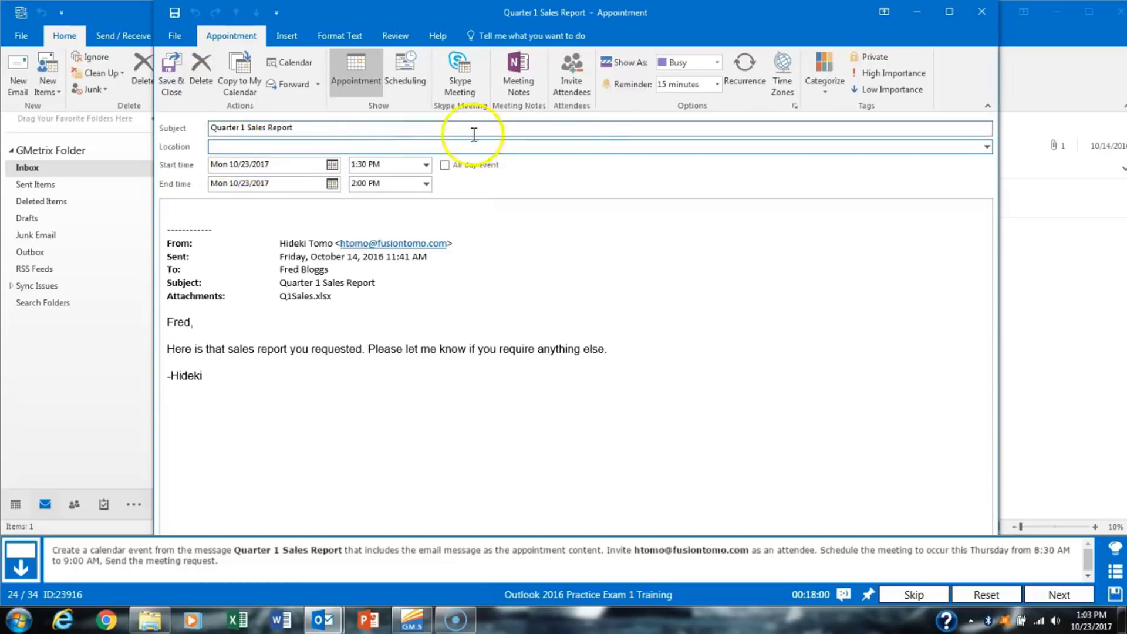
{"action": "left_click", "coordinate": [570, 75]}
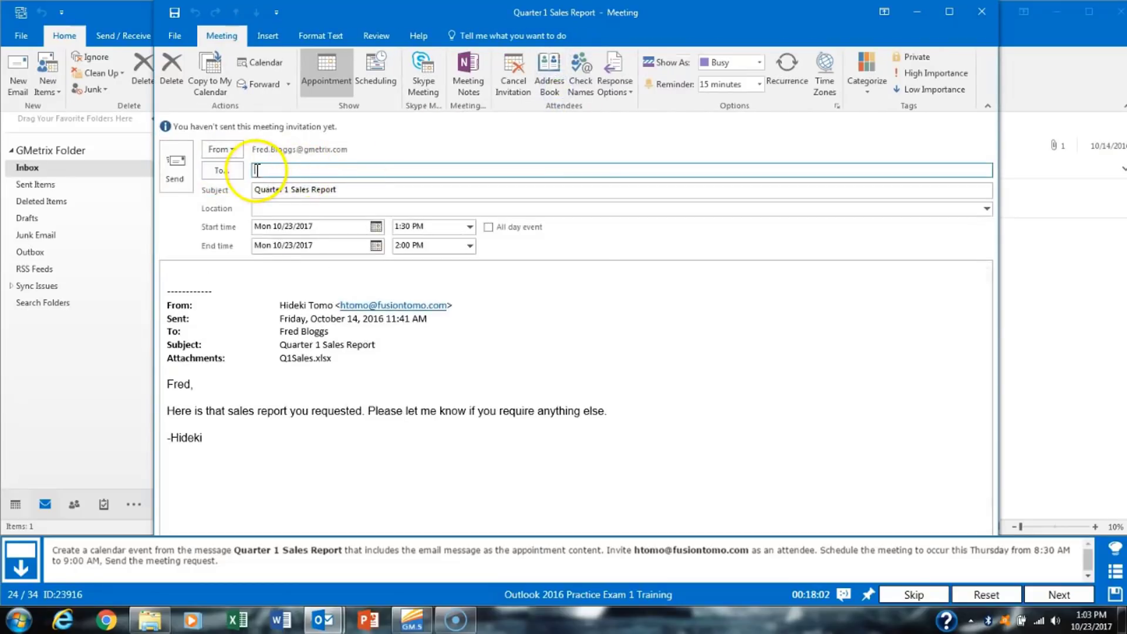
Add the message's sender as a required attendee.
{"action": "left_click", "coordinate": [221, 170]}
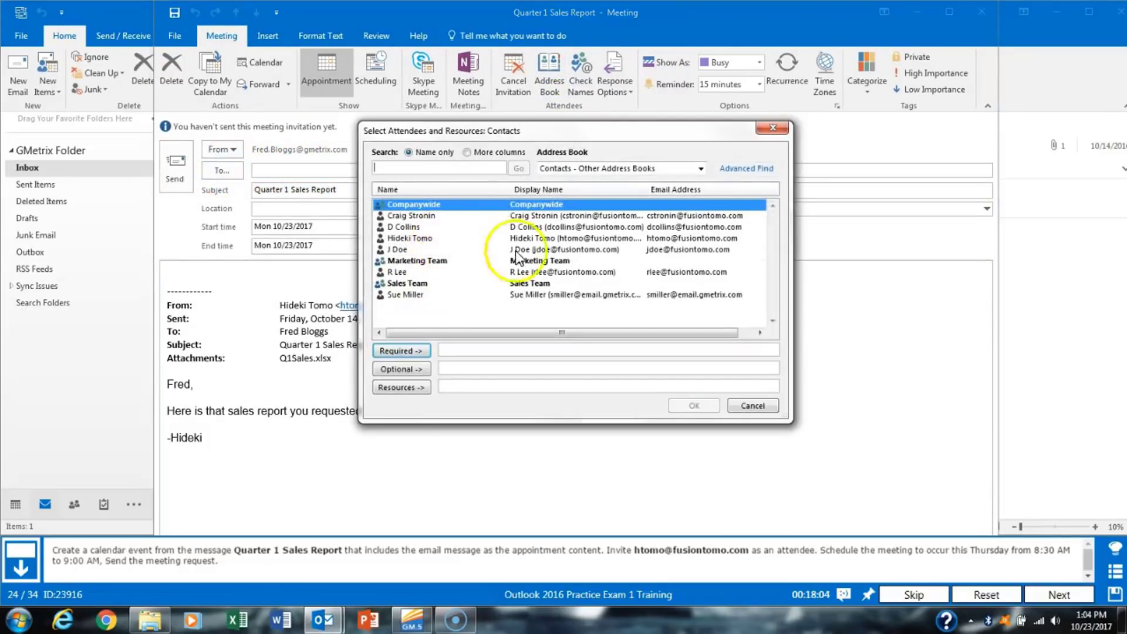
{"action": "double_click", "coordinate": [552, 240]}
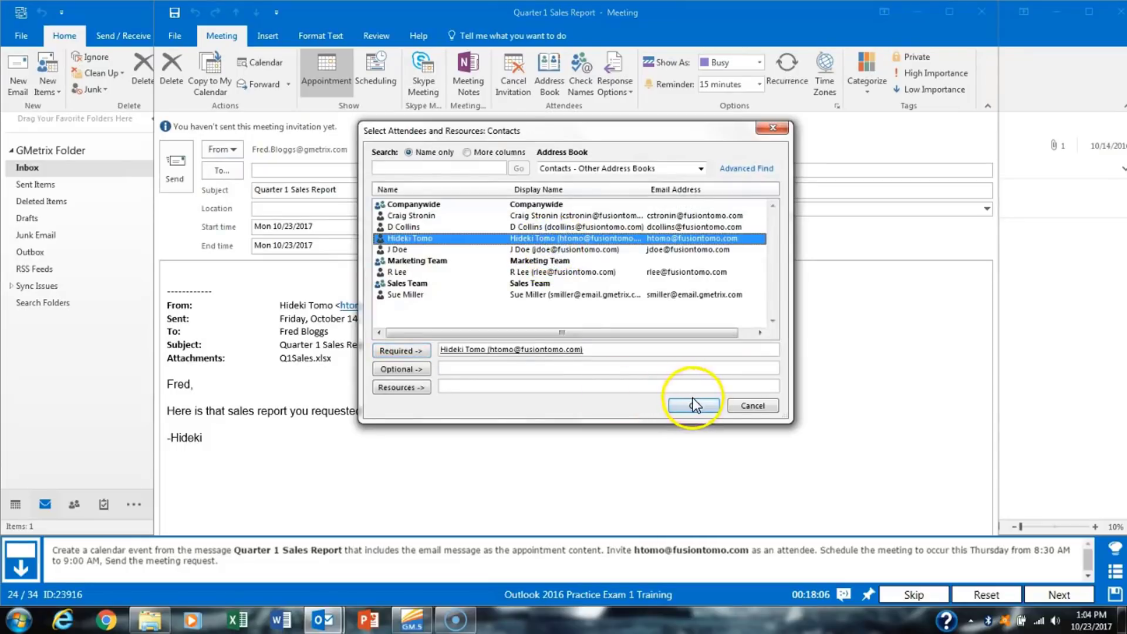
{"action": "left_click", "coordinate": [695, 406]}
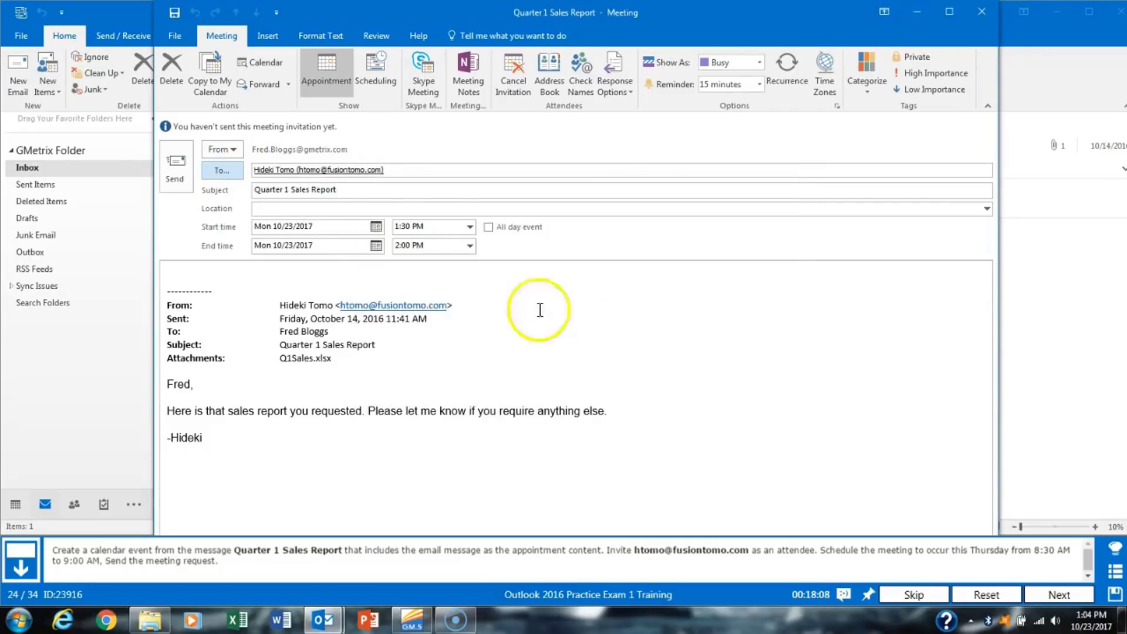
Schedule the meeting for Thursday 10/26/2017 at 8:30 AM and send it without a location.
{"action": "left_click", "coordinate": [377, 228]}
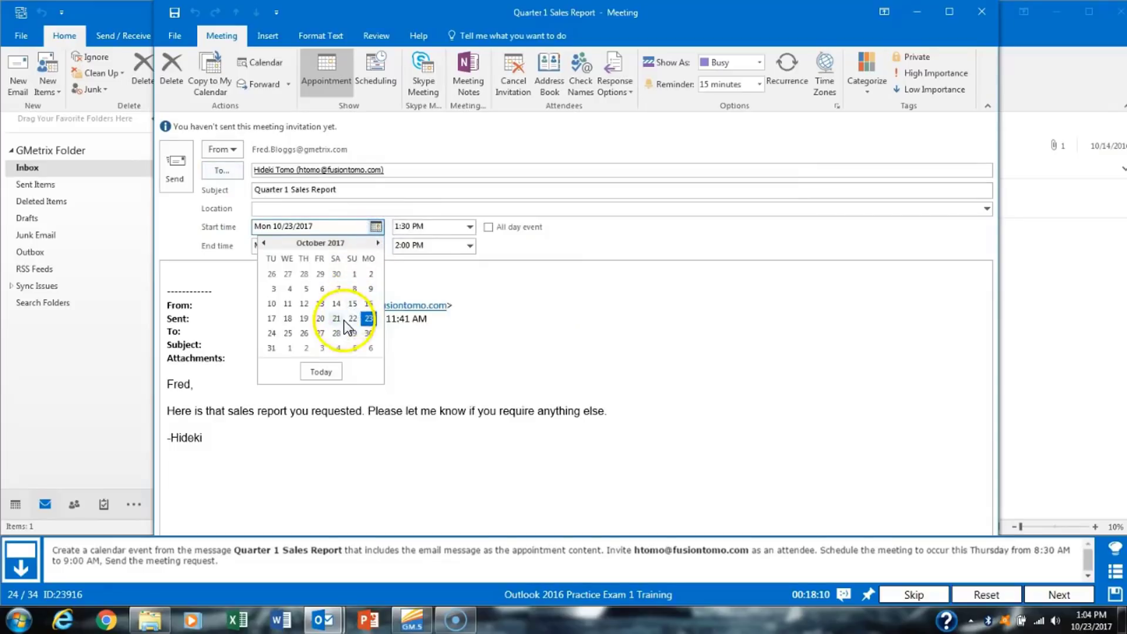
{"action": "left_click", "coordinate": [304, 333]}
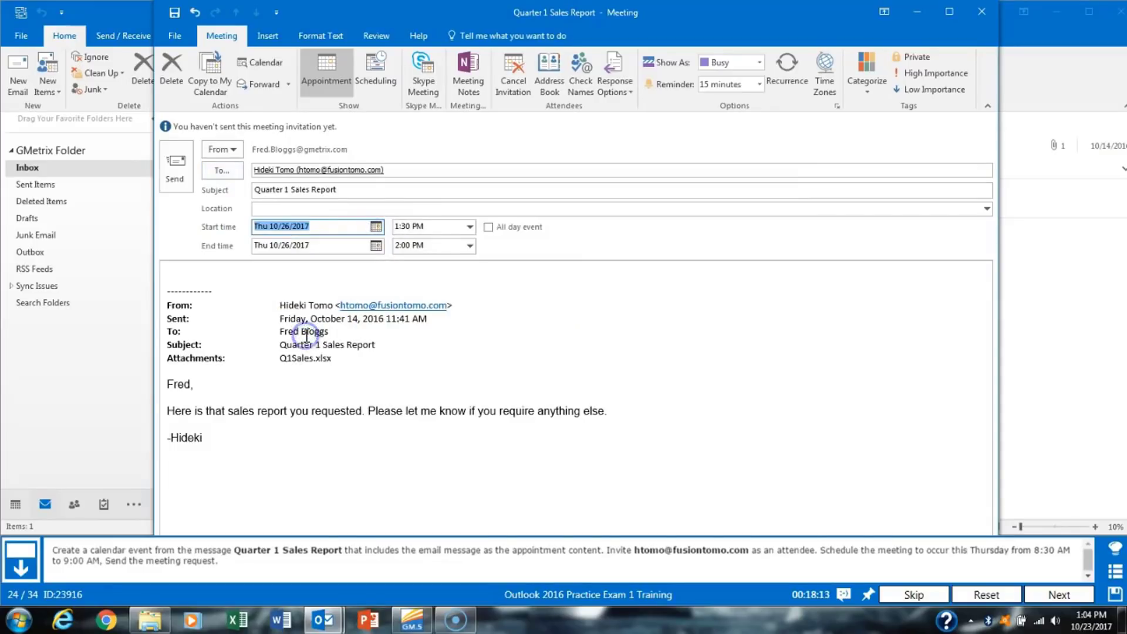
{"action": "left_click", "coordinate": [469, 226]}
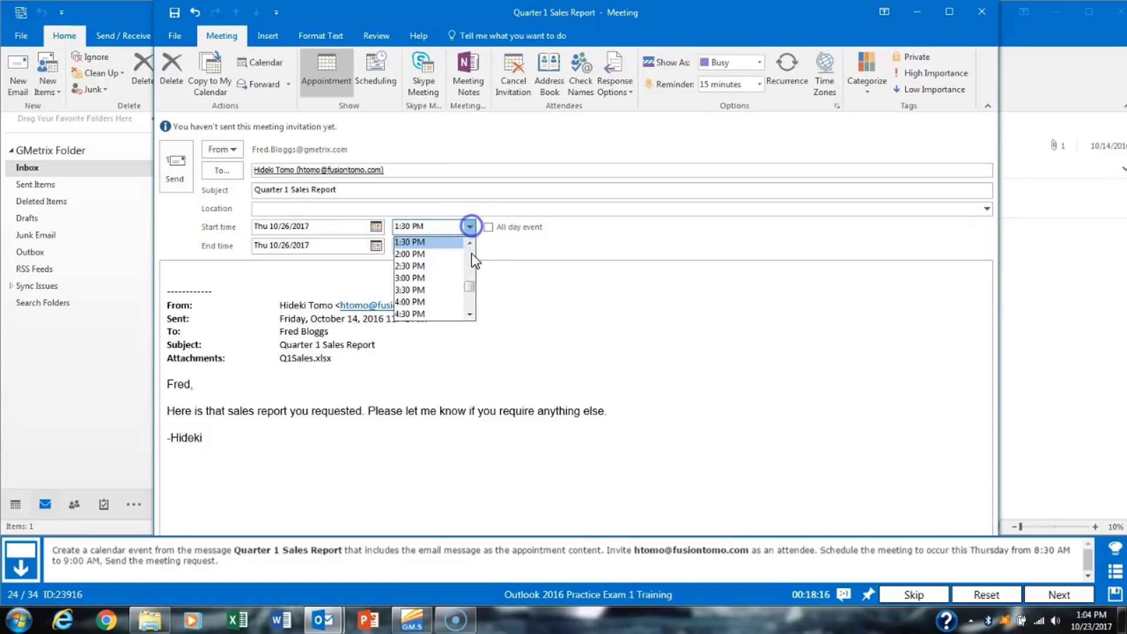
{"action": "left_click_drag", "start_coordinate": [471, 285], "coordinate": [471, 275]}
{"action": "left_click", "coordinate": [453, 241]}
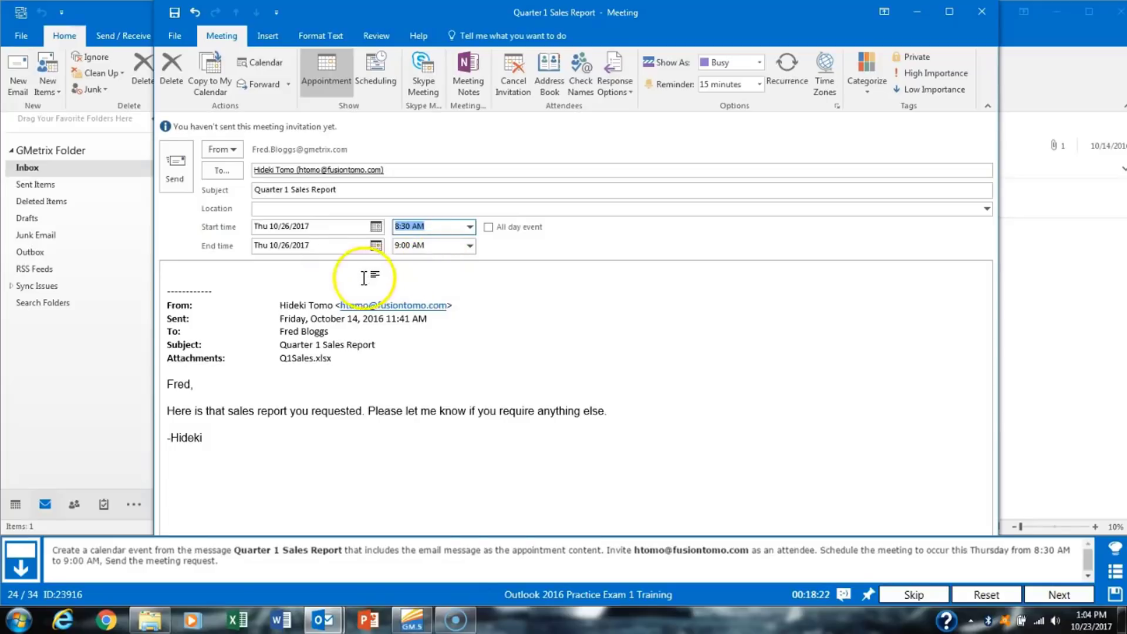
{"action": "left_click", "coordinate": [185, 179]}
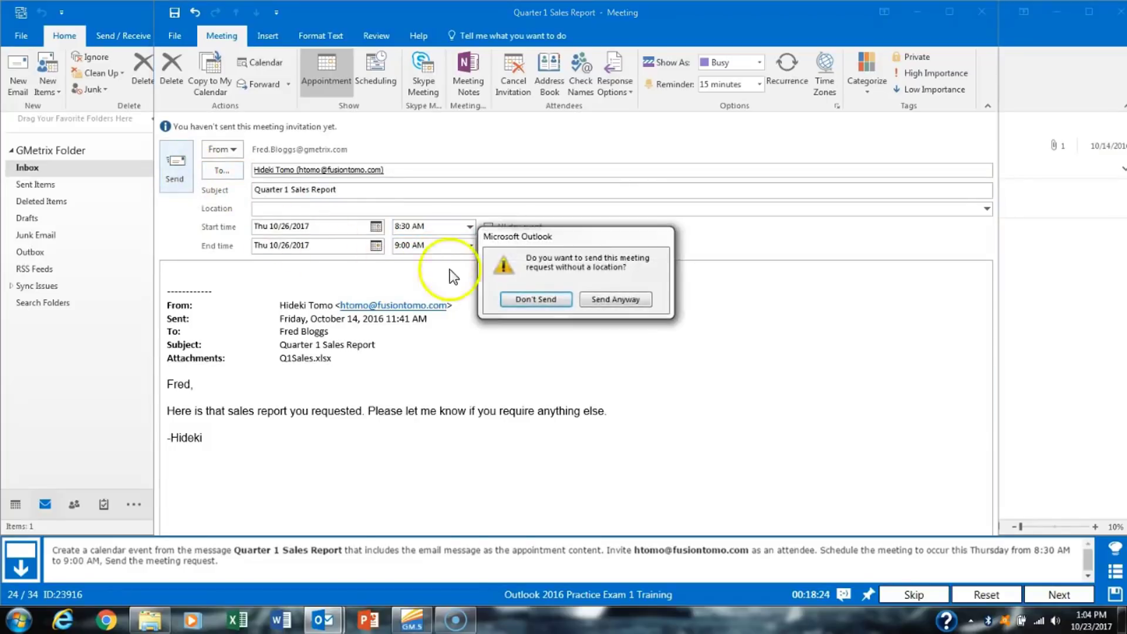
{"action": "left_click", "coordinate": [626, 306]}
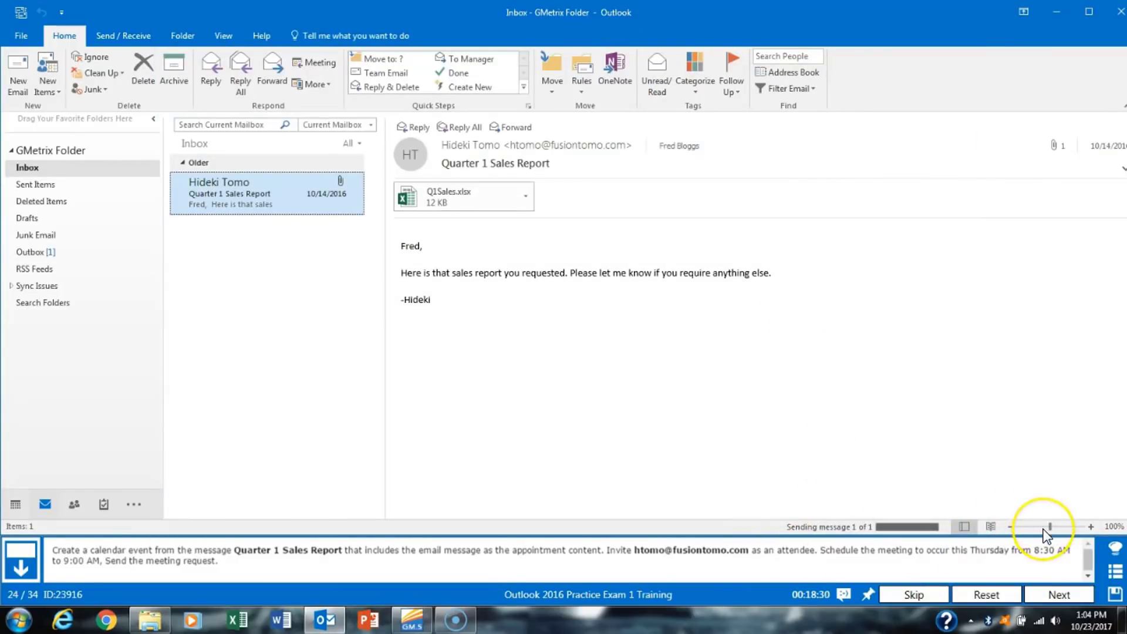
Forward the series of the October 5 Product Development Meeting from the calendar.
{"action": "left_click", "coordinate": [1055, 592]}
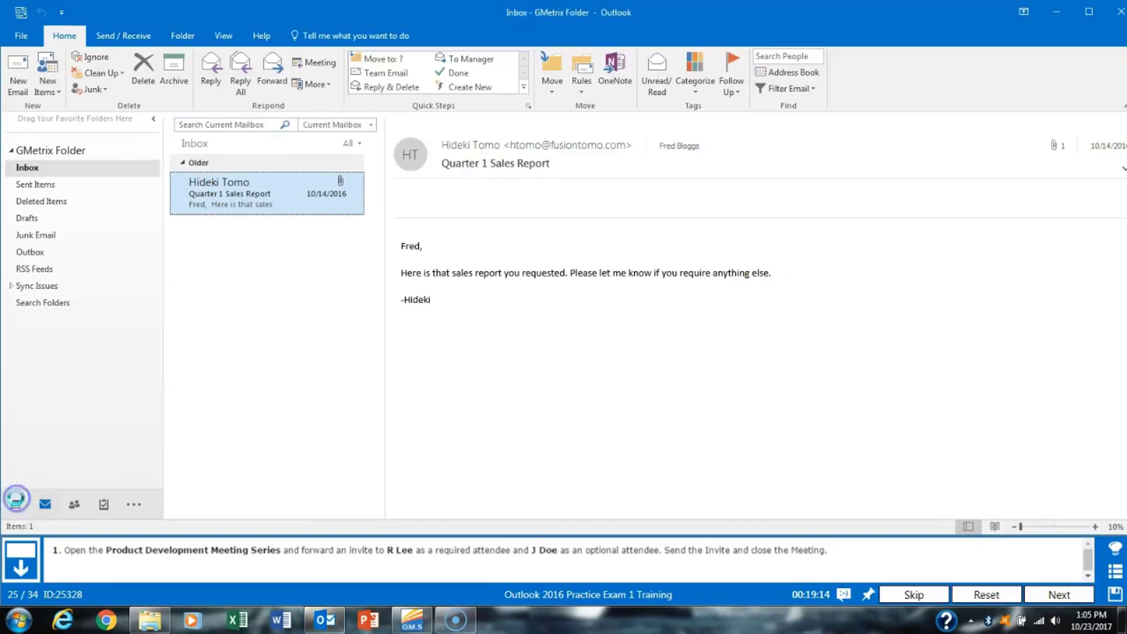
{"action": "left_click", "coordinate": [15, 505]}
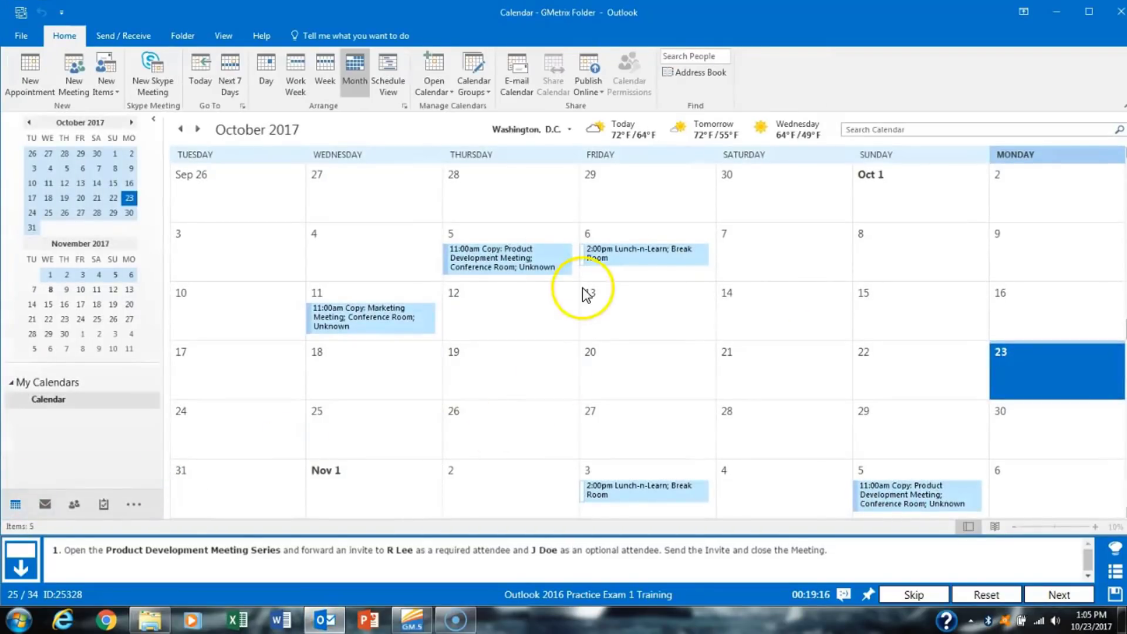
{"action": "left_click", "coordinate": [515, 259]}
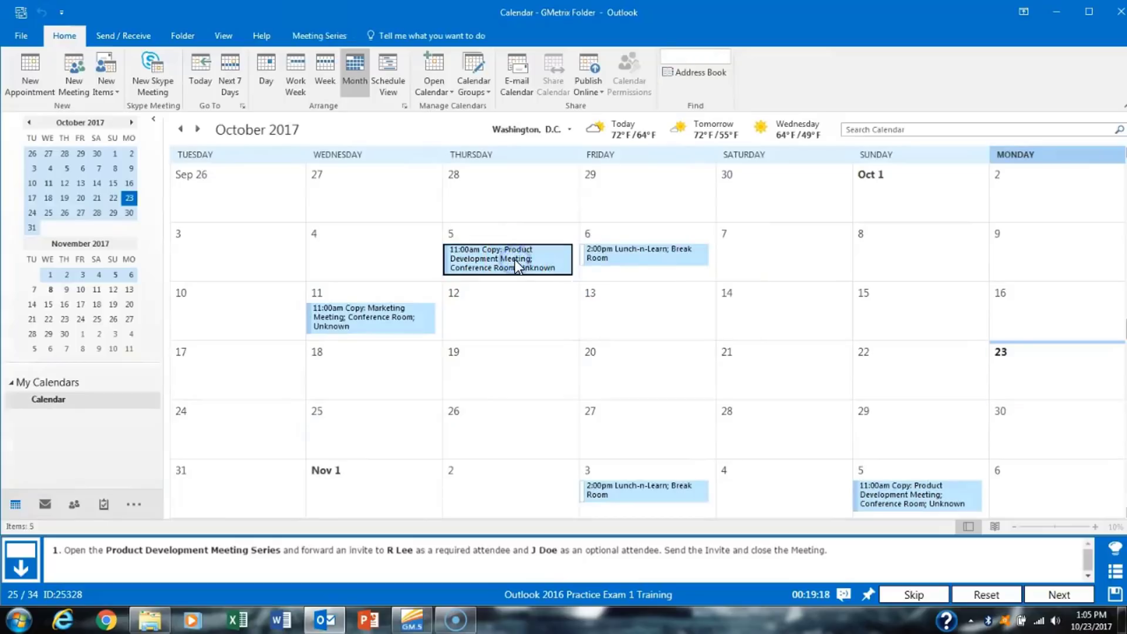
{"action": "left_click", "coordinate": [91, 93]}
{"action": "left_click", "coordinate": [147, 125]}
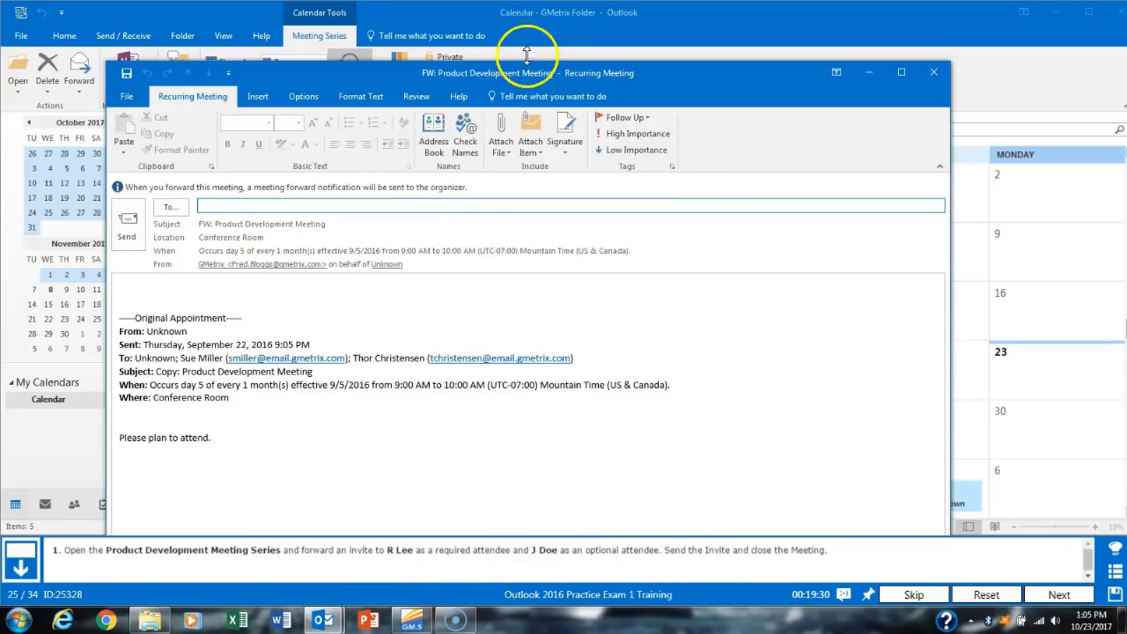
Add one required and one optional attendee from the address book and send the forward.
{"action": "left_click", "coordinate": [181, 165]}
{"action": "left_click", "coordinate": [439, 372]}
{"action": "double_click", "coordinate": [390, 290]}
{"action": "left_click", "coordinate": [439, 385]}
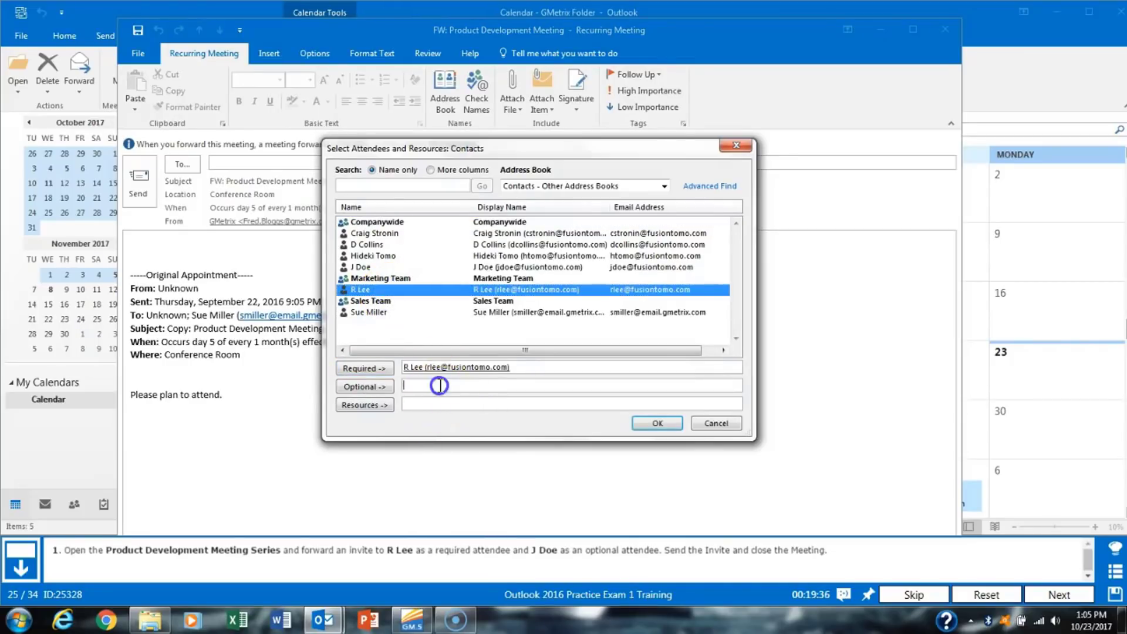
{"action": "double_click", "coordinate": [380, 269]}
{"action": "left_click", "coordinate": [549, 365]}
{"action": "left_click_drag", "start_coordinate": [549, 365], "coordinate": [539, 386]}
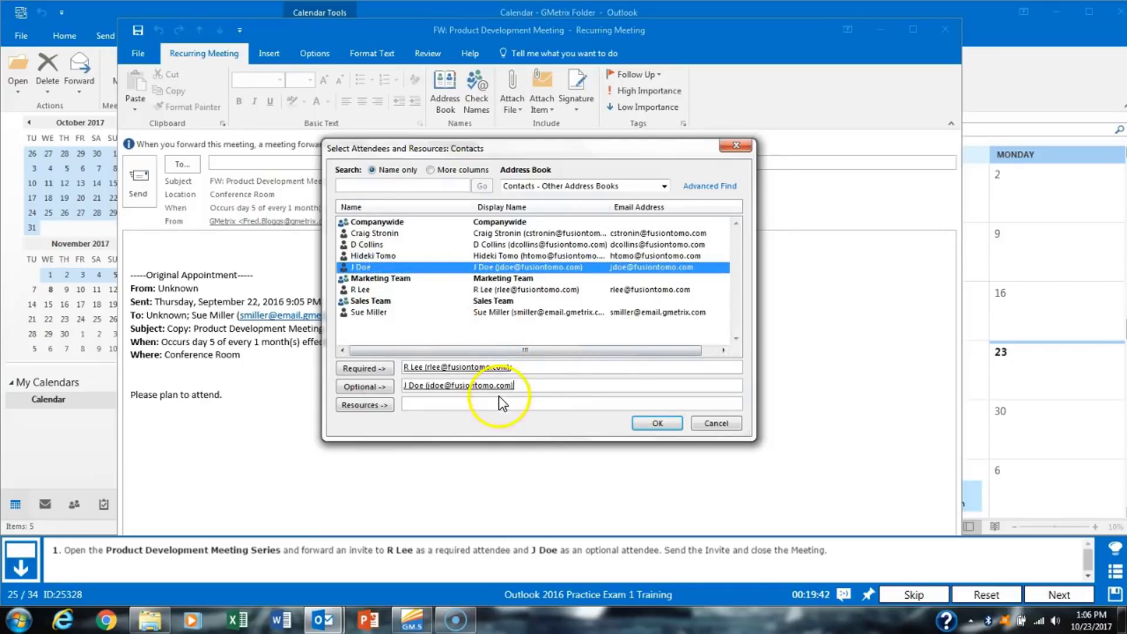
{"action": "left_click", "coordinate": [658, 424]}
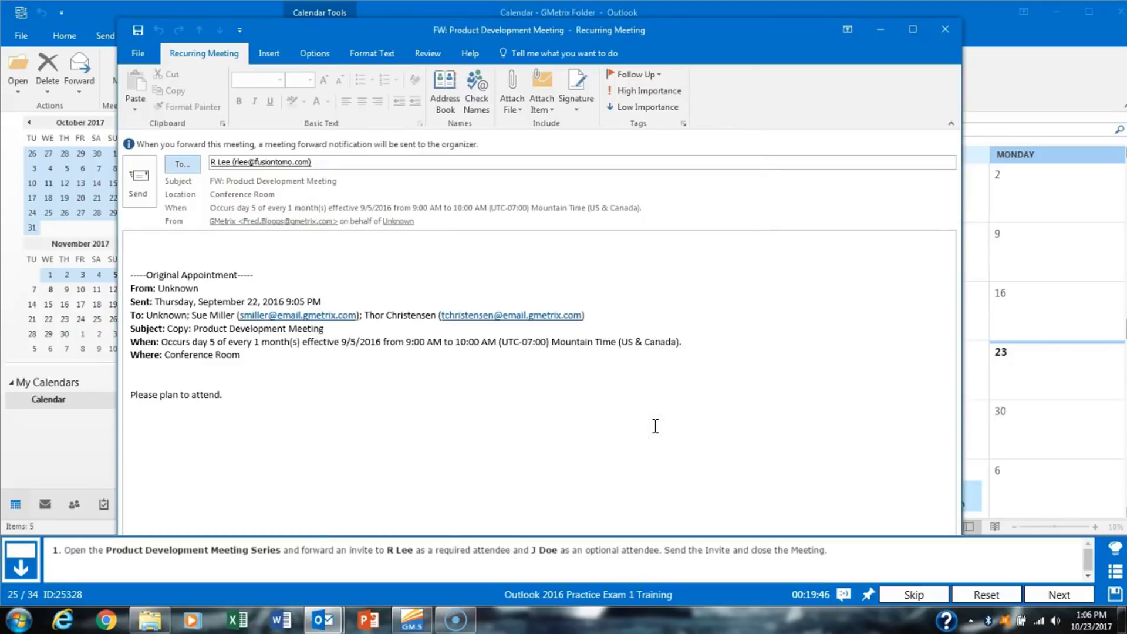
{"action": "left_click", "coordinate": [141, 176]}
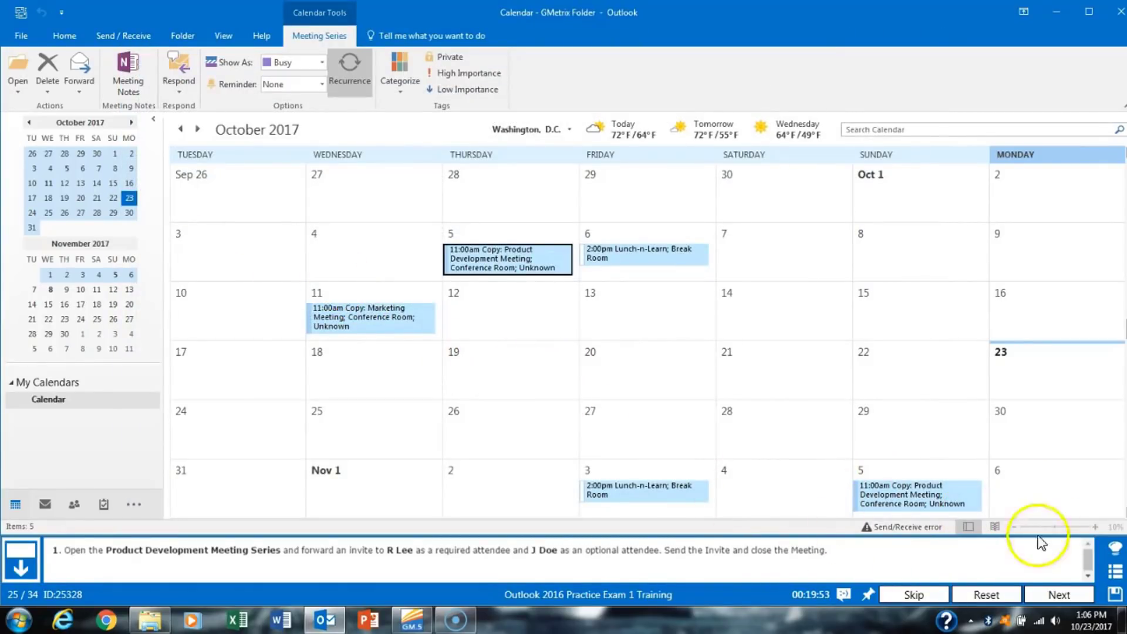
{"action": "left_click", "coordinate": [1066, 595]}
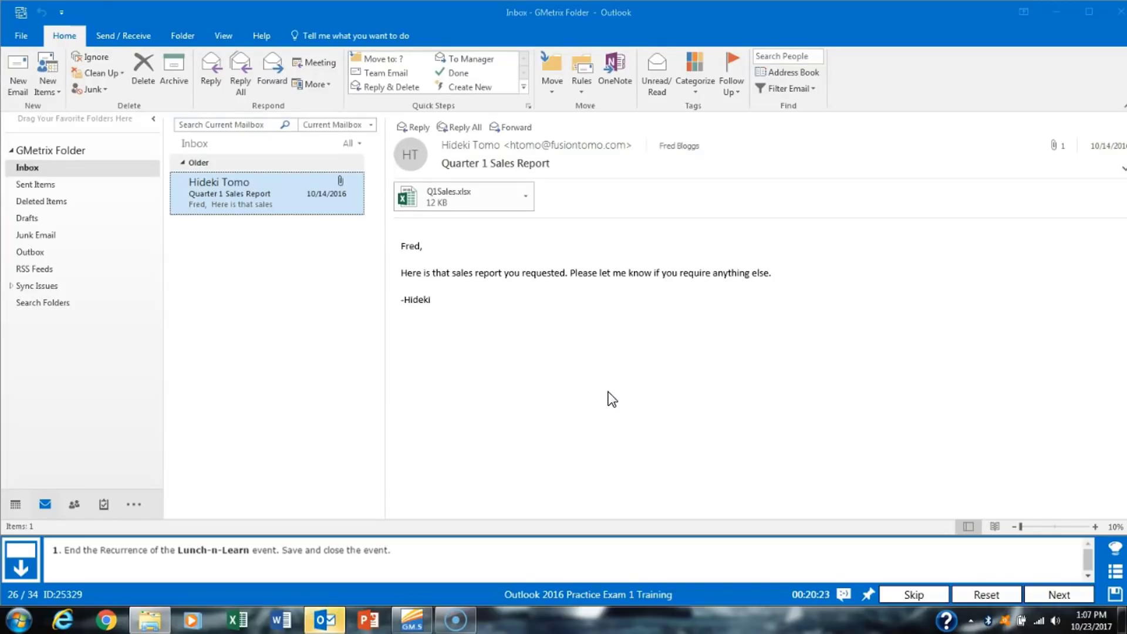
Open the whole October 6 Lunch-n-Learn series, remove its recurrence, and save it.
{"action": "left_click", "coordinate": [16, 506]}
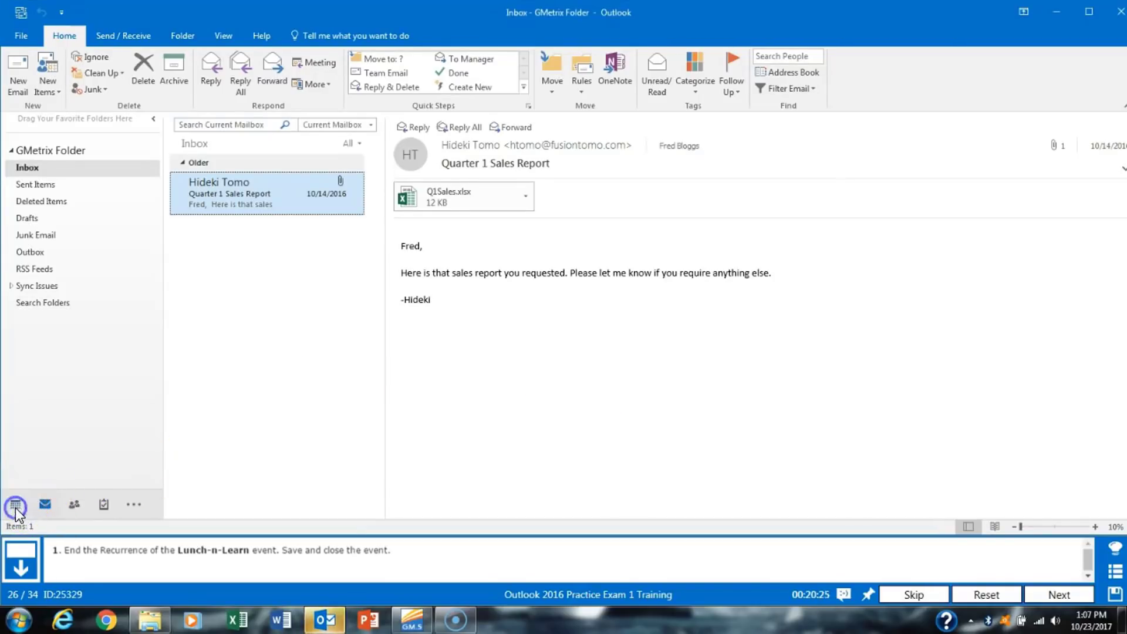
{"action": "double_click", "coordinate": [660, 251]}
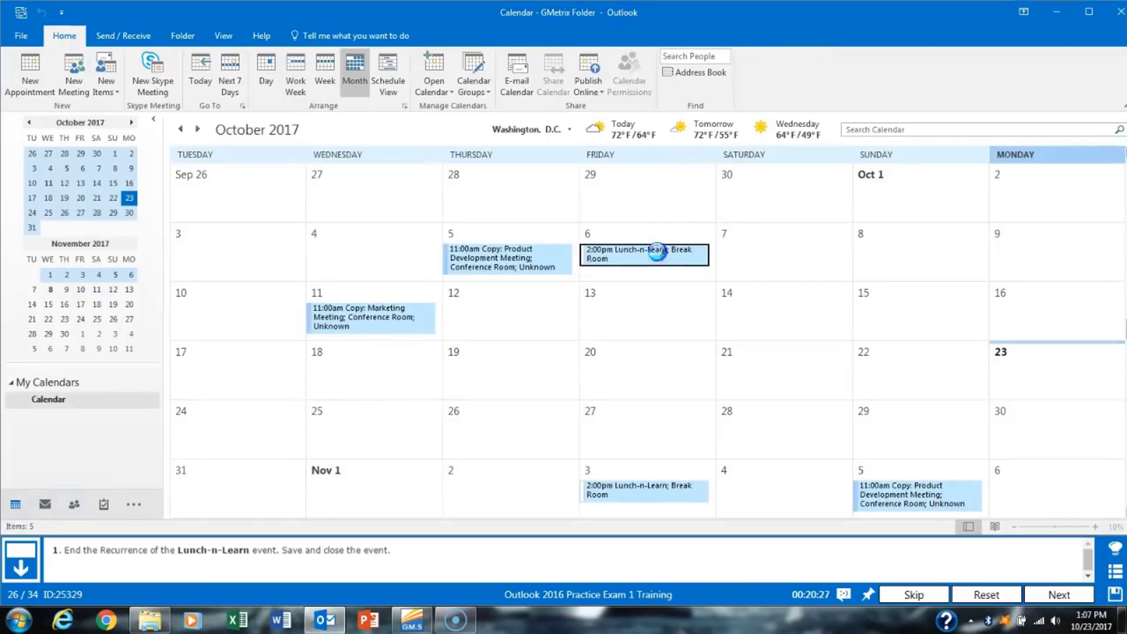
{"action": "left_click", "coordinate": [551, 284]}
{"action": "left_click", "coordinate": [537, 309]}
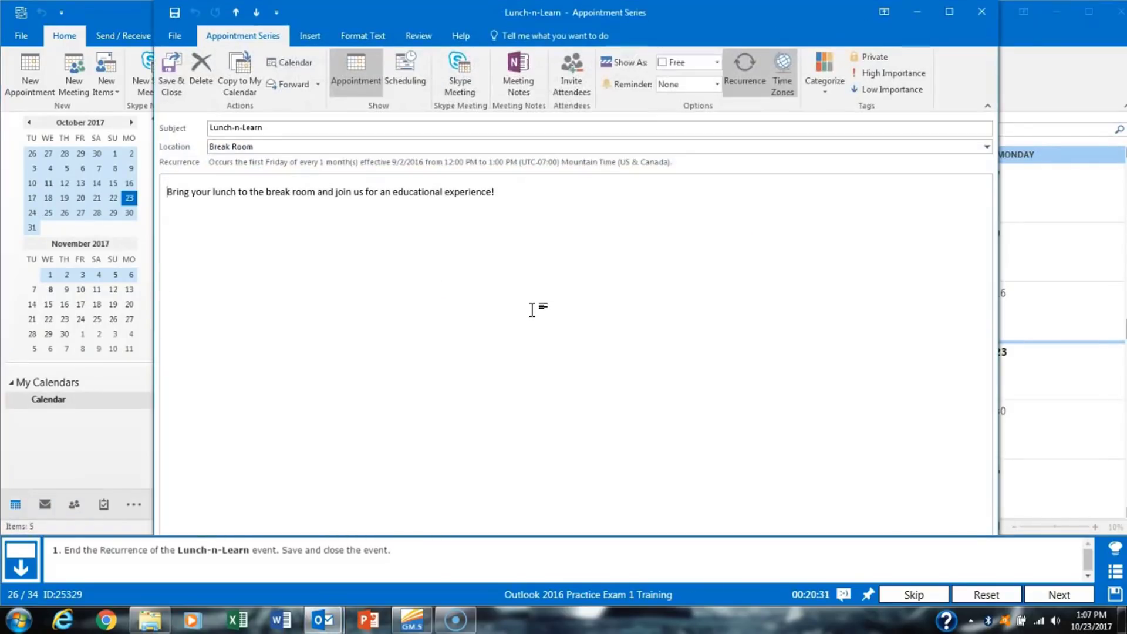
{"action": "left_click", "coordinate": [747, 85]}
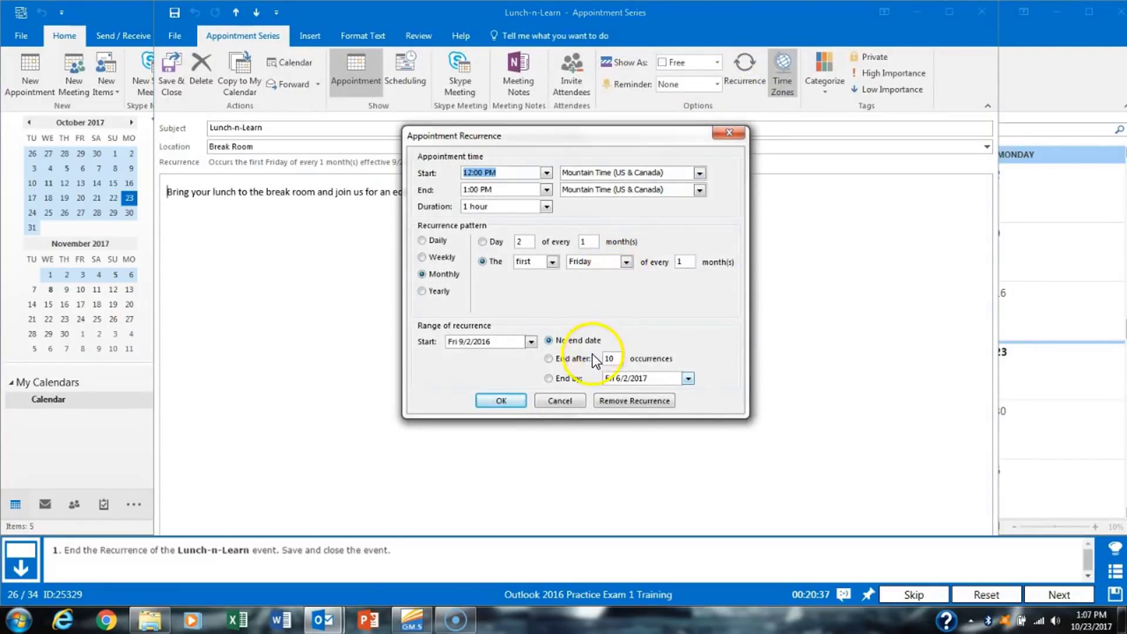
{"action": "left_click", "coordinate": [661, 402]}
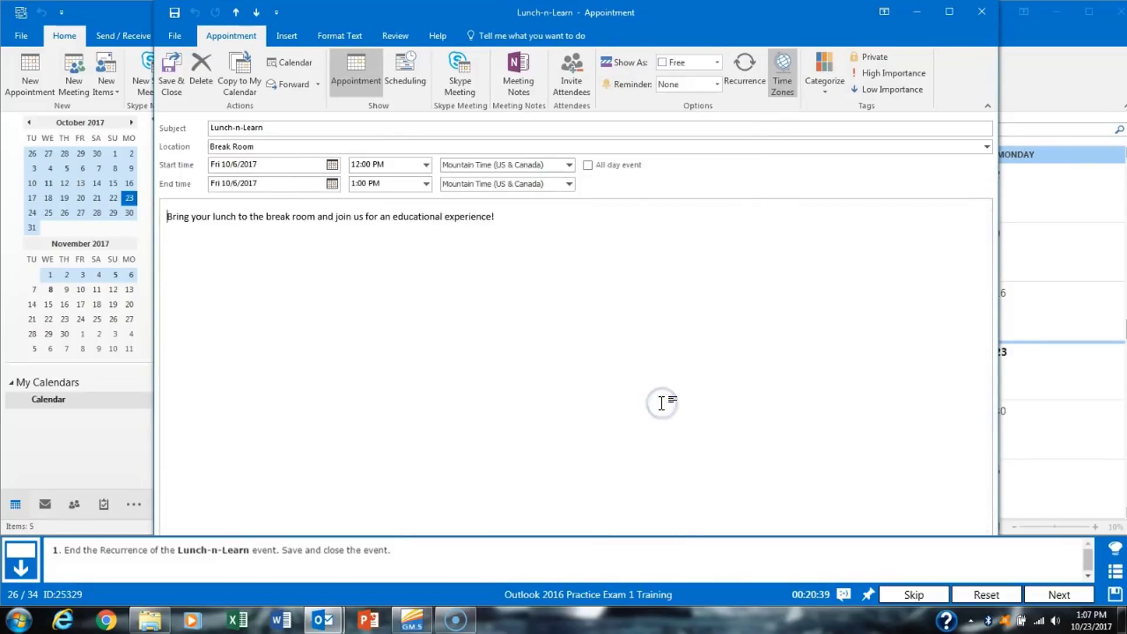
{"action": "left_click", "coordinate": [181, 84]}
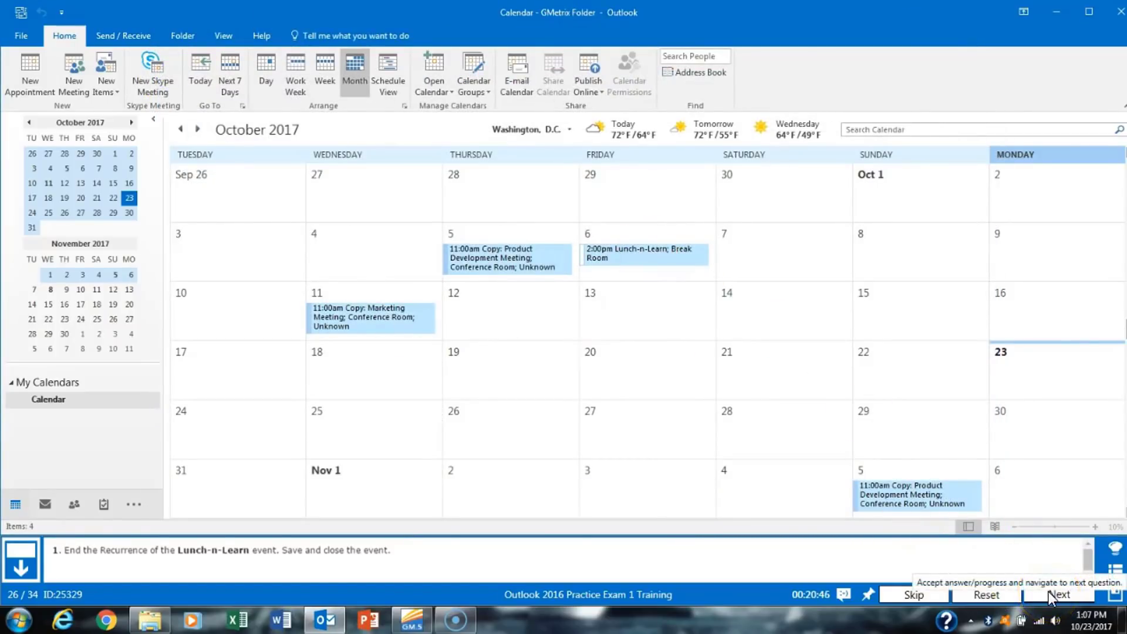
{"action": "left_click", "coordinate": [1054, 595]}
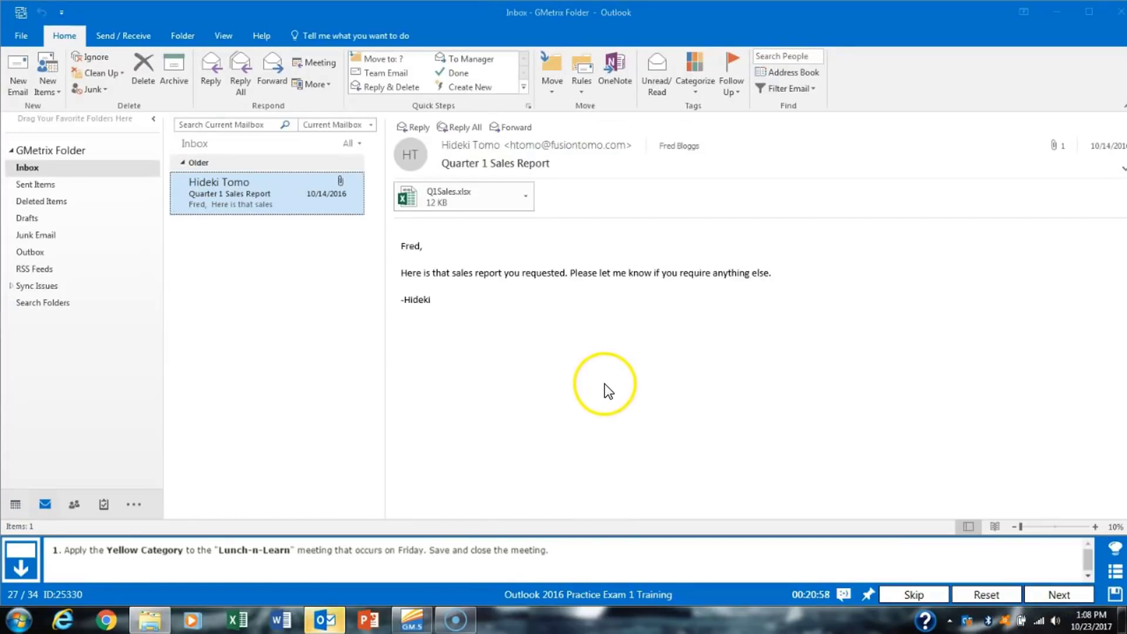
Tag Friday's Lunch-n-Learn meeting with Yellow Category, keeping the category name, and save it.
{"action": "left_click", "coordinate": [15, 505]}
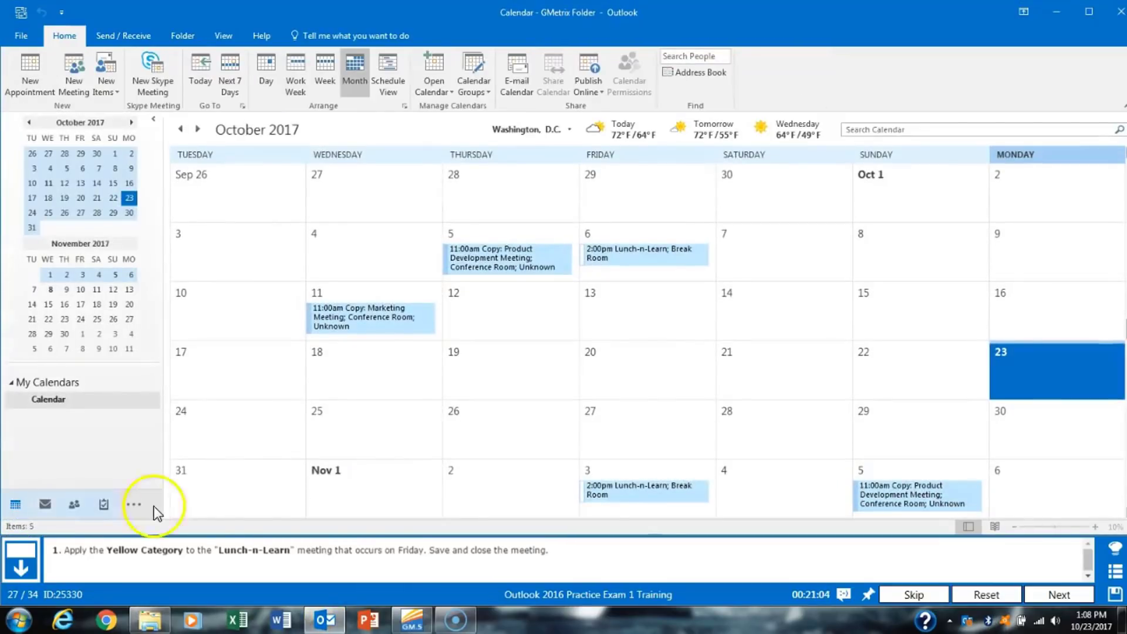
{"action": "double_click", "coordinate": [633, 252]}
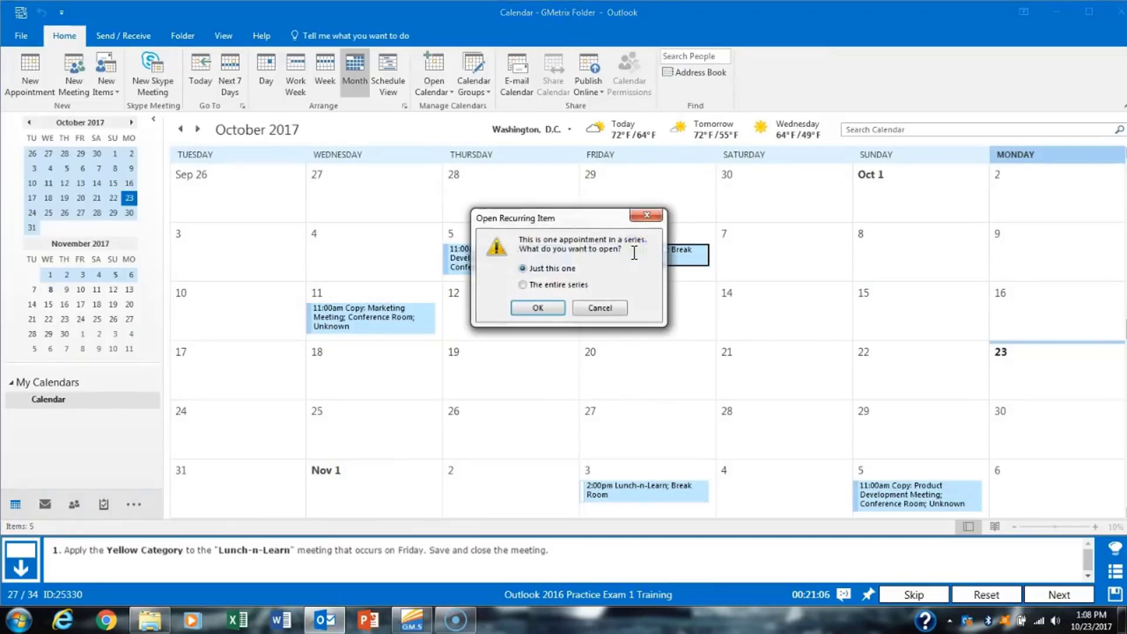
{"action": "left_click", "coordinate": [535, 306]}
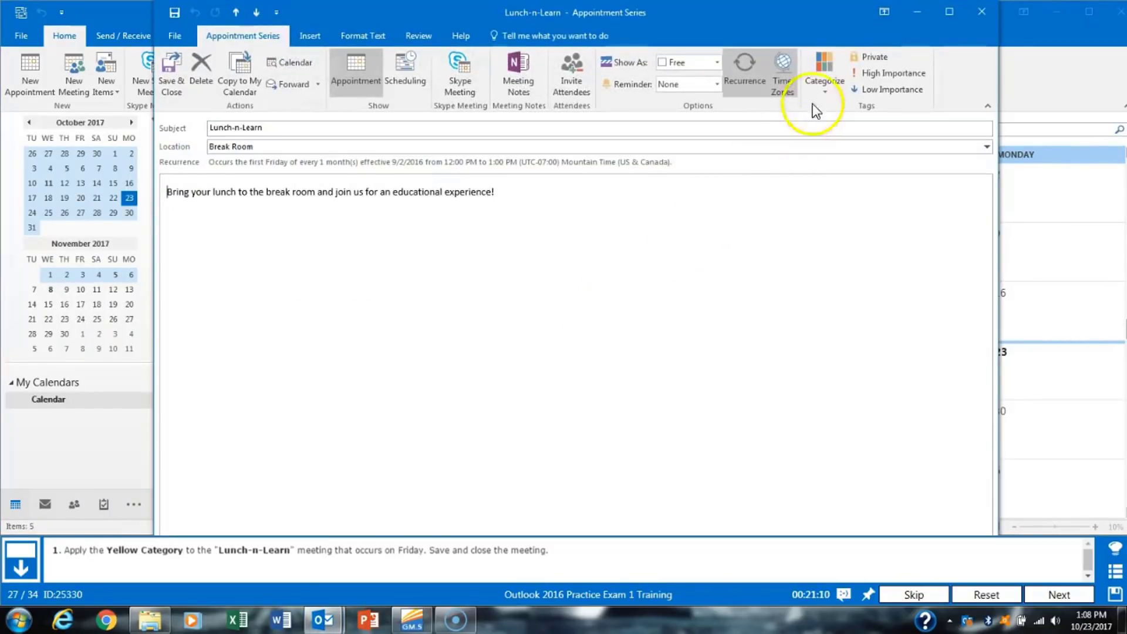
{"action": "left_click", "coordinate": [825, 88]}
{"action": "left_click", "coordinate": [860, 210]}
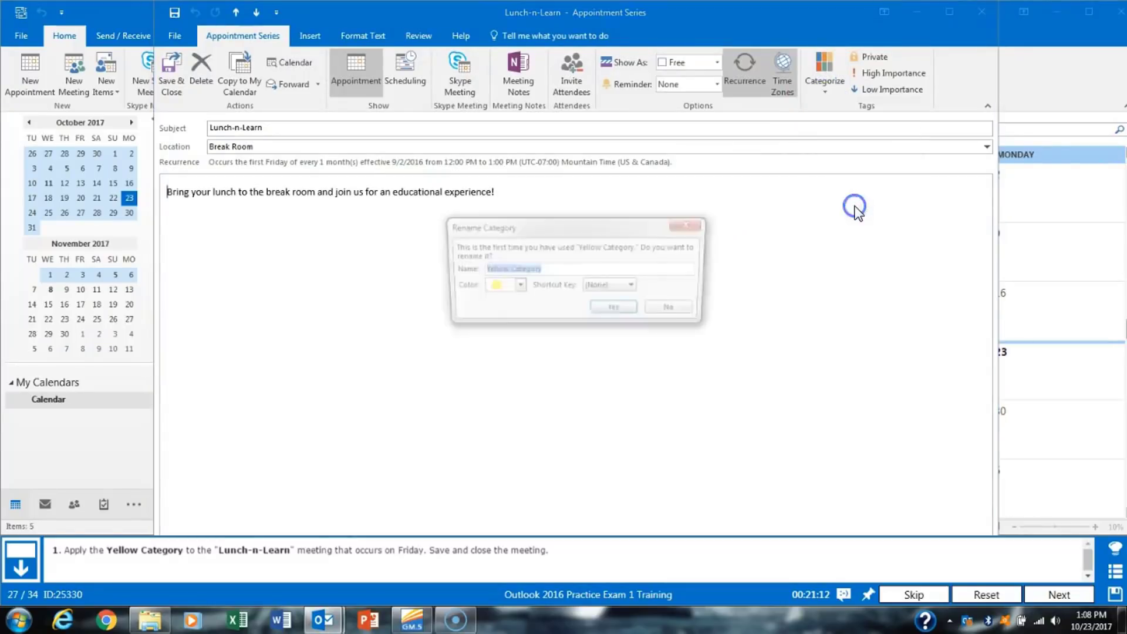
{"action": "left_click", "coordinate": [612, 309]}
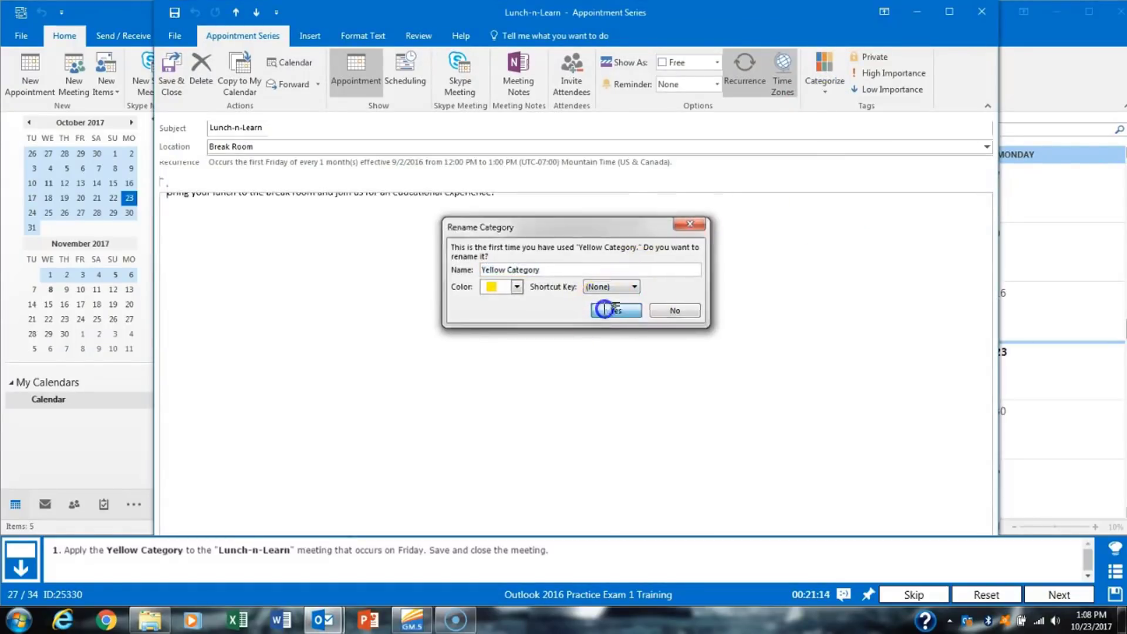
{"action": "left_click", "coordinate": [165, 82]}
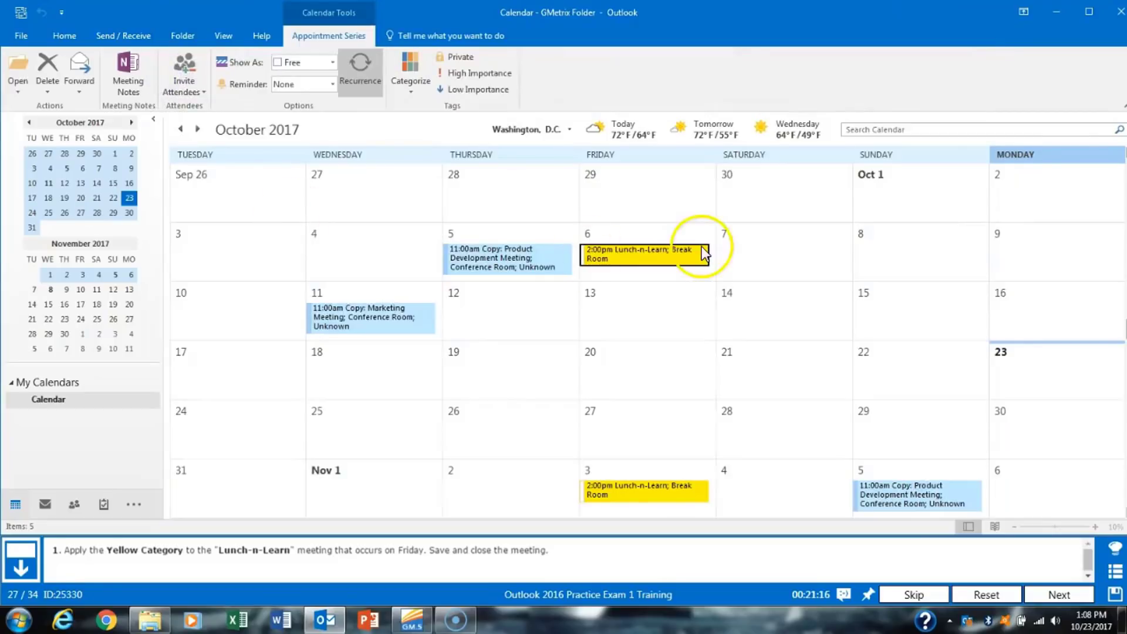
{"action": "left_click", "coordinate": [1057, 595]}
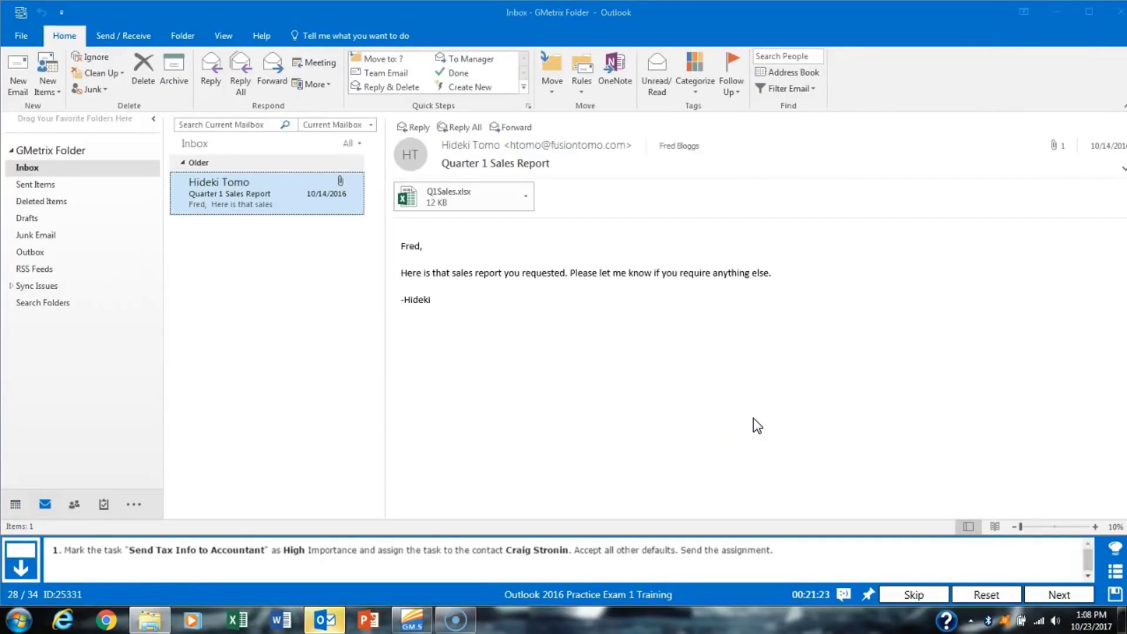
Open the Send Tax Info to Accountant task and mark it High Importance.
{"action": "left_click", "coordinate": [699, 422]}
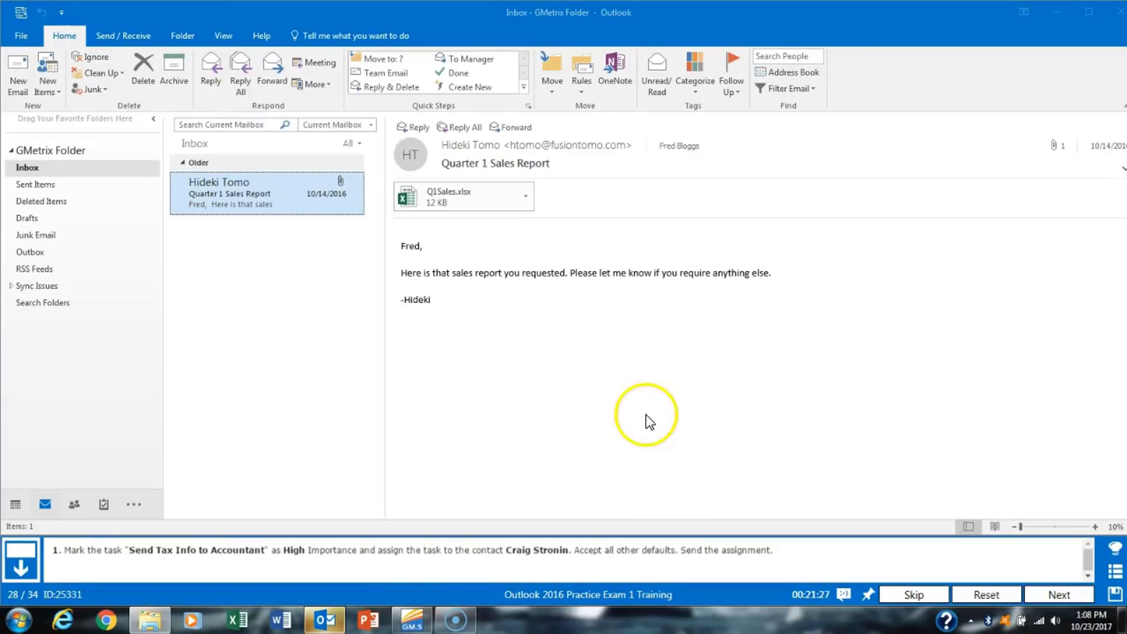
{"action": "left_click", "coordinate": [103, 505]}
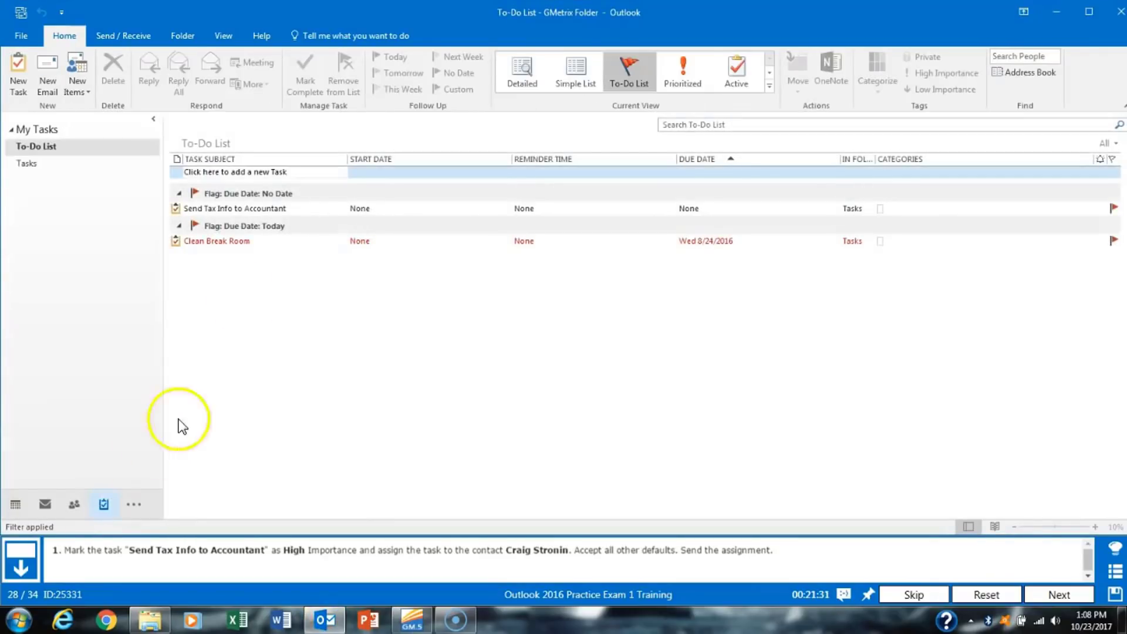
{"action": "double_click", "coordinate": [271, 209]}
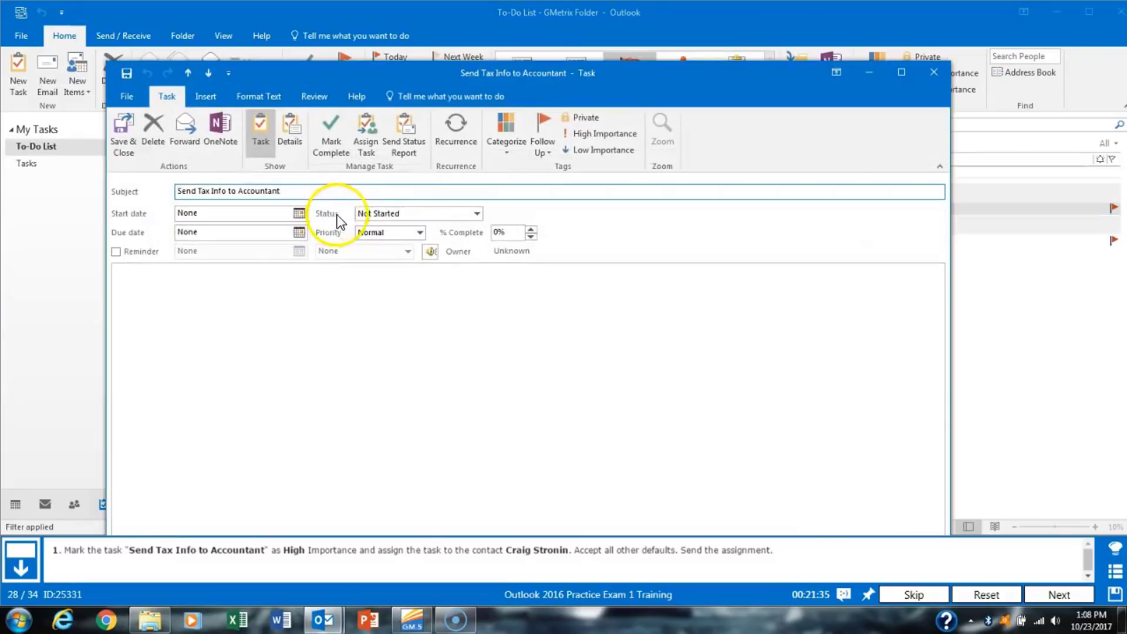
{"action": "left_click_drag", "start_coordinate": [491, 71], "coordinate": [502, 55]}
{"action": "left_click", "coordinate": [614, 117]}
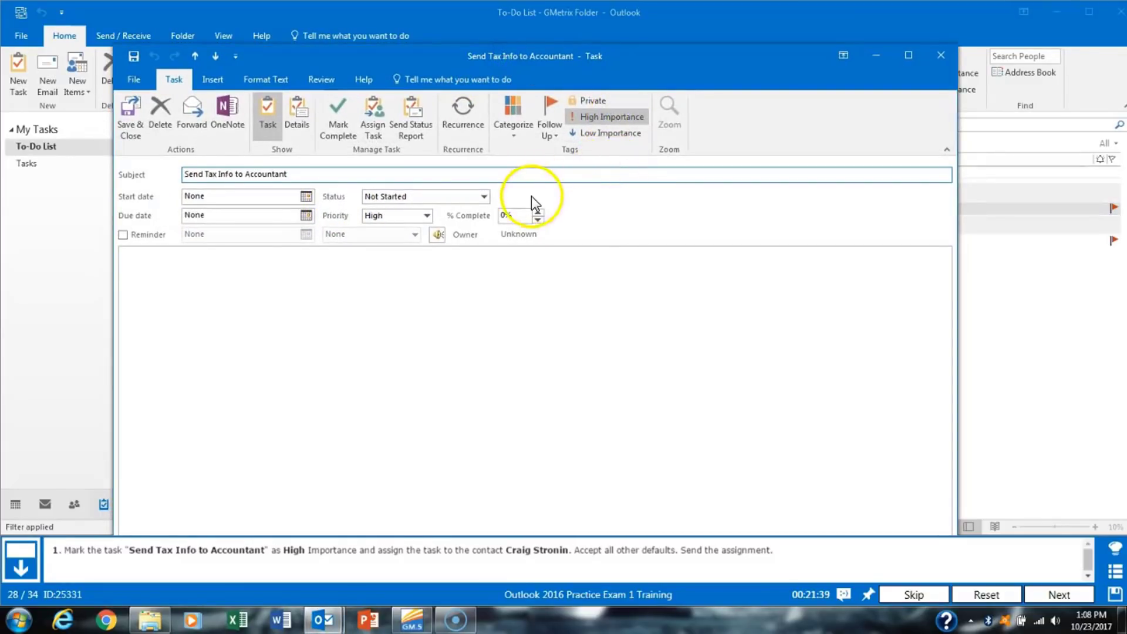
Assign the task to the requested contact and send the assignment.
{"action": "left_click", "coordinate": [376, 136]}
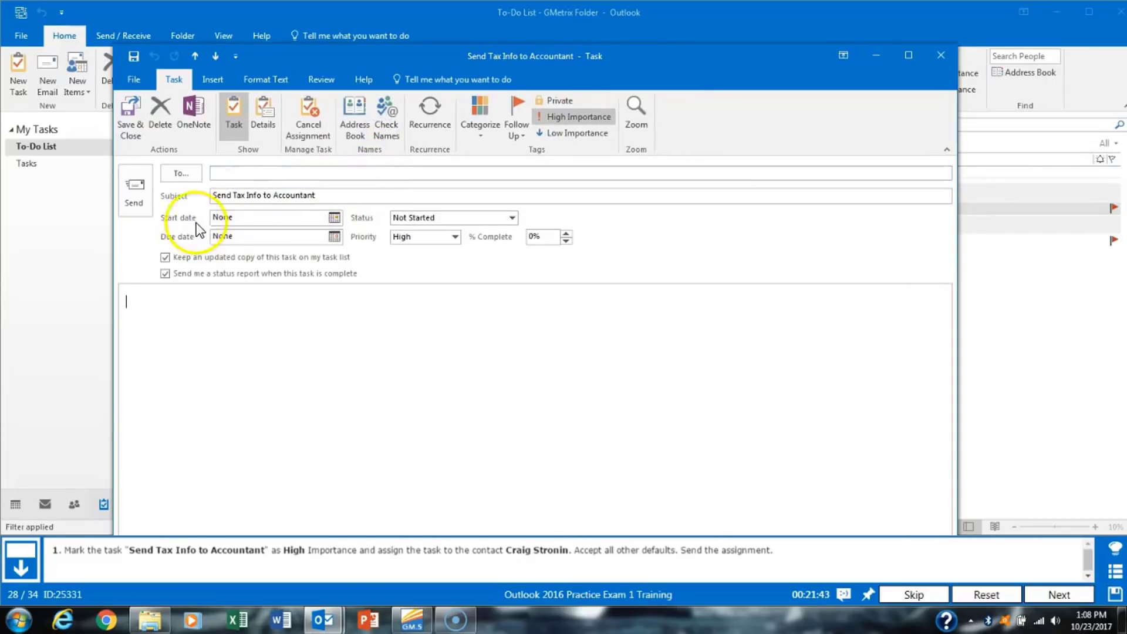
{"action": "left_click", "coordinate": [179, 172]}
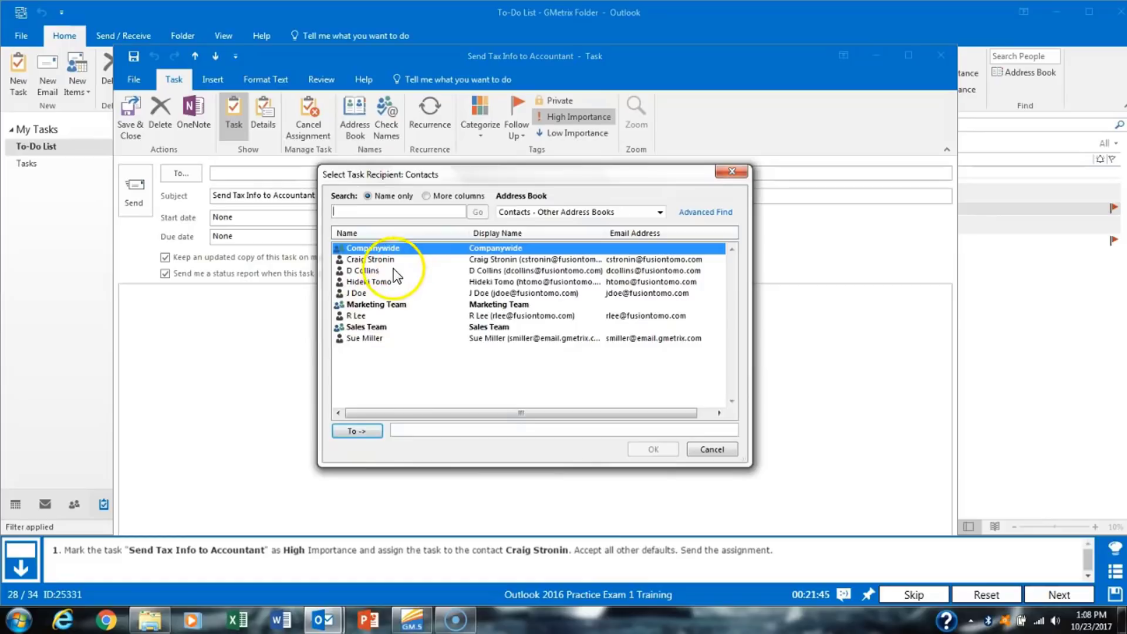
{"action": "double_click", "coordinate": [370, 259]}
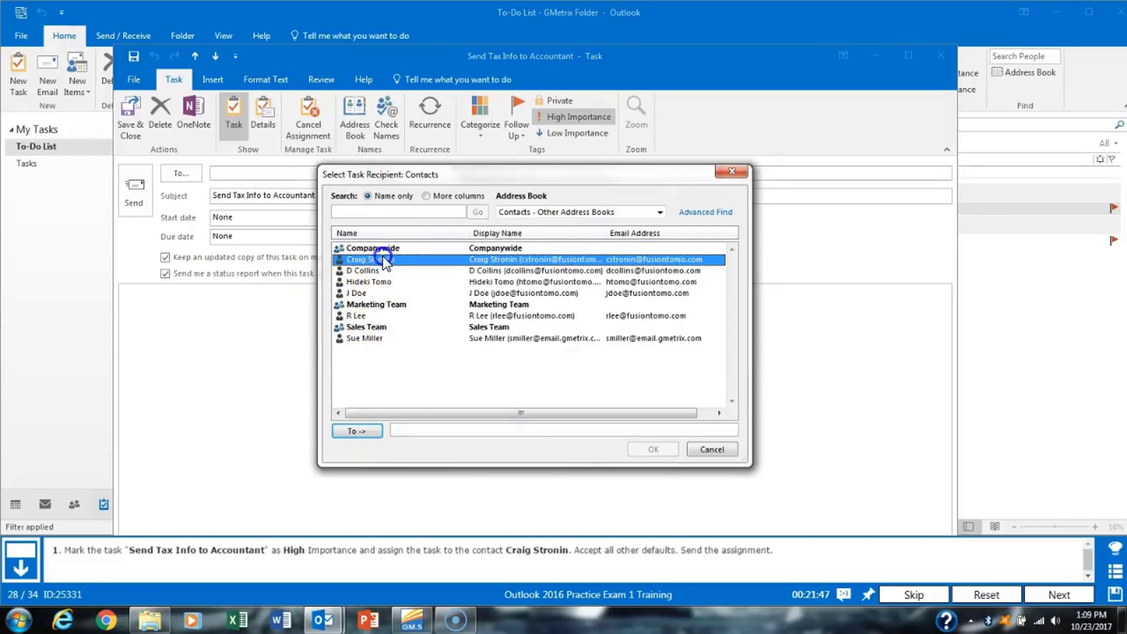
{"action": "left_click", "coordinate": [653, 448]}
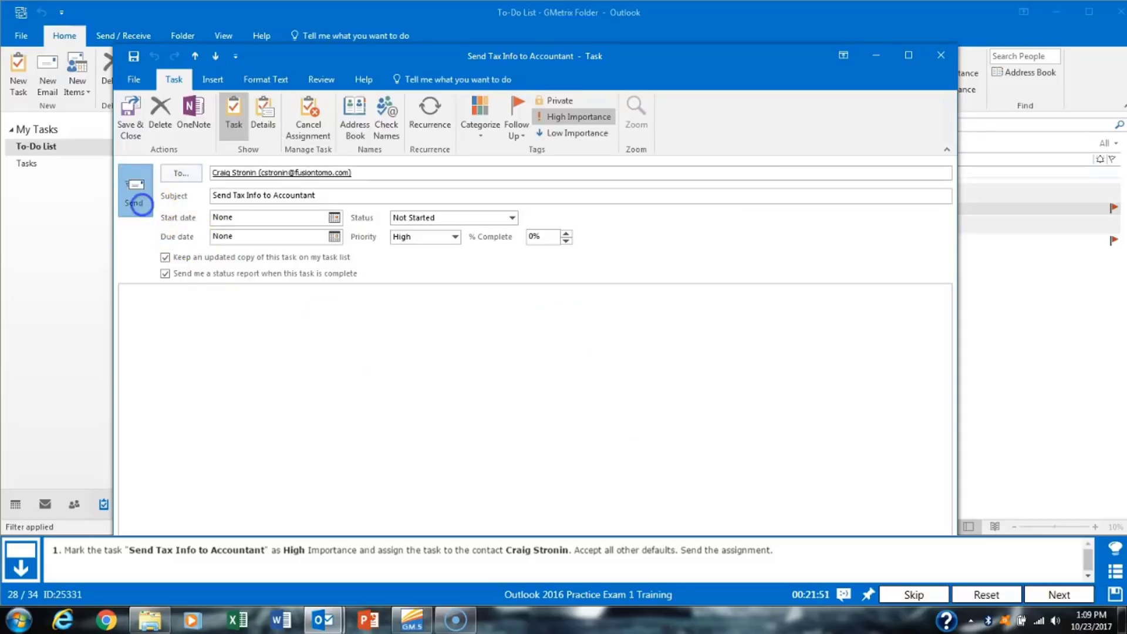
{"action": "left_click", "coordinate": [141, 204]}
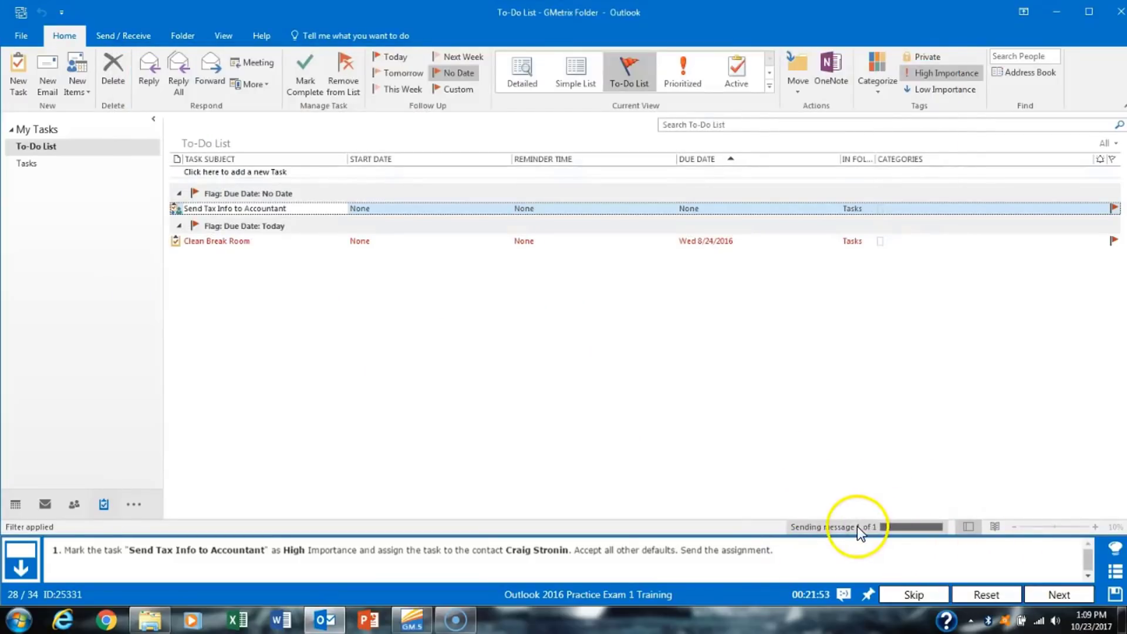
{"action": "left_click", "coordinate": [1048, 593]}
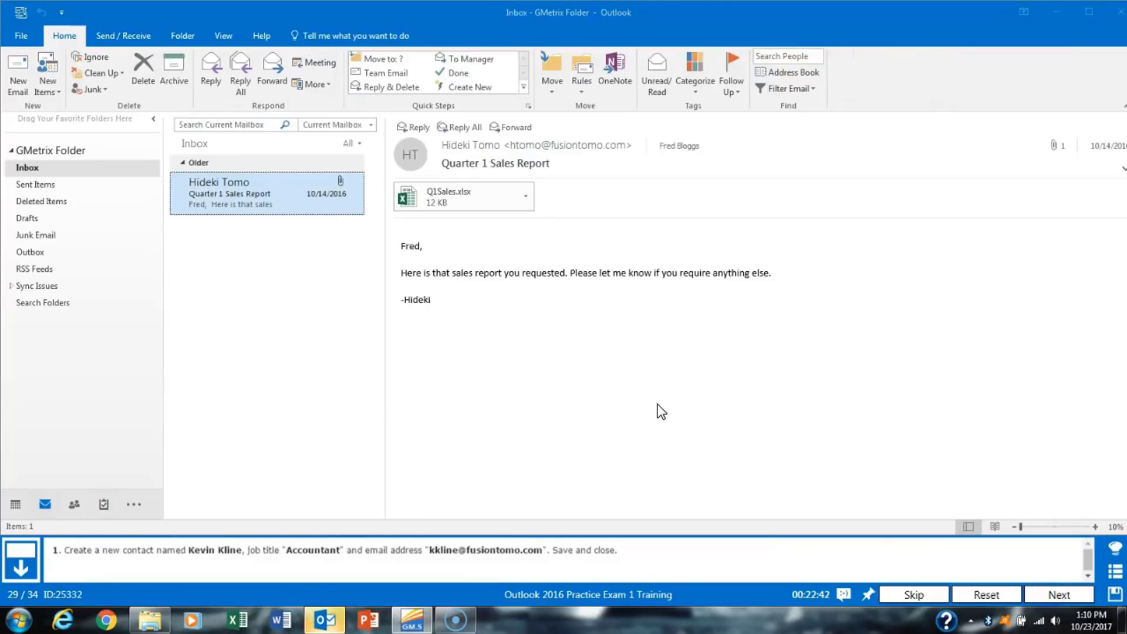
Create a new contact with full name, job title Accountant and an email address, then save it.
{"action": "left_click", "coordinate": [74, 504]}
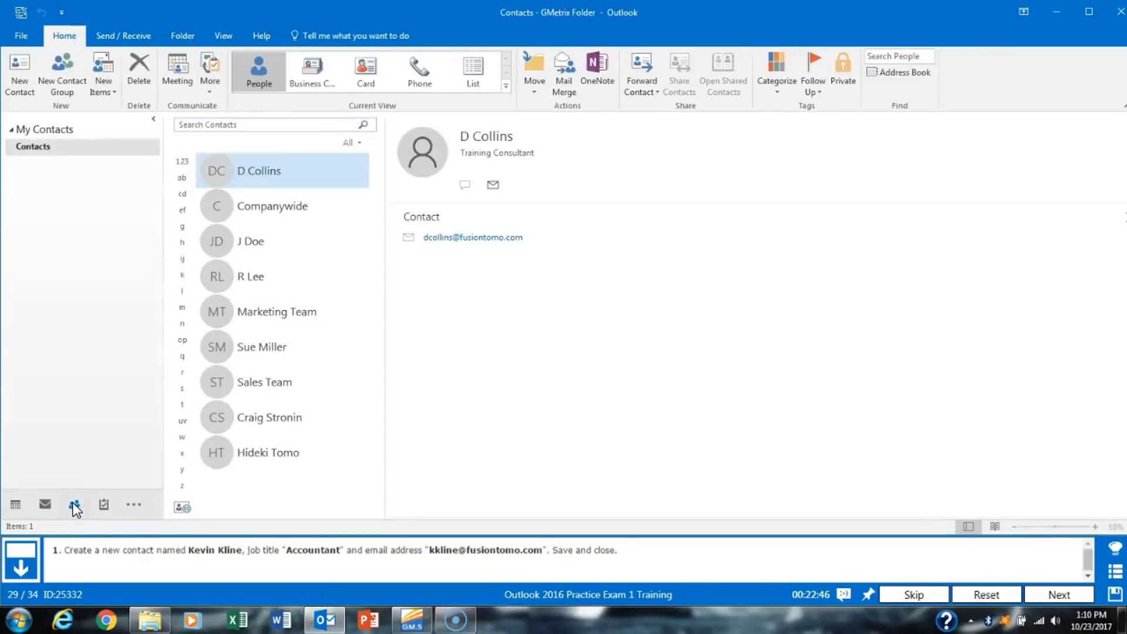
{"action": "left_click", "coordinate": [24, 88]}
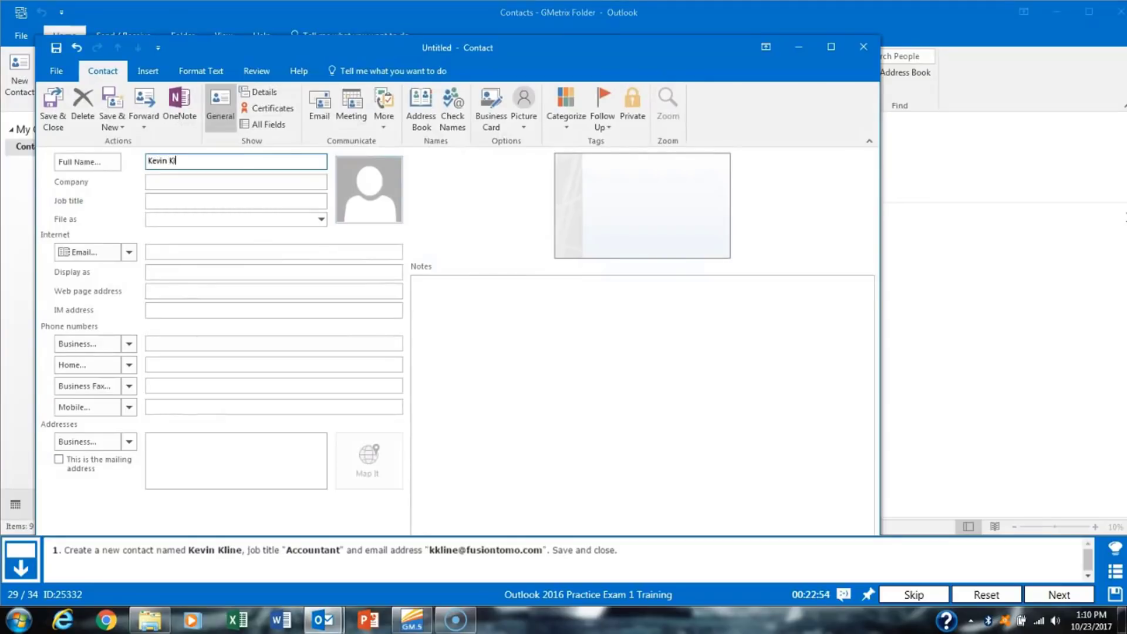
{"action": "key", "text": "Tab"}
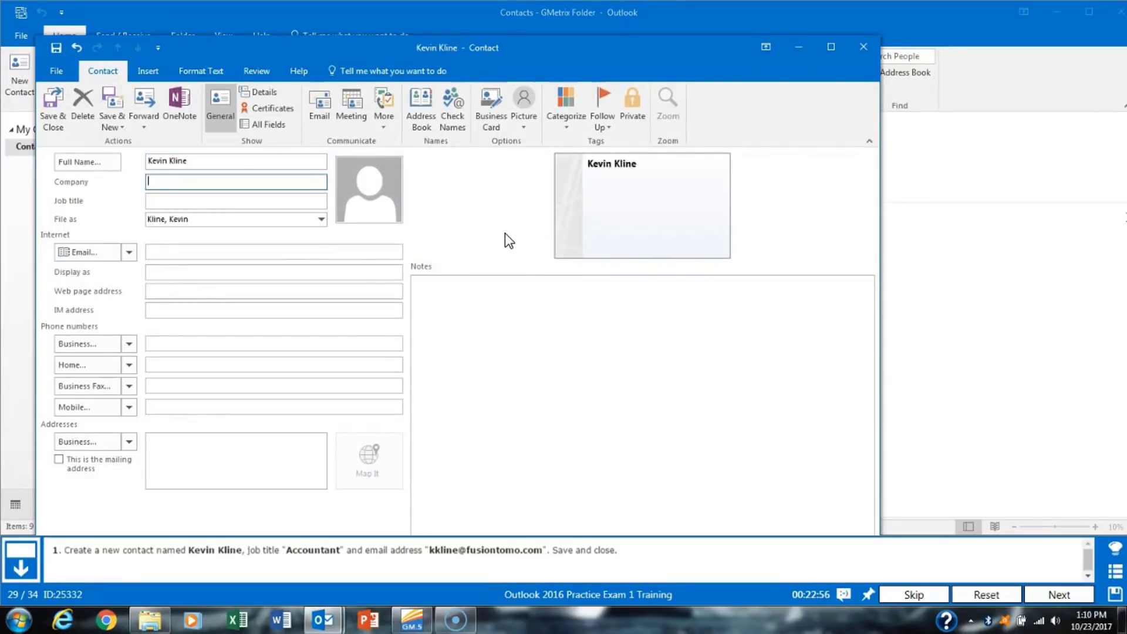
{"action": "key", "text": "Tab"}
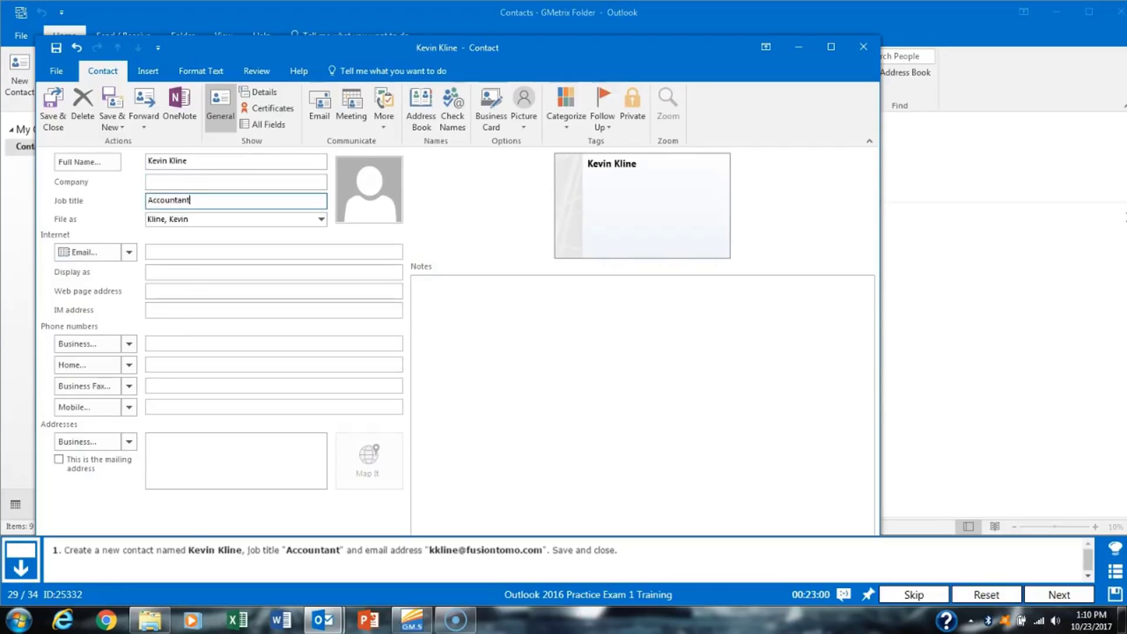
{"action": "key", "text": "Tab"}
{"action": "key", "text": "Tab"}
{"action": "key", "text": "Tab"}
{"action": "key", "text": "Tab"}
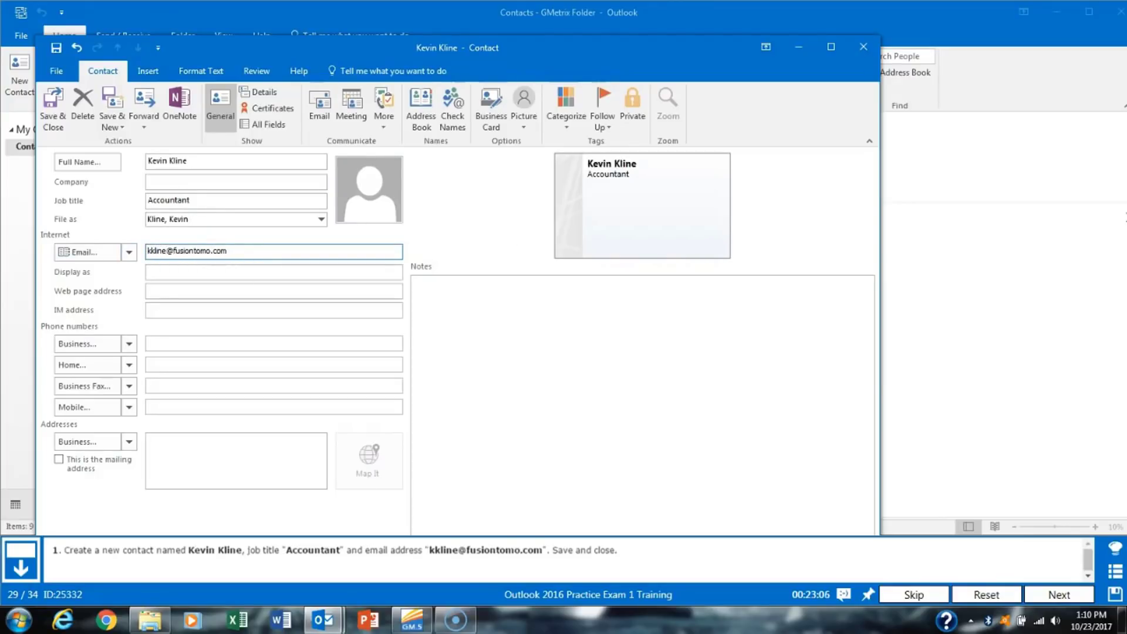
{"action": "left_click", "coordinate": [50, 109]}
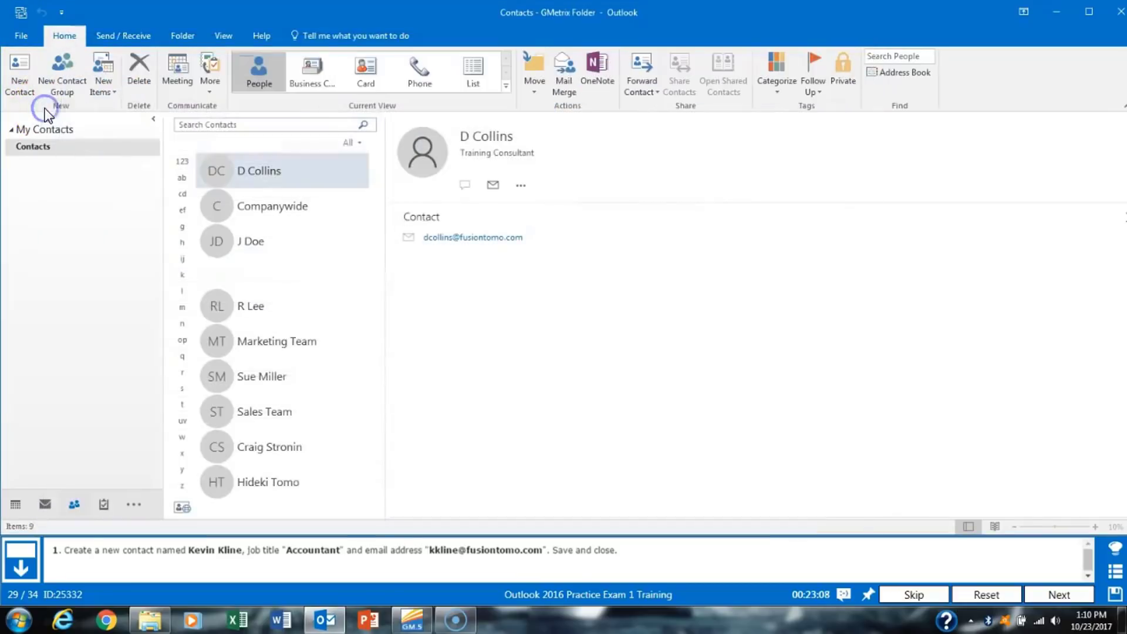
{"action": "left_click", "coordinate": [1072, 592]}
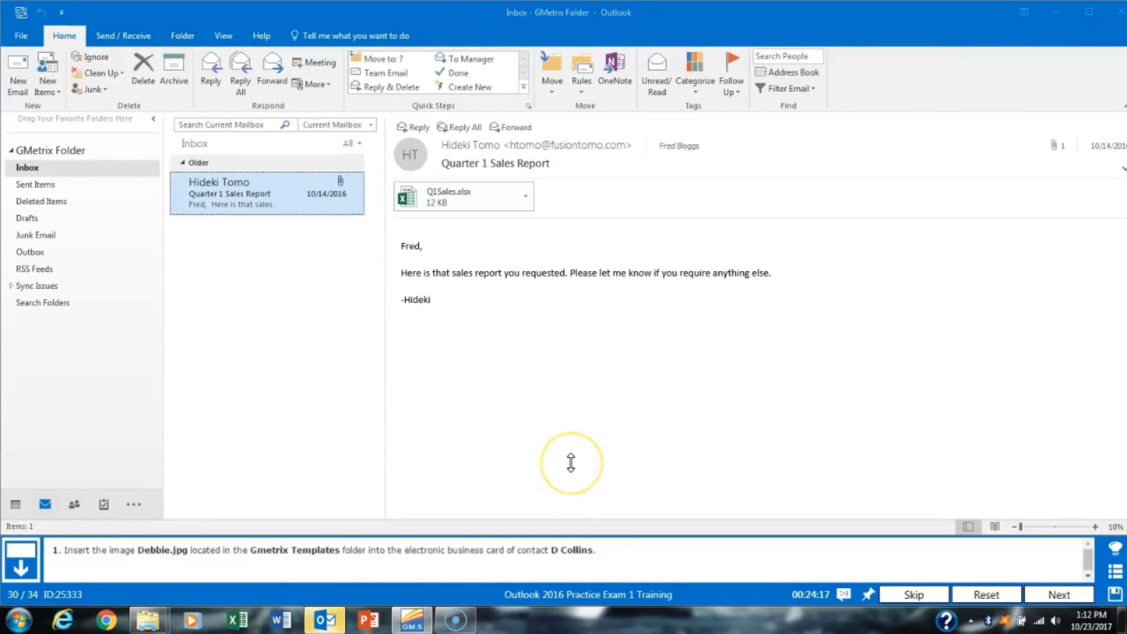
Show contacts as business cards and open the Training Consultant contact.
{"action": "left_click", "coordinate": [574, 446]}
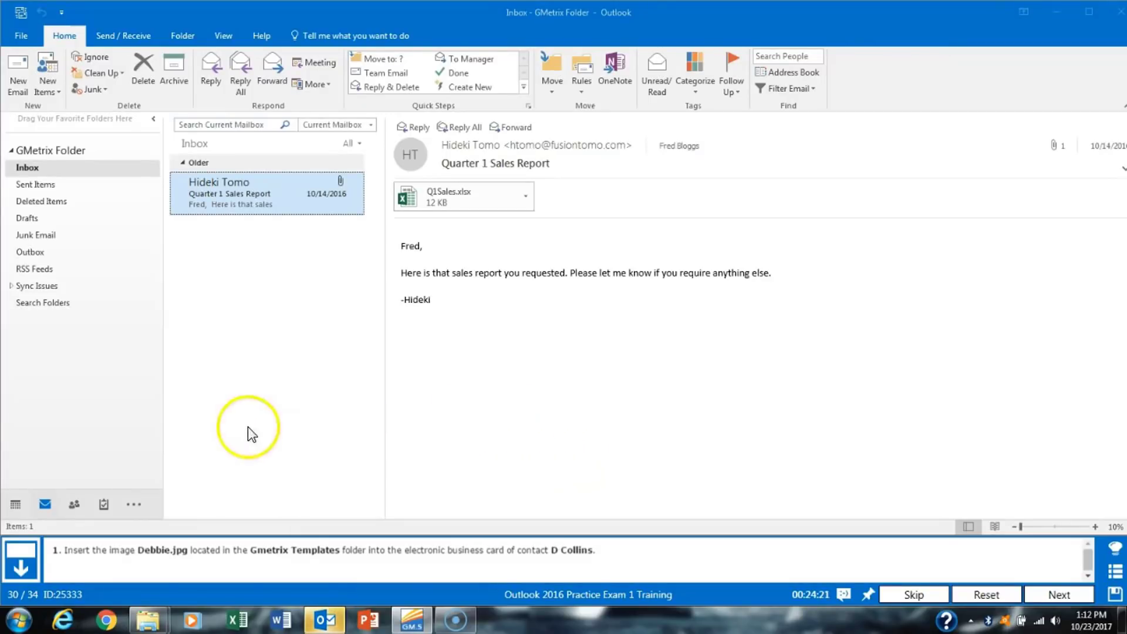
{"action": "left_click", "coordinate": [73, 505]}
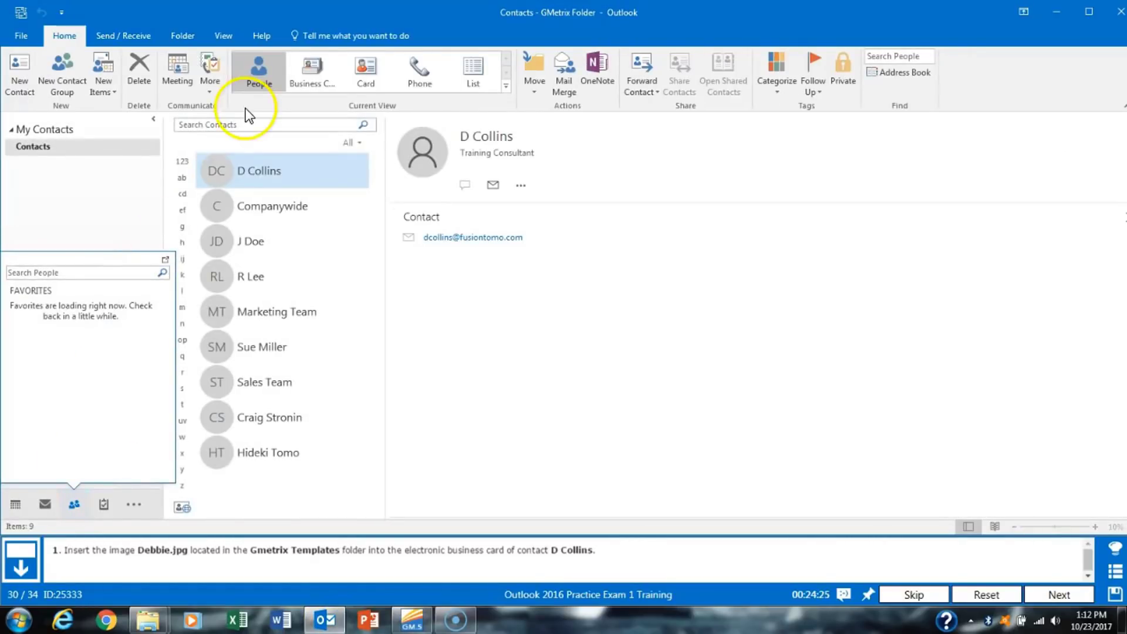
{"action": "left_click", "coordinate": [316, 79]}
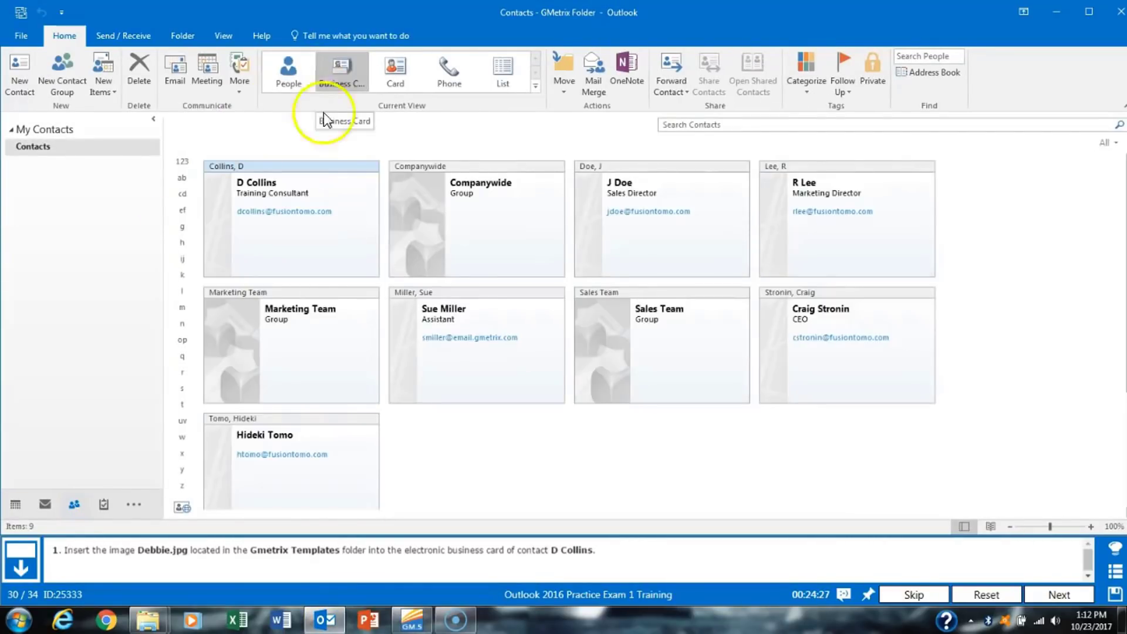
{"action": "double_click", "coordinate": [294, 189]}
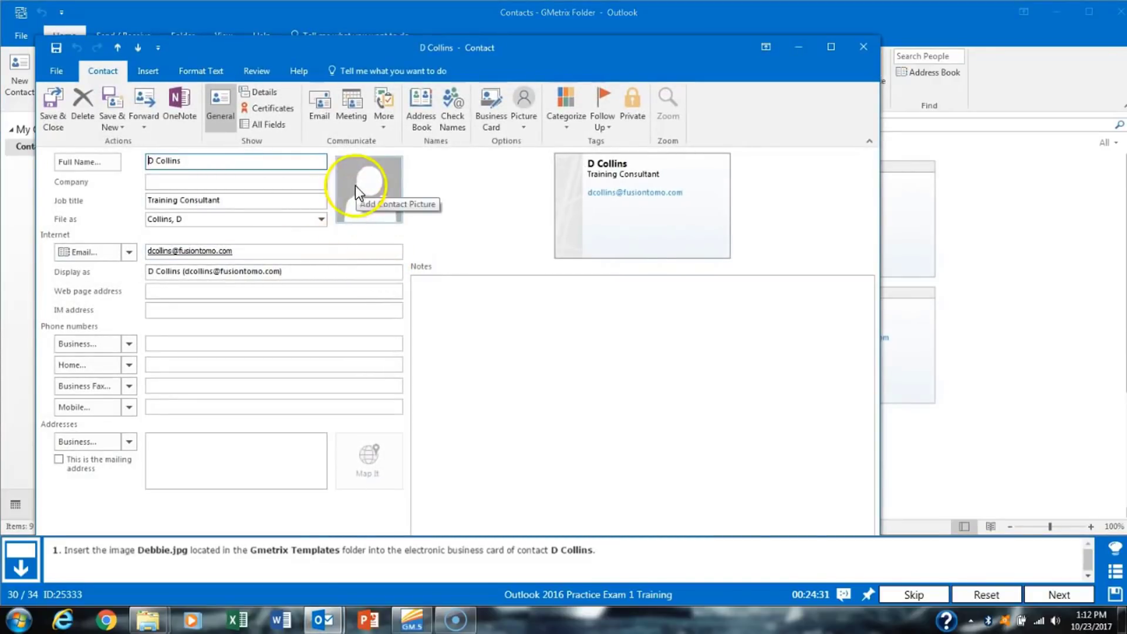
Insert Debbie.jpg from Documents > GMetrixTemplates as the contact photo and save.
{"action": "left_click", "coordinate": [382, 192]}
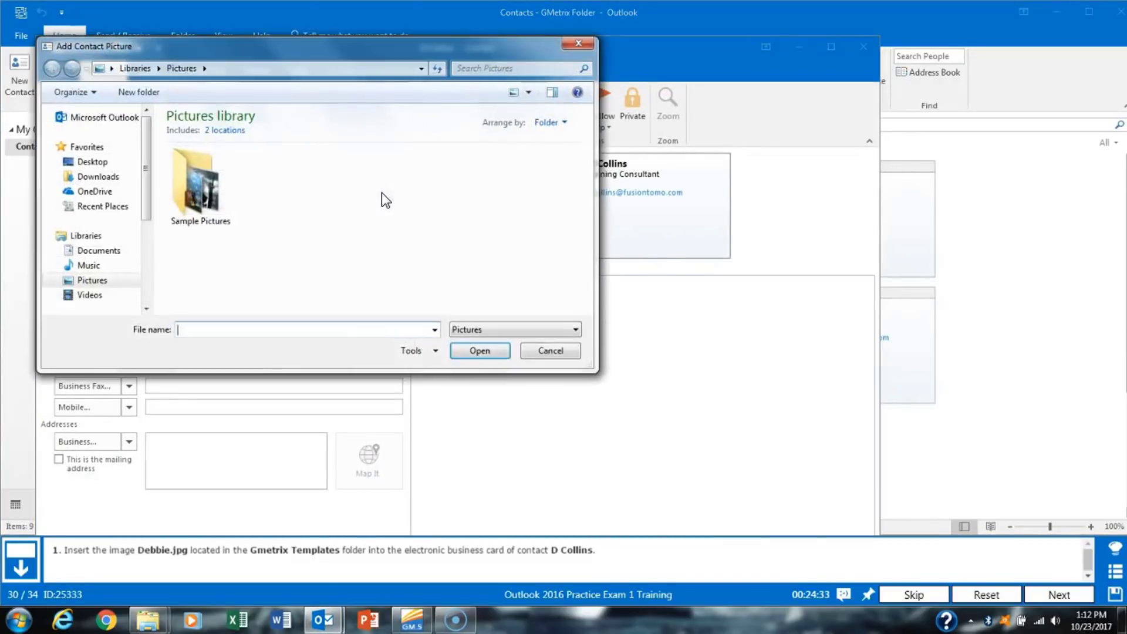
{"action": "left_click", "coordinate": [107, 250]}
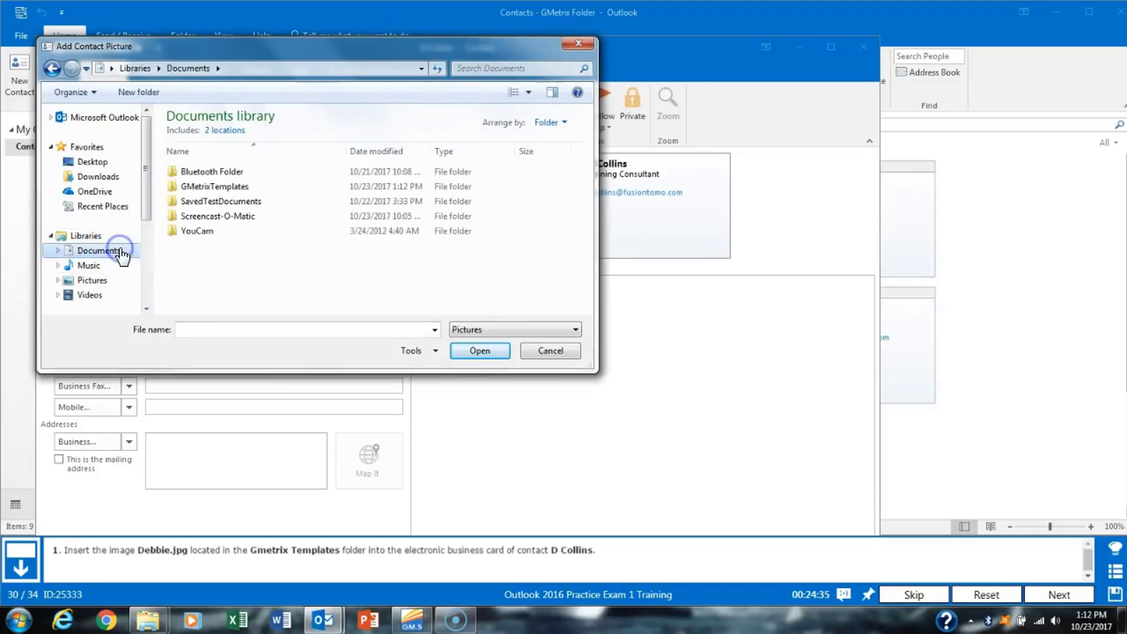
{"action": "left_click", "coordinate": [261, 188]}
{"action": "double_click", "coordinate": [261, 187]}
{"action": "double_click", "coordinate": [220, 175]}
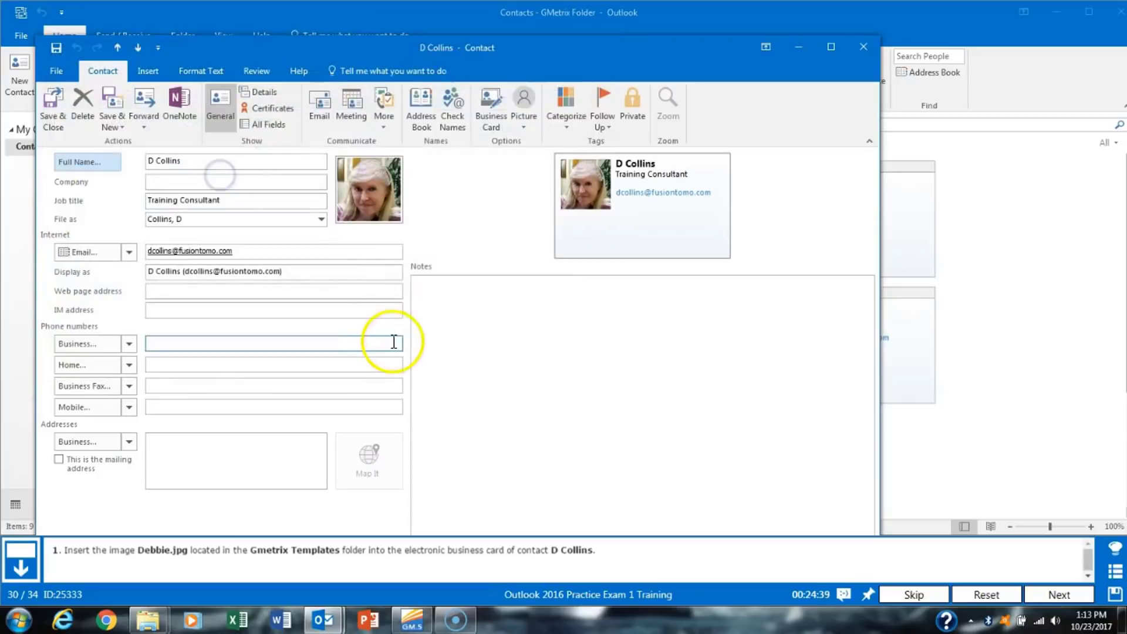
{"action": "left_click", "coordinate": [53, 120]}
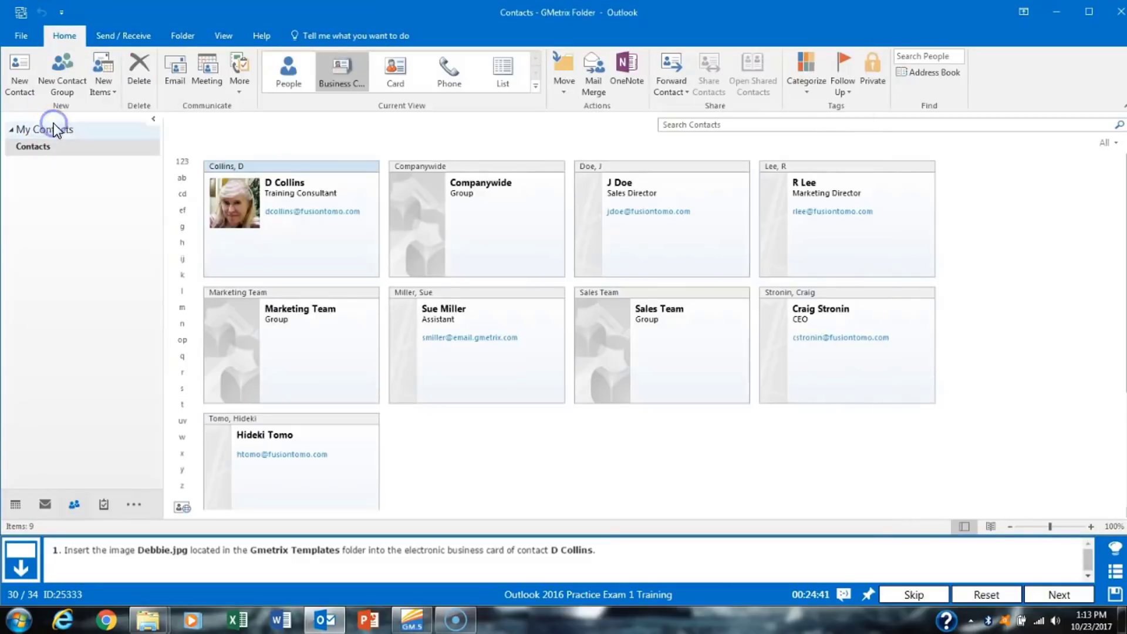
Forward the Sales Director contact as a business card.
{"action": "left_click", "coordinate": [1045, 594]}
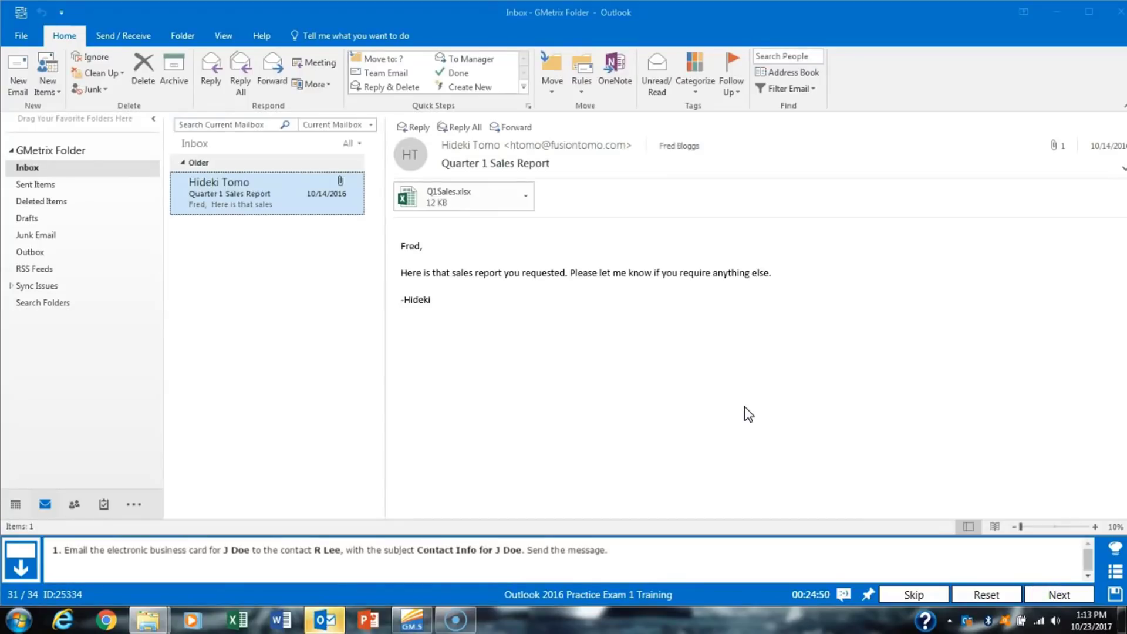
{"action": "left_click", "coordinate": [585, 452]}
{"action": "left_click", "coordinate": [113, 504]}
{"action": "left_click", "coordinate": [74, 506]}
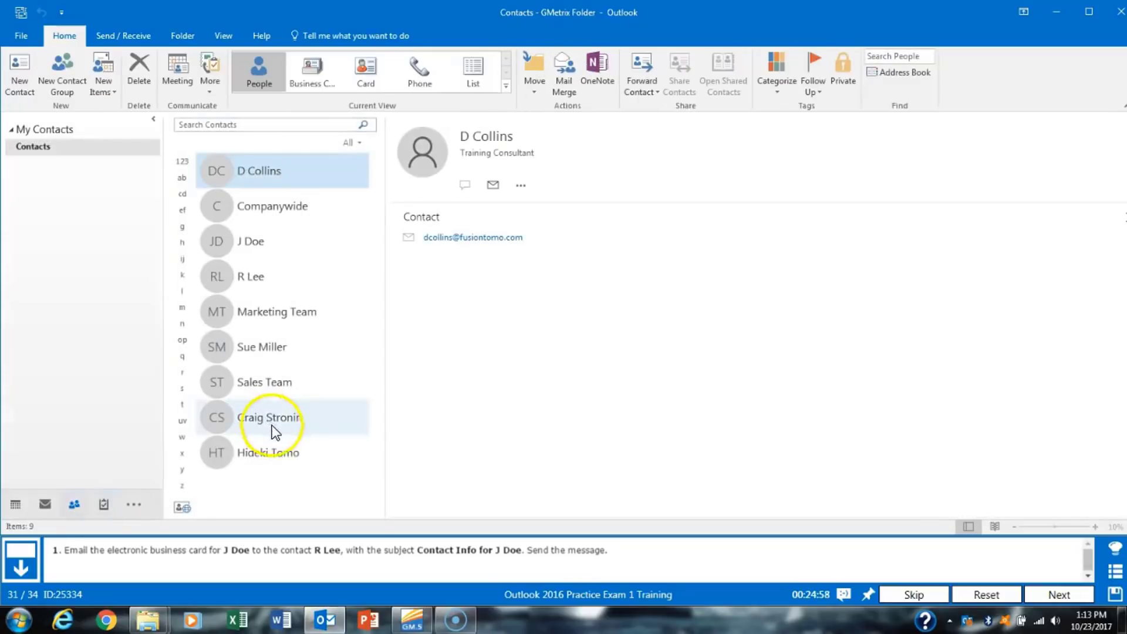
{"action": "left_click", "coordinate": [242, 245]}
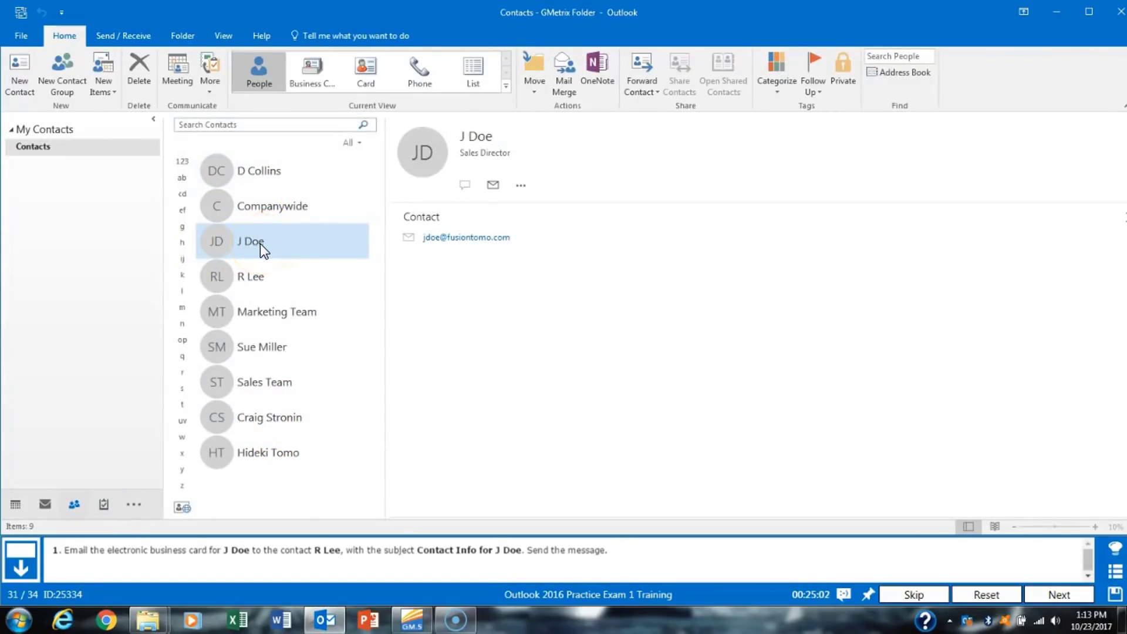
{"action": "right_click", "coordinate": [260, 245]}
{"action": "mouse_move", "coordinate": [323, 304]}
{"action": "left_click", "coordinate": [463, 307]}
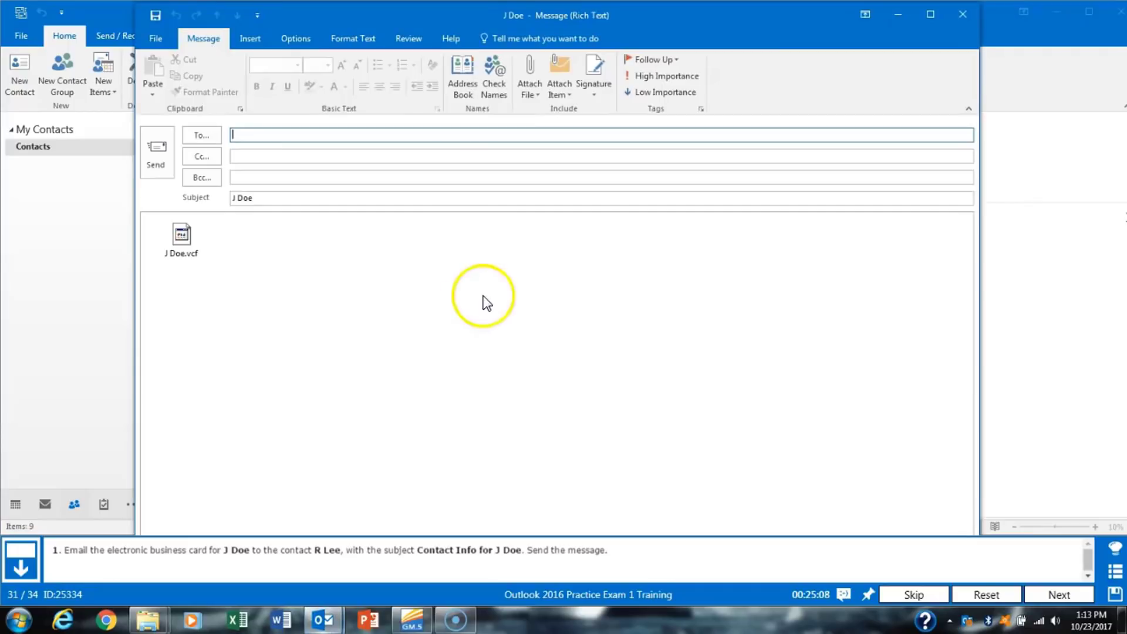
Address the card to the requested contact, change the subject to Contact Info, and send.
{"action": "left_click", "coordinate": [202, 135]}
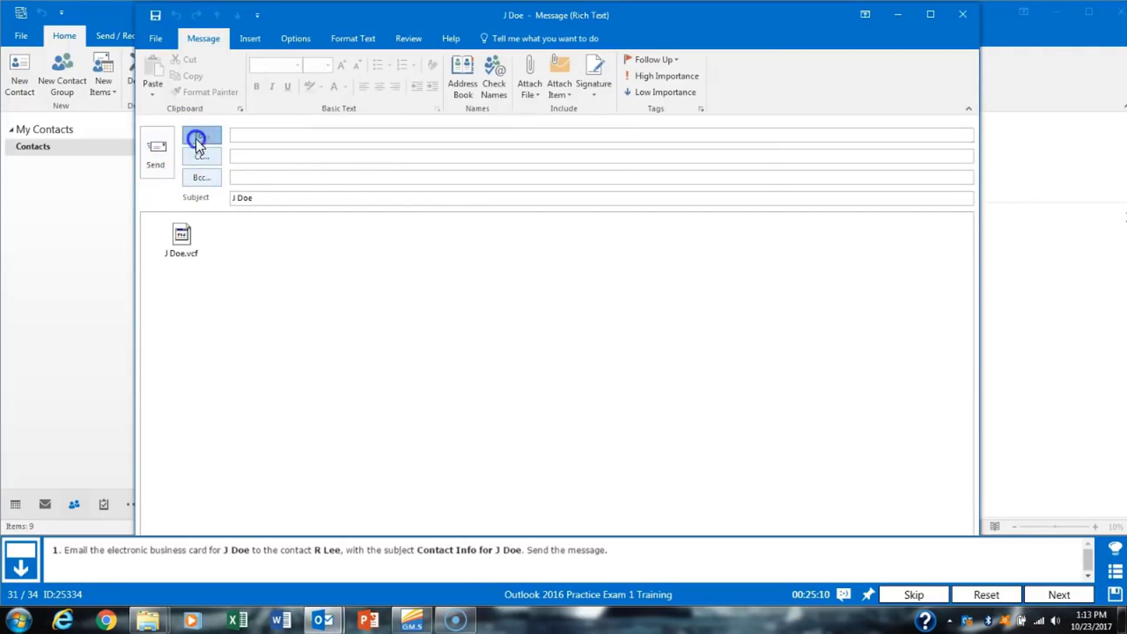
{"action": "double_click", "coordinate": [425, 274]}
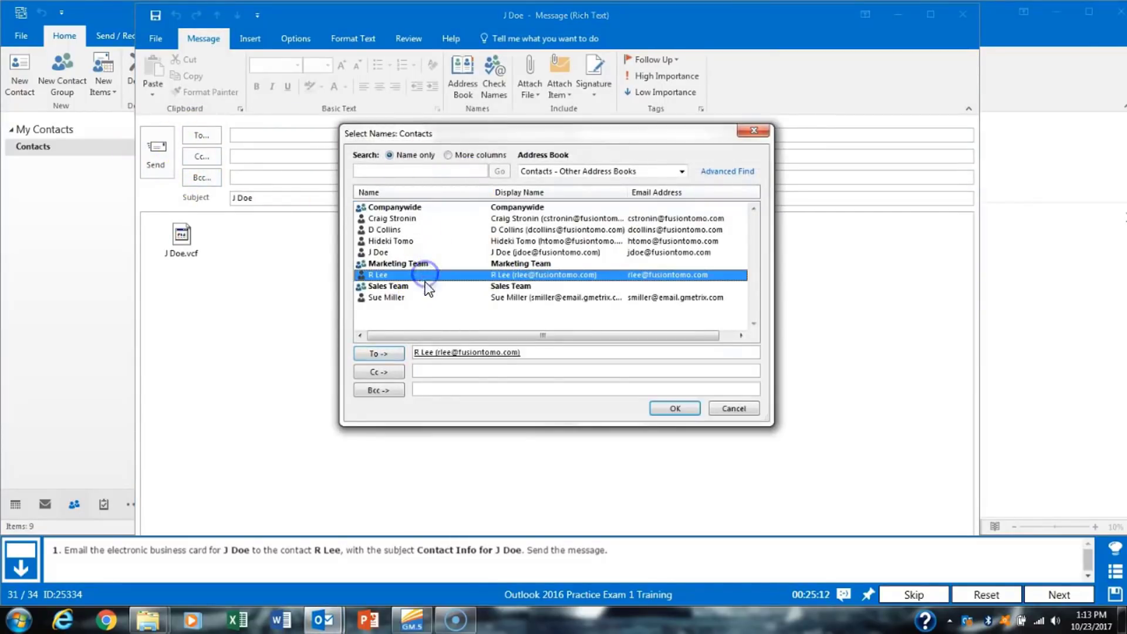
{"action": "left_click", "coordinate": [674, 409]}
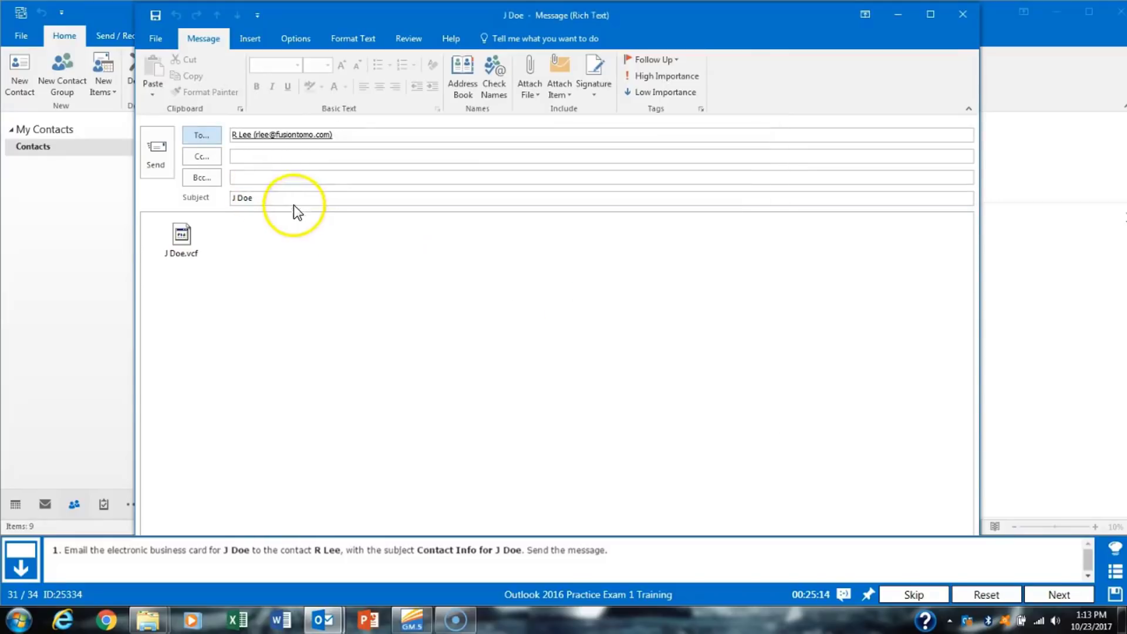
{"action": "left_click_drag", "start_coordinate": [295, 206], "coordinate": [168, 202]}
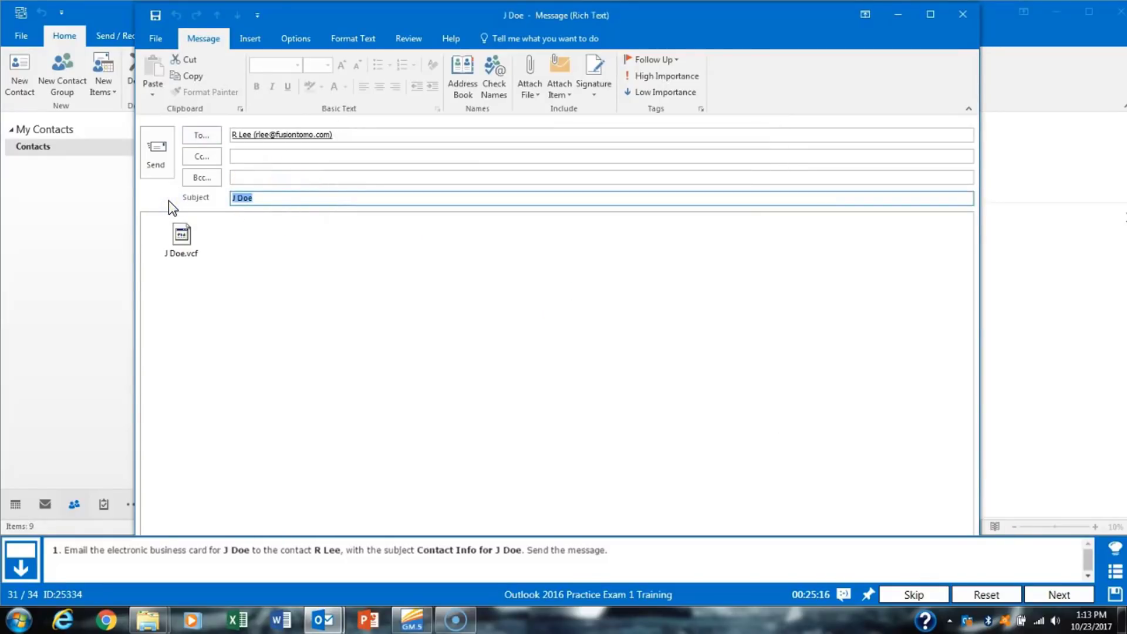
{"action": "type", "text": "Contant Info for"}
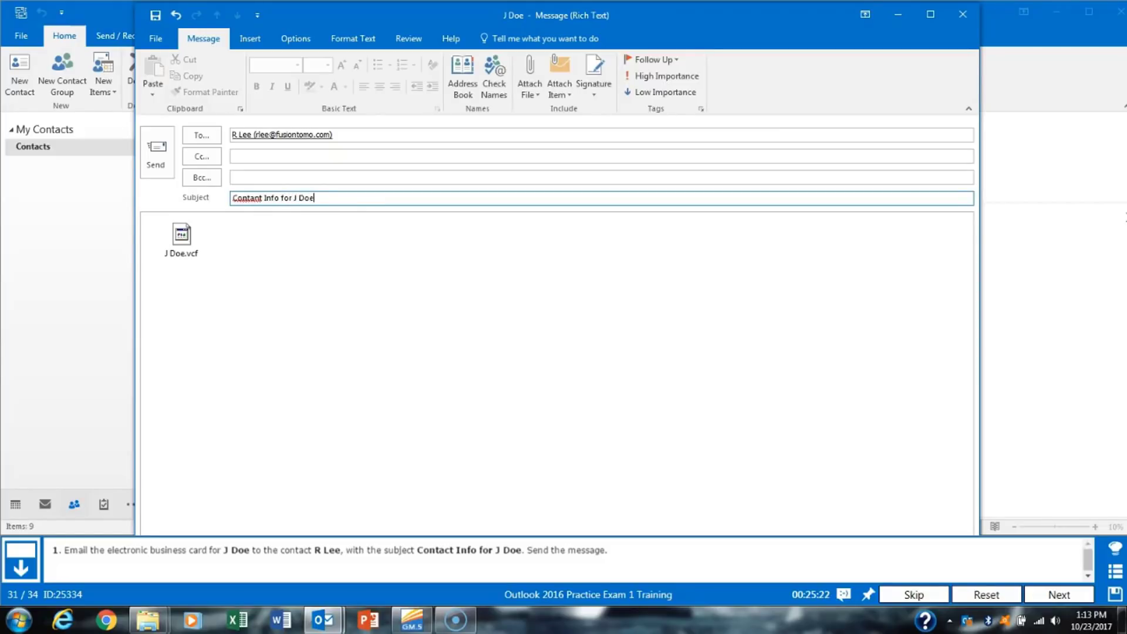
{"action": "left_click", "coordinate": [258, 199]}
{"action": "key", "text": "BackSpace"}
{"action": "type", "text": "c"}
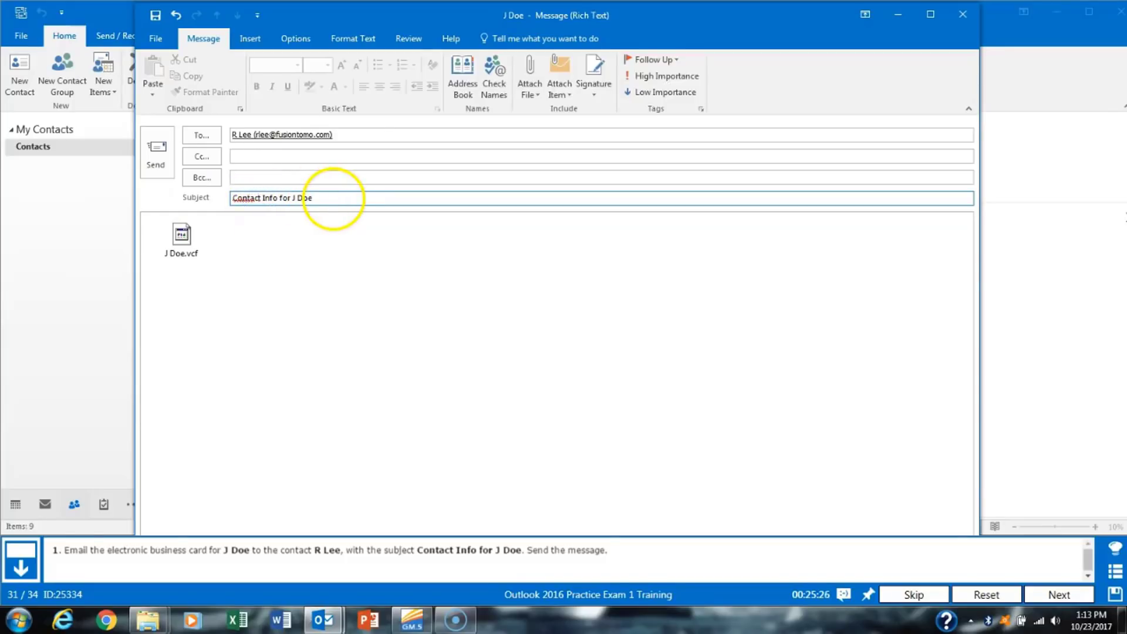
{"action": "left_click", "coordinate": [162, 151]}
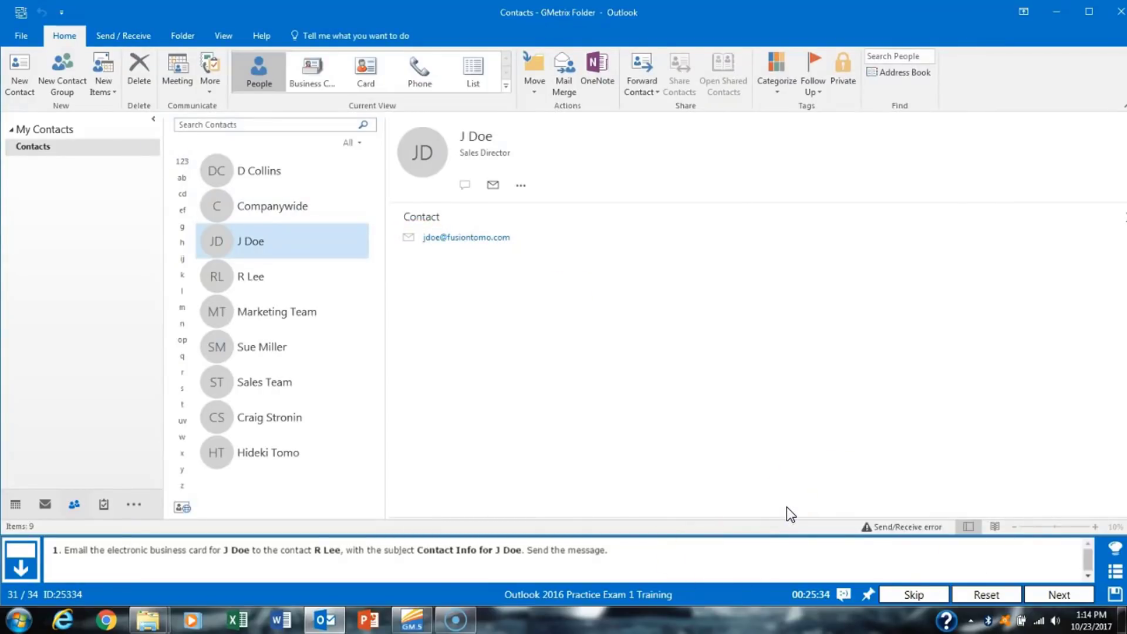
Start a new contact group named Executives.
{"action": "left_click", "coordinate": [1062, 590]}
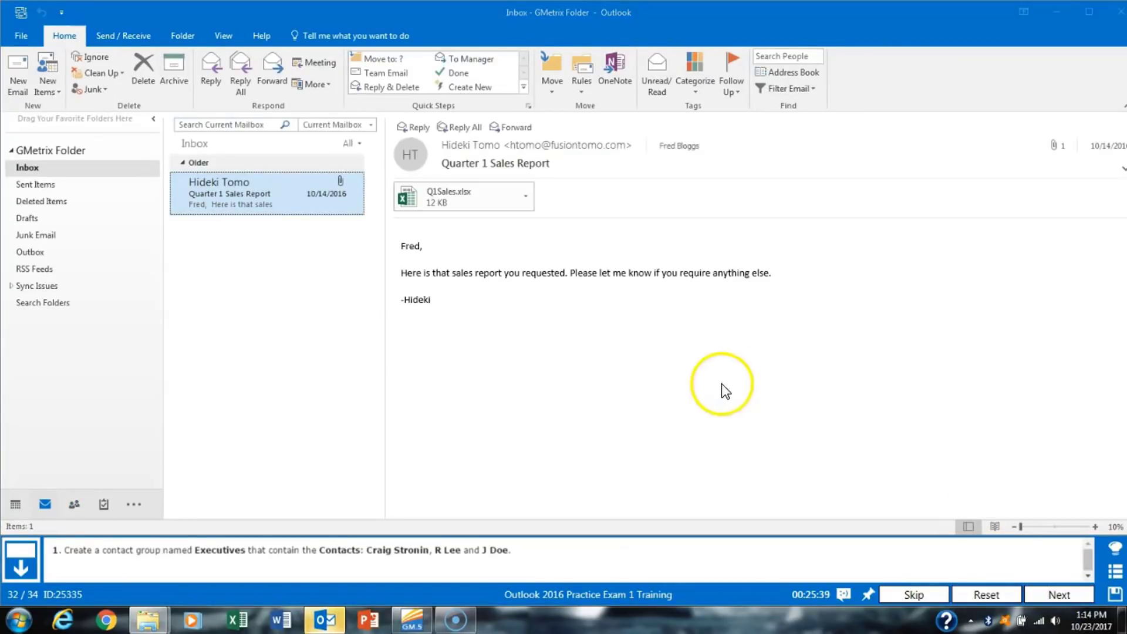
{"action": "left_click", "coordinate": [73, 509]}
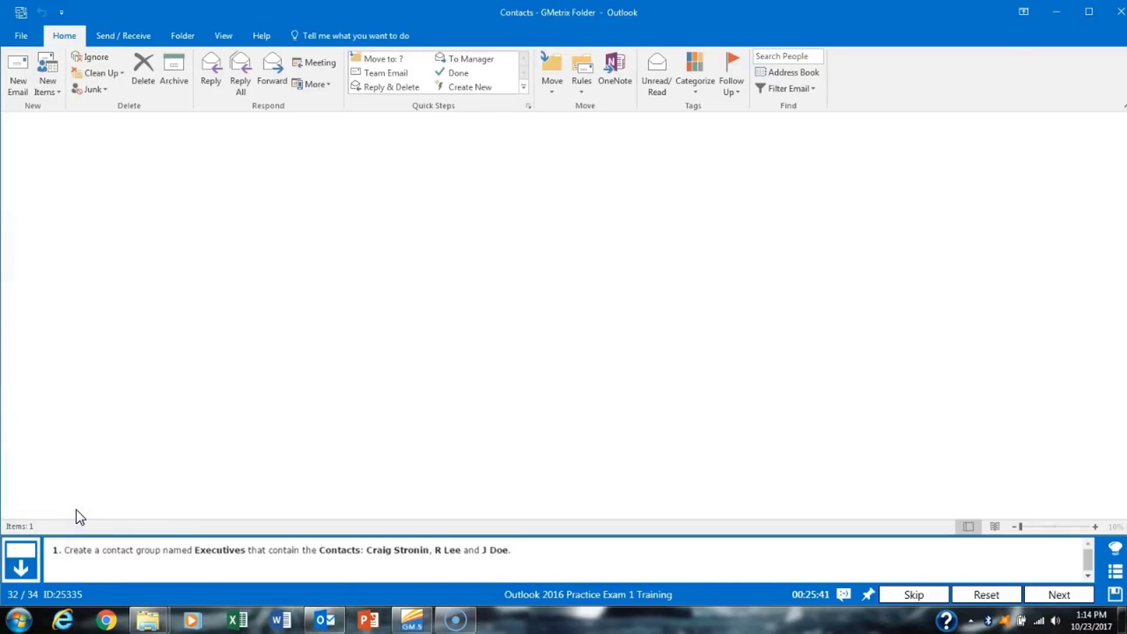
{"action": "left_click", "coordinate": [63, 75]}
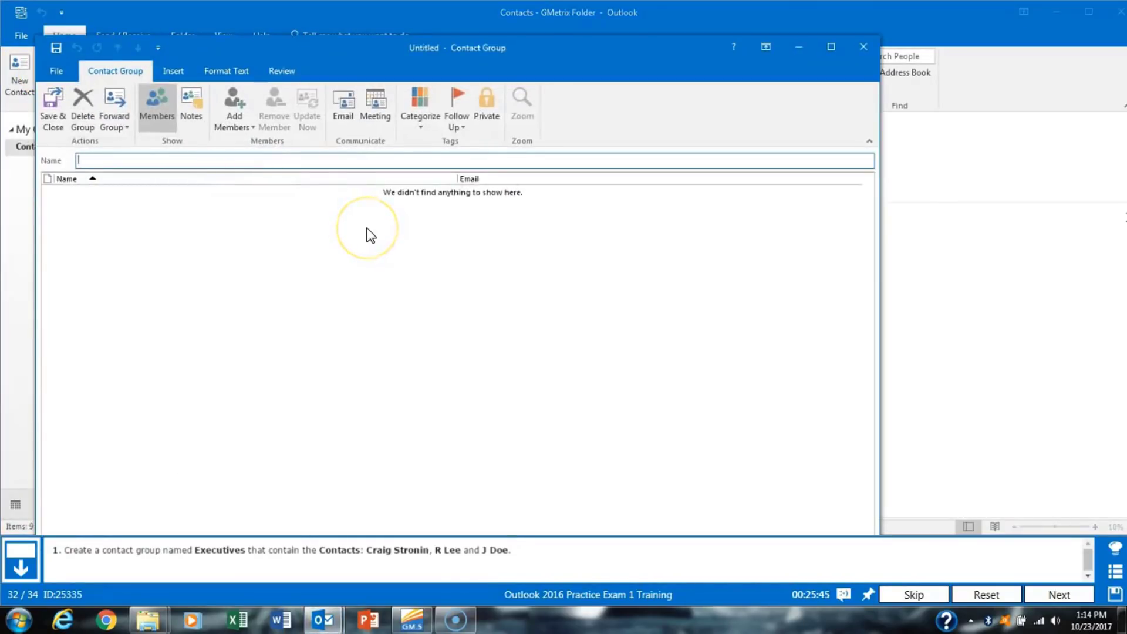
{"action": "type", "text": "Executives"}
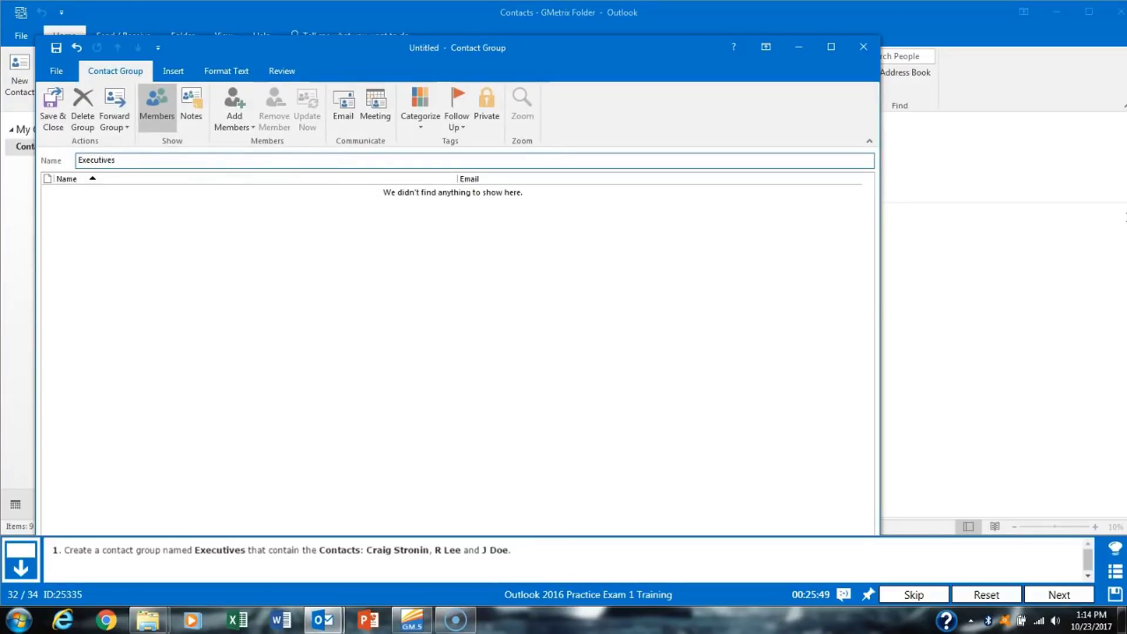
Add the three requested Outlook contacts as members and save the group.
{"action": "left_click", "coordinate": [232, 115]}
{"action": "left_click", "coordinate": [248, 140]}
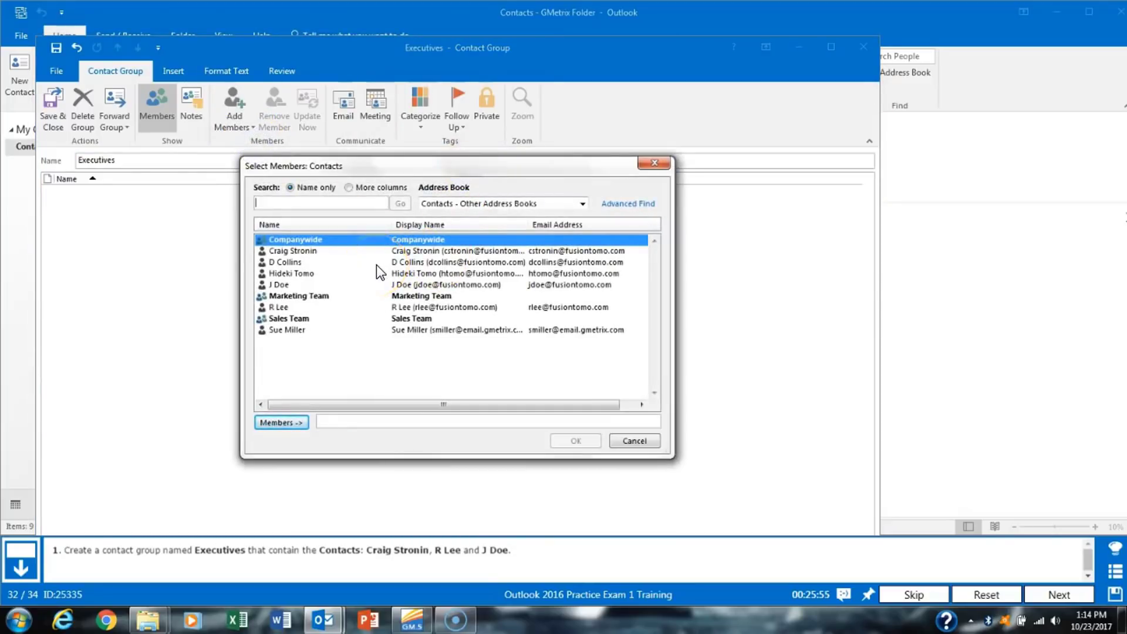
{"action": "double_click", "coordinate": [348, 252]}
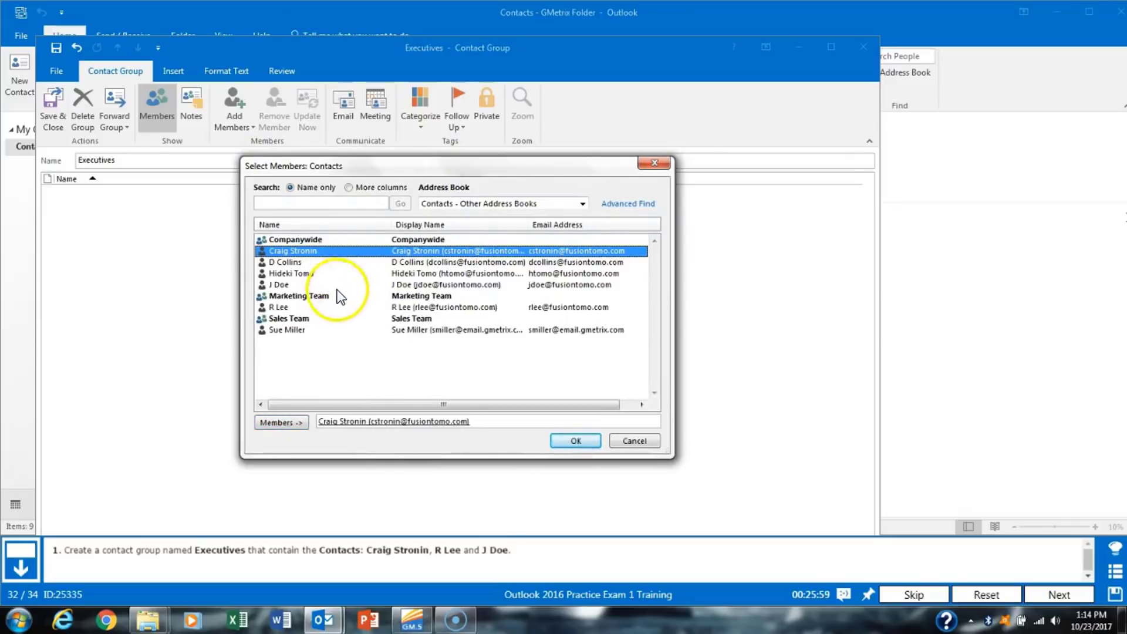
{"action": "double_click", "coordinate": [320, 308]}
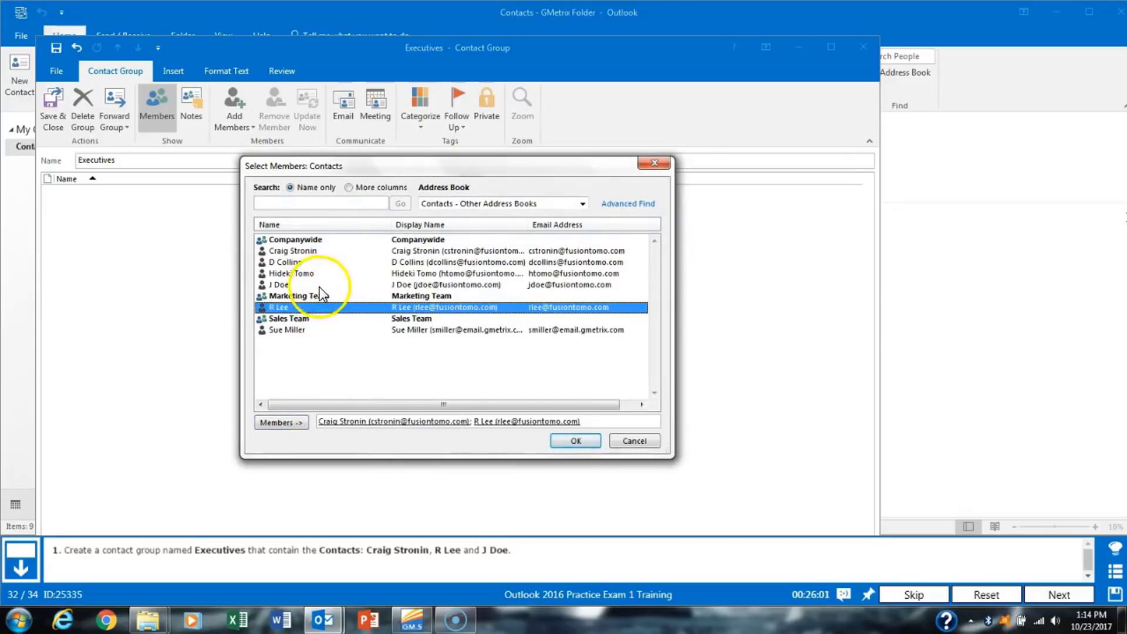
{"action": "double_click", "coordinate": [319, 285]}
{"action": "left_click", "coordinate": [565, 447]}
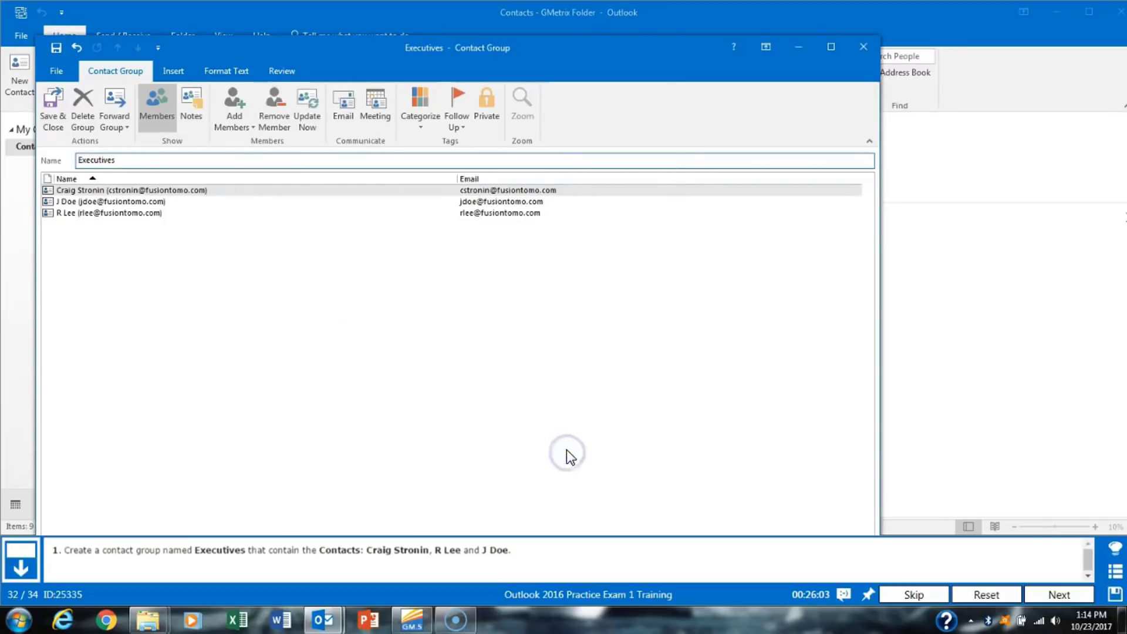
{"action": "left_click", "coordinate": [53, 111]}
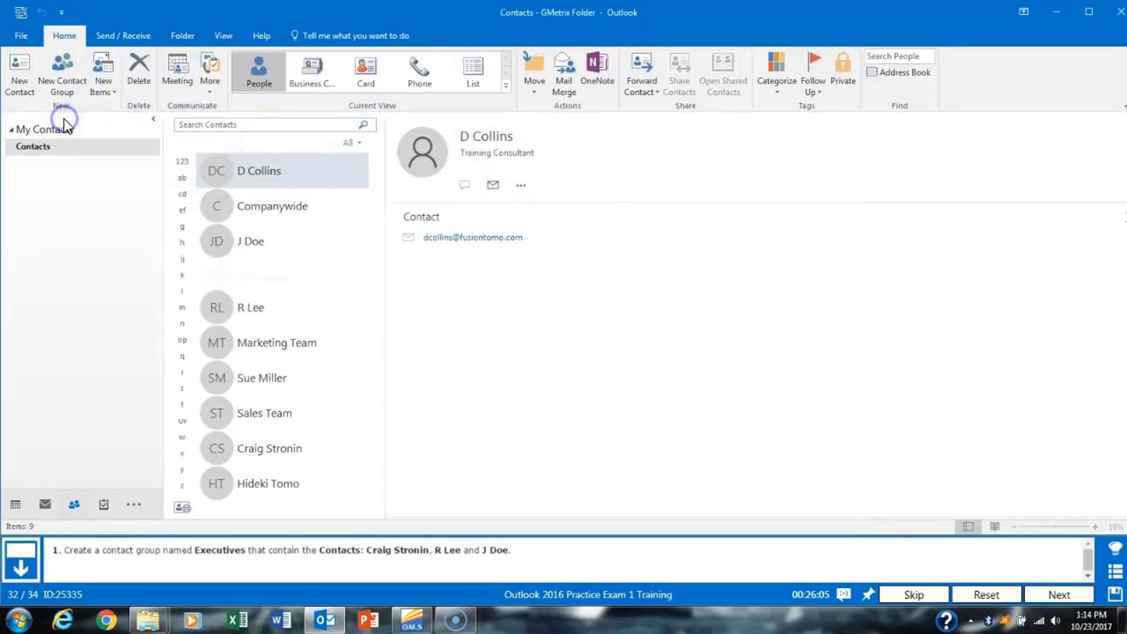
{"action": "left_click", "coordinate": [1057, 593]}
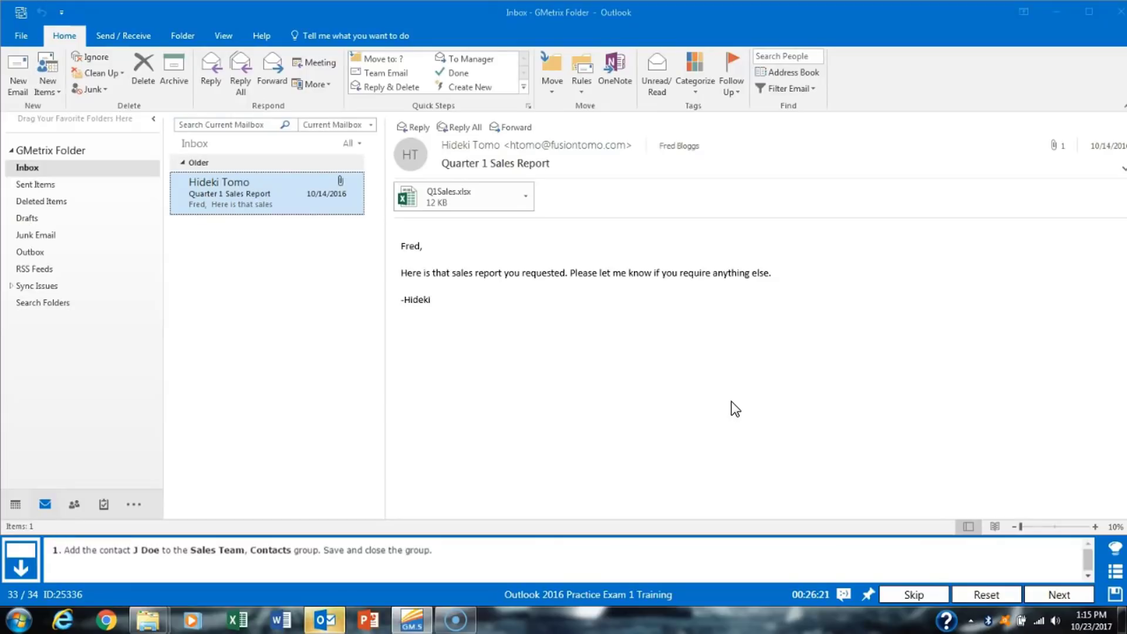
Open the Sales Team group, add the requested contact from Outlook Contacts, and save it.
{"action": "left_click", "coordinate": [75, 505]}
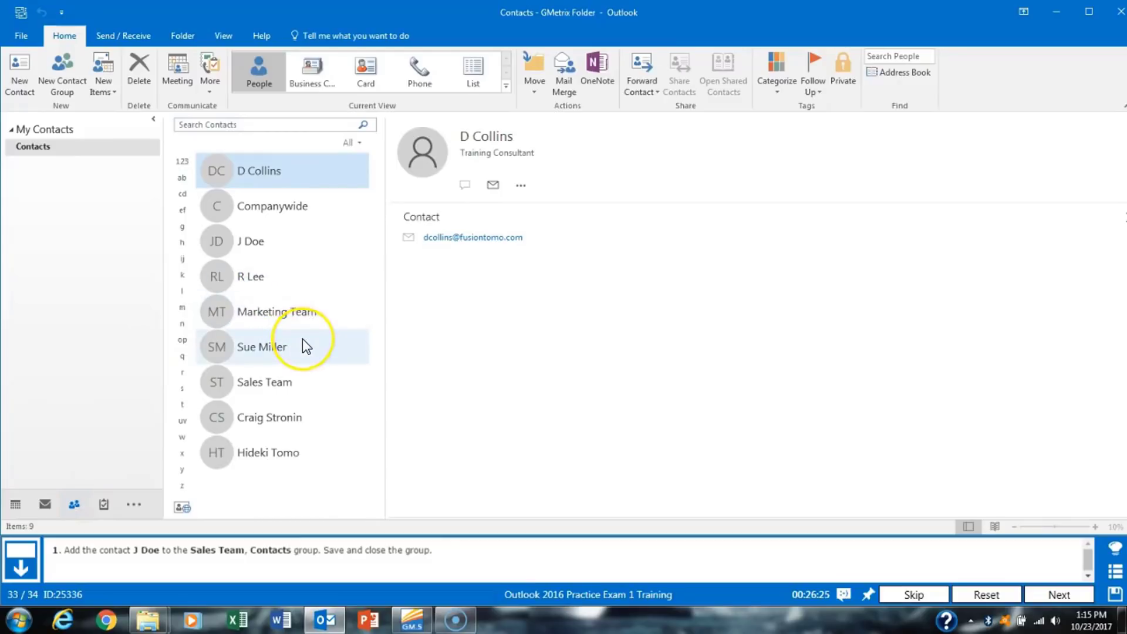
{"action": "double_click", "coordinate": [297, 382]}
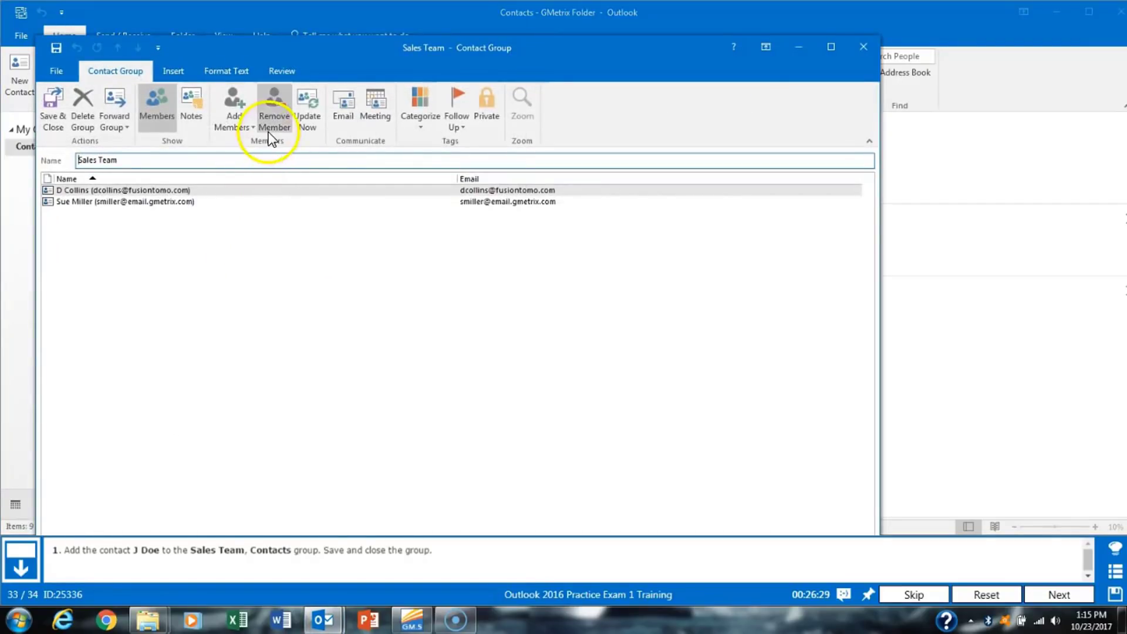
{"action": "left_click", "coordinate": [245, 122]}
{"action": "left_click", "coordinate": [247, 143]}
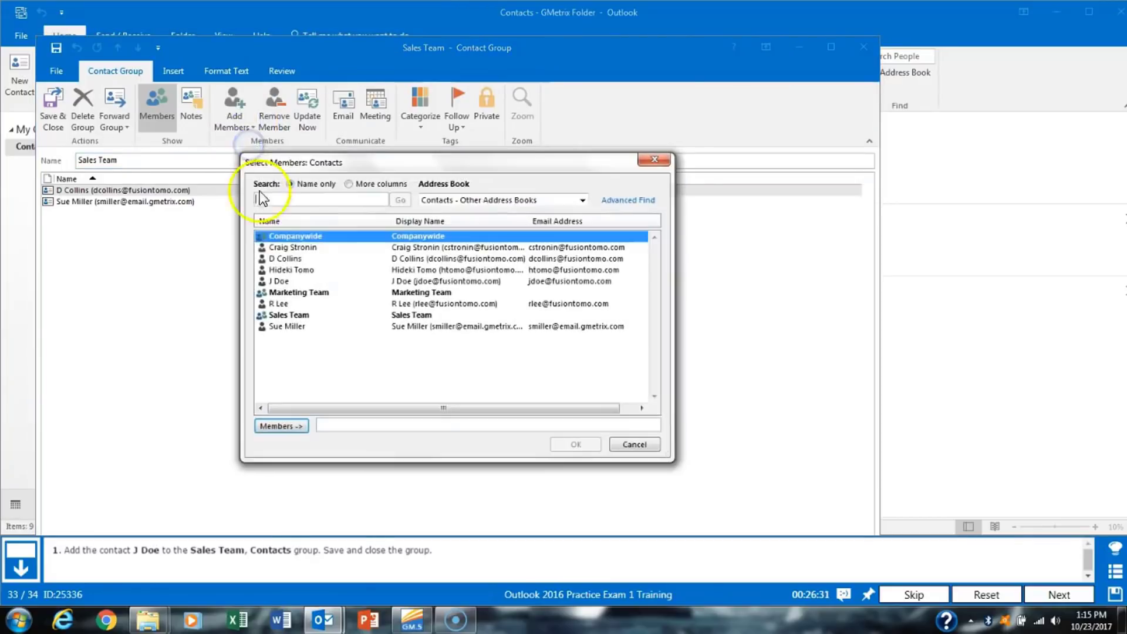
{"action": "double_click", "coordinate": [301, 281]}
{"action": "left_click", "coordinate": [576, 444]}
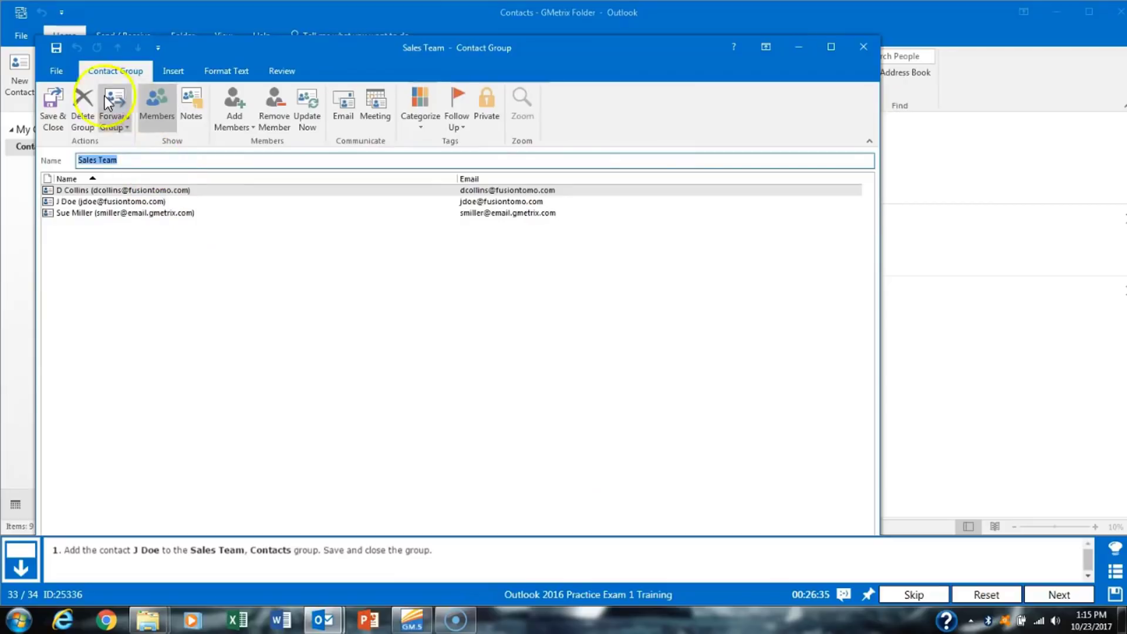
{"action": "left_click", "coordinate": [52, 114]}
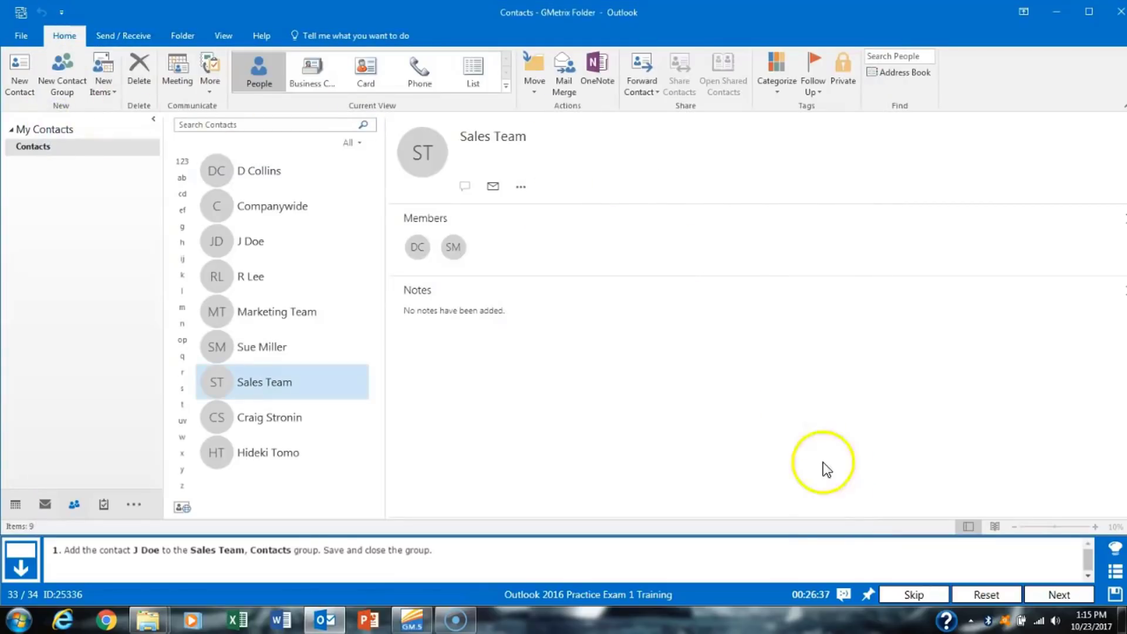
Open the Marketing Team contact group and remove its last listed member.
{"action": "left_click", "coordinate": [1064, 595]}
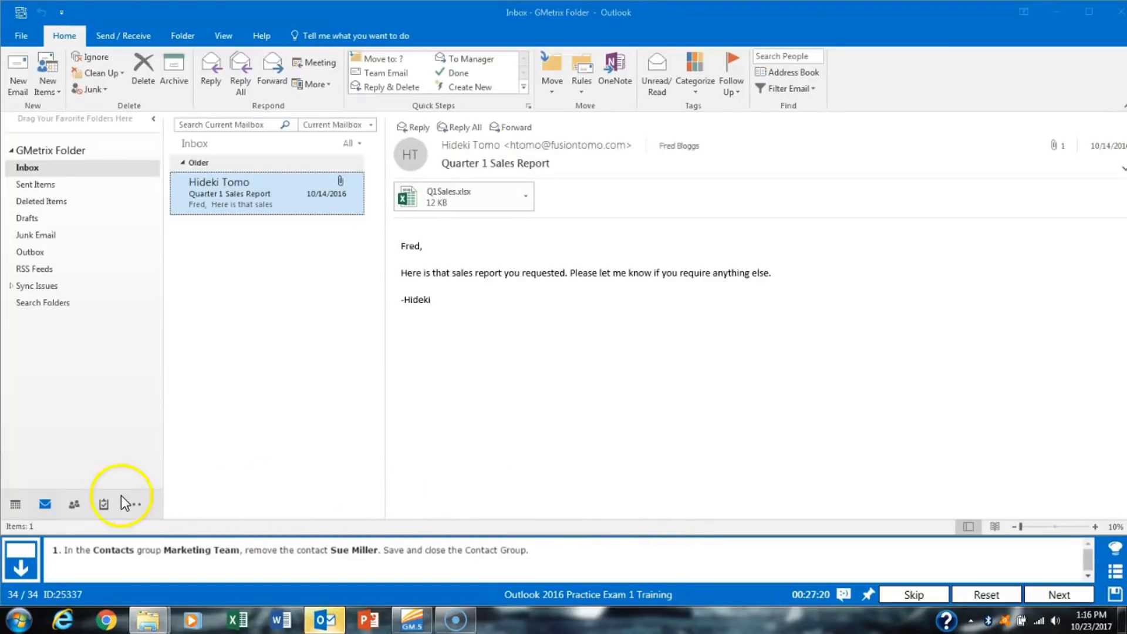
{"action": "left_click", "coordinate": [74, 505]}
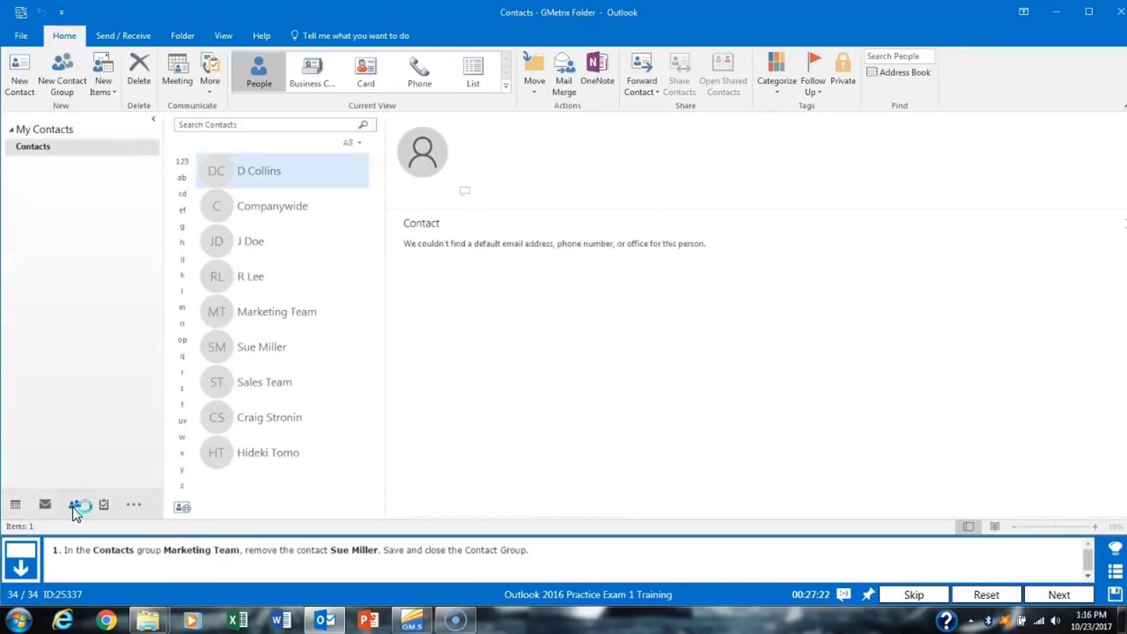
{"action": "left_click", "coordinate": [297, 321]}
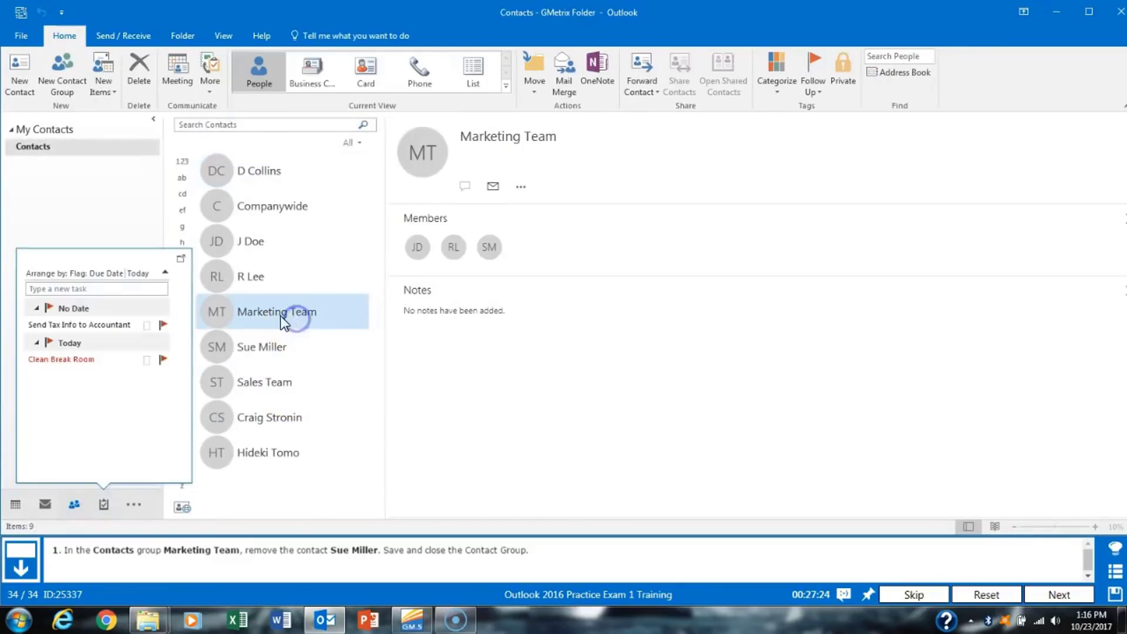
{"action": "double_click", "coordinate": [292, 320]}
{"action": "left_click", "coordinate": [482, 127]}
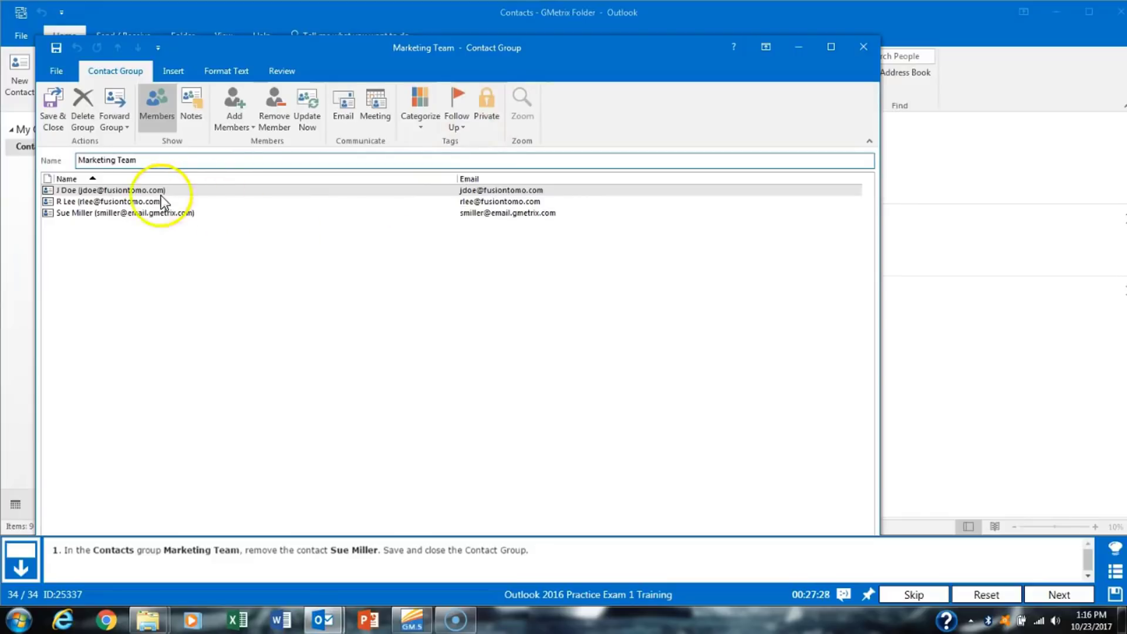
{"action": "left_click", "coordinate": [111, 214]}
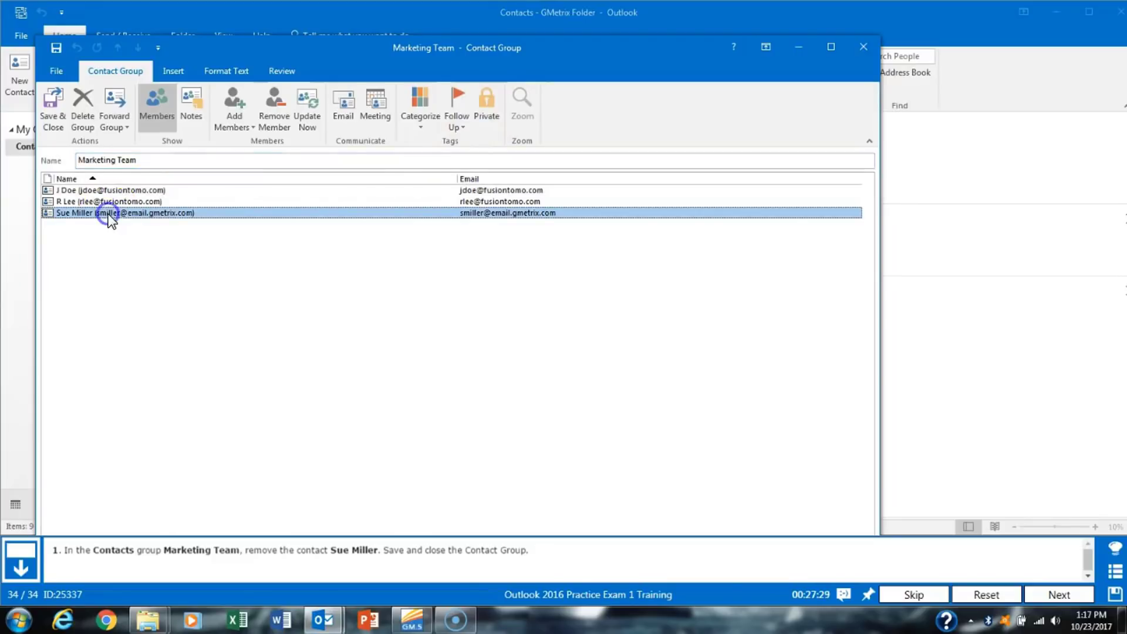
{"action": "left_click", "coordinate": [273, 124]}
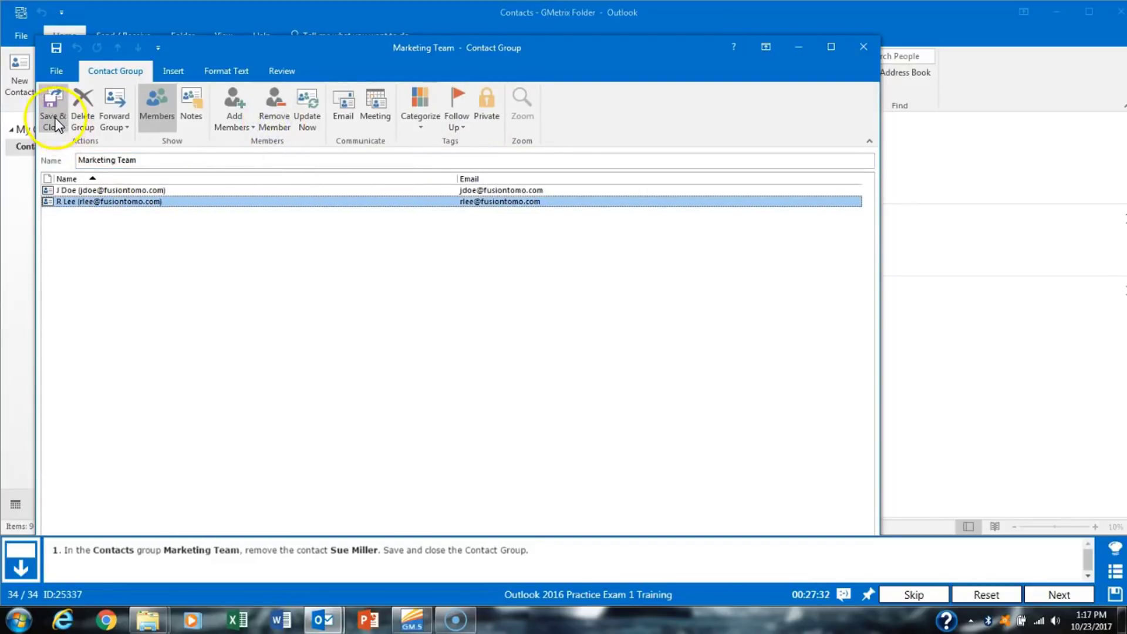